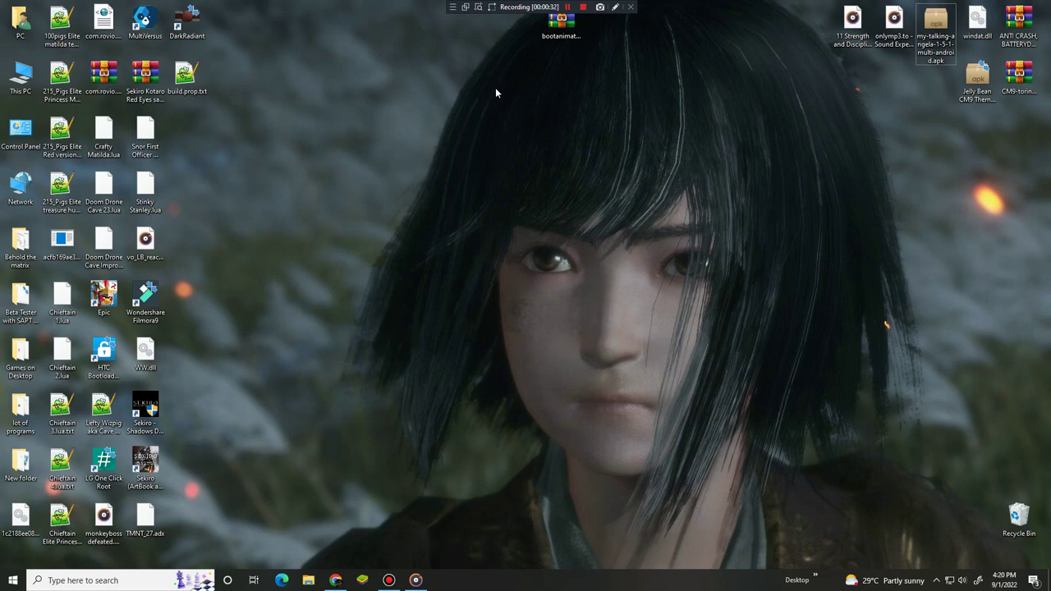
# Launch Notepad++ from the Run dialog by picking notepad++ from the suggestions
pyautogui.press('super+r')
pyautogui.write('notepad')
pyautogui.press('Down')
pyautogui.press('Down')
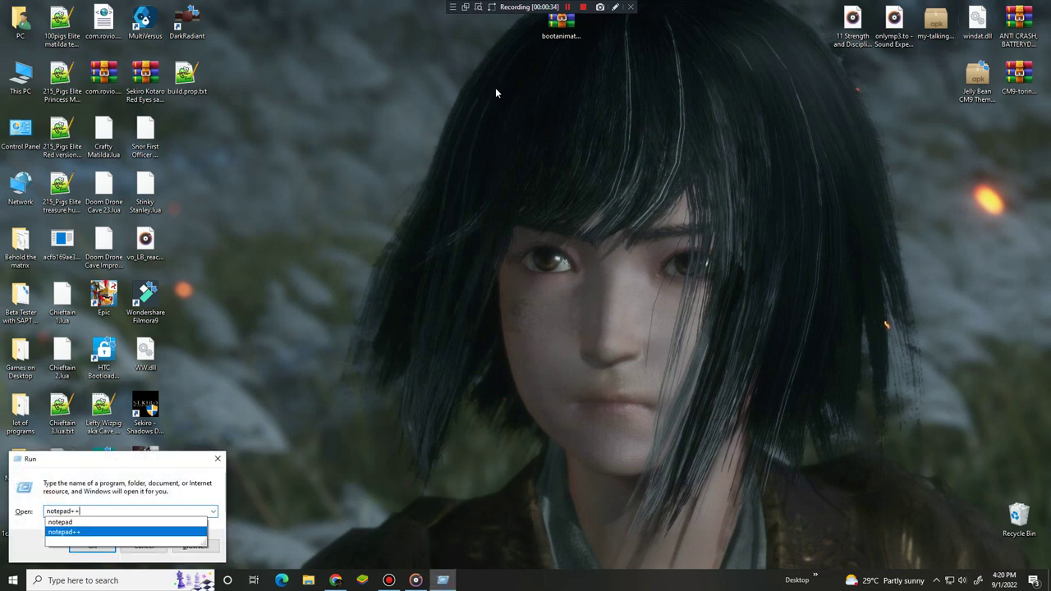
pyautogui.press('Return')
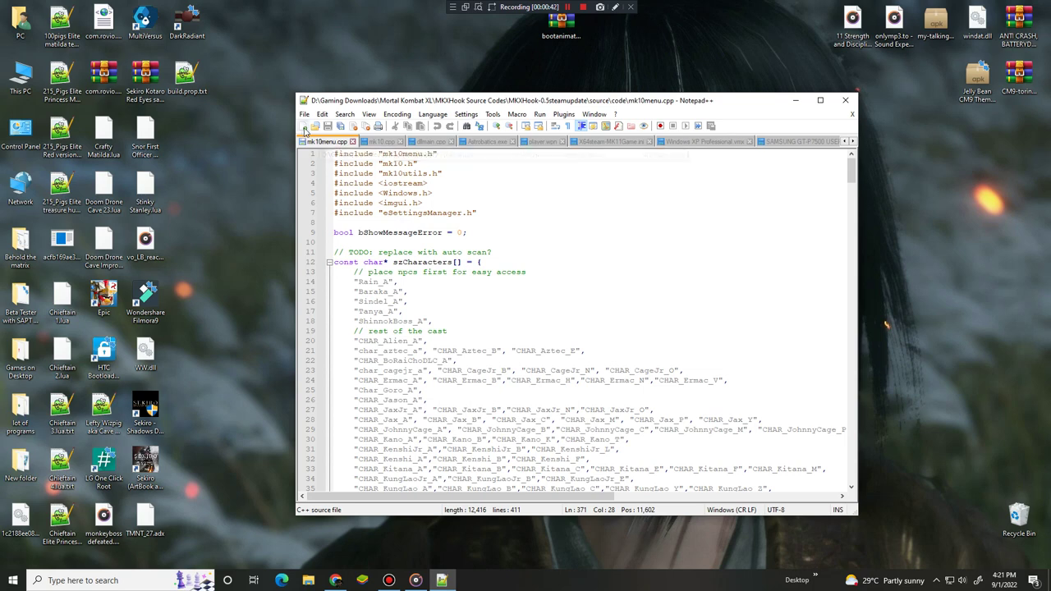
# Create a new document with 2016, mORNING Another and a person's name on separate lines
pyautogui.click(303, 127)
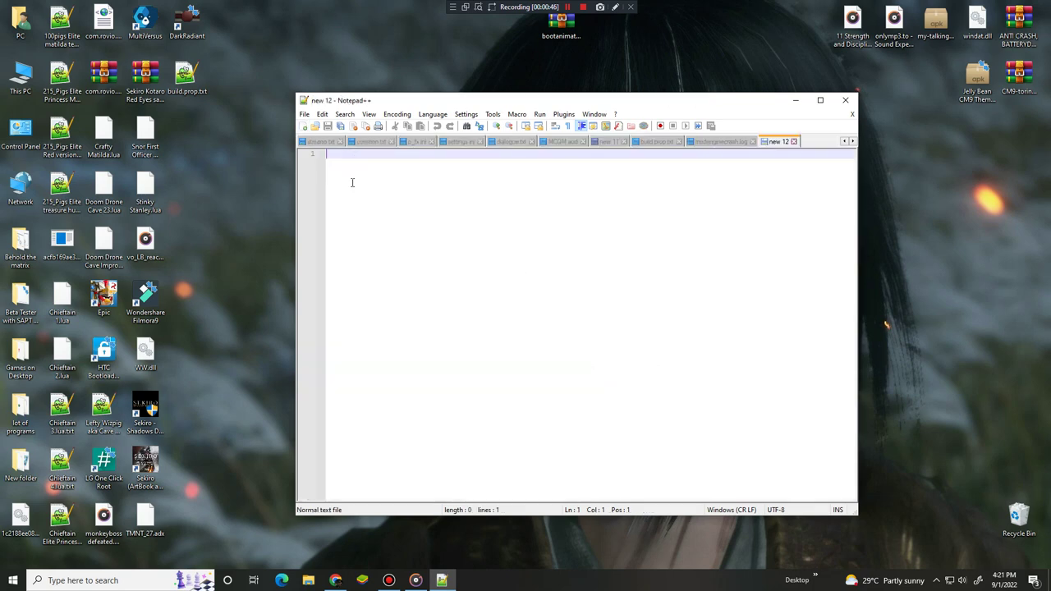
pyautogui.write('2016')
pyautogui.press('Return')
pyautogui.write('mORNING ')
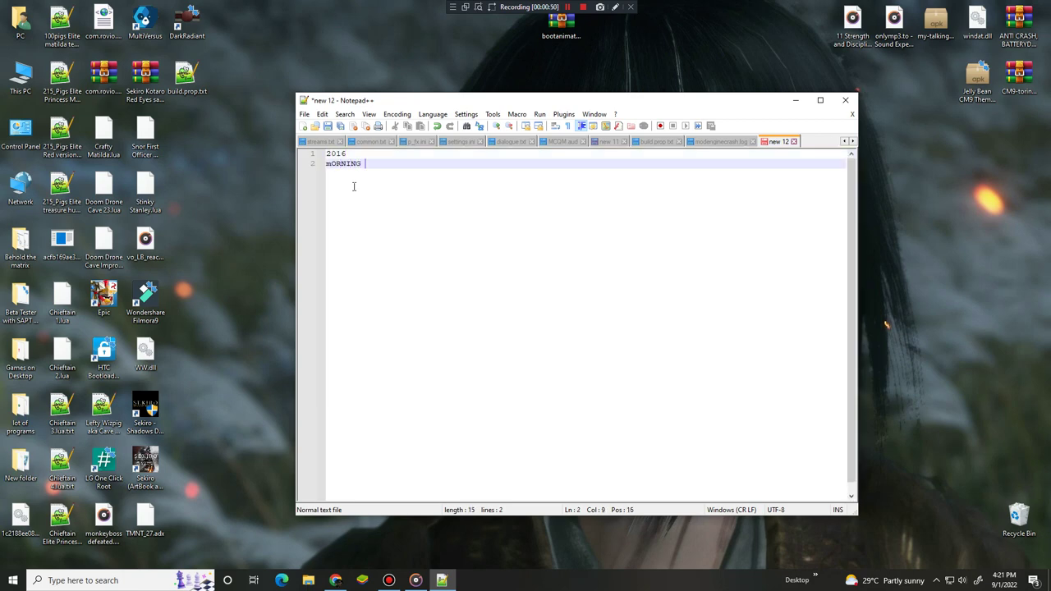
pyautogui.write('Another')
pyautogui.press('Return')
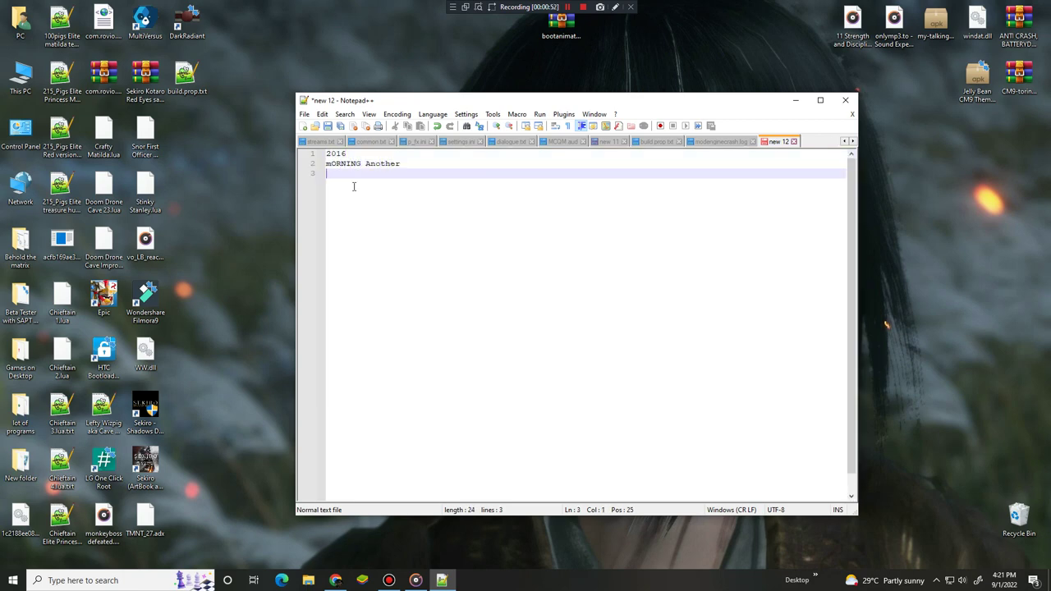
# Add a second person's full name on line 5 after a blank line, then minimize Notepad++
pyautogui.press('Return')
pyautogui.press('Return')
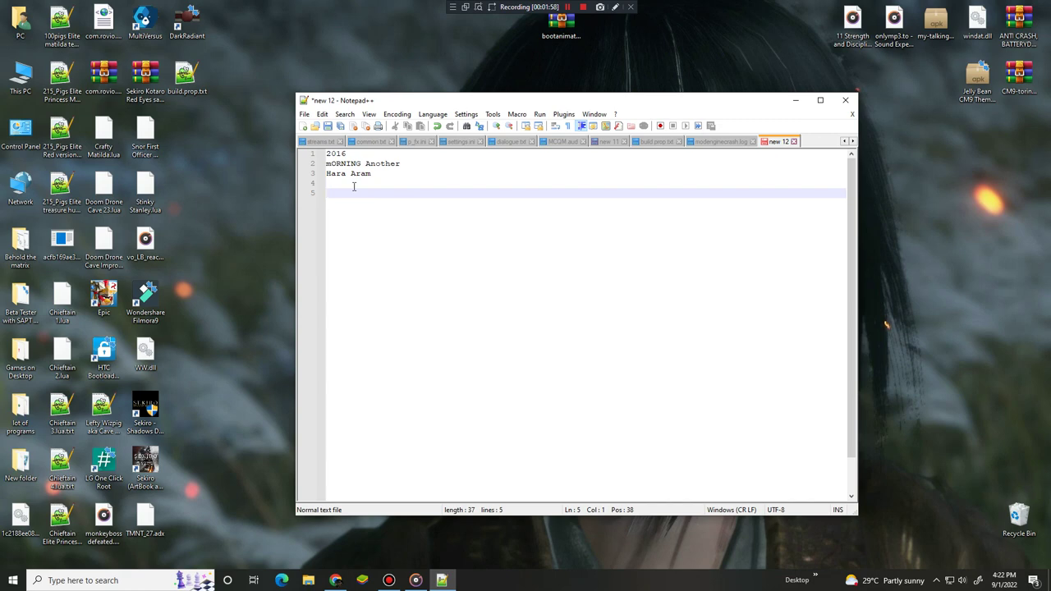
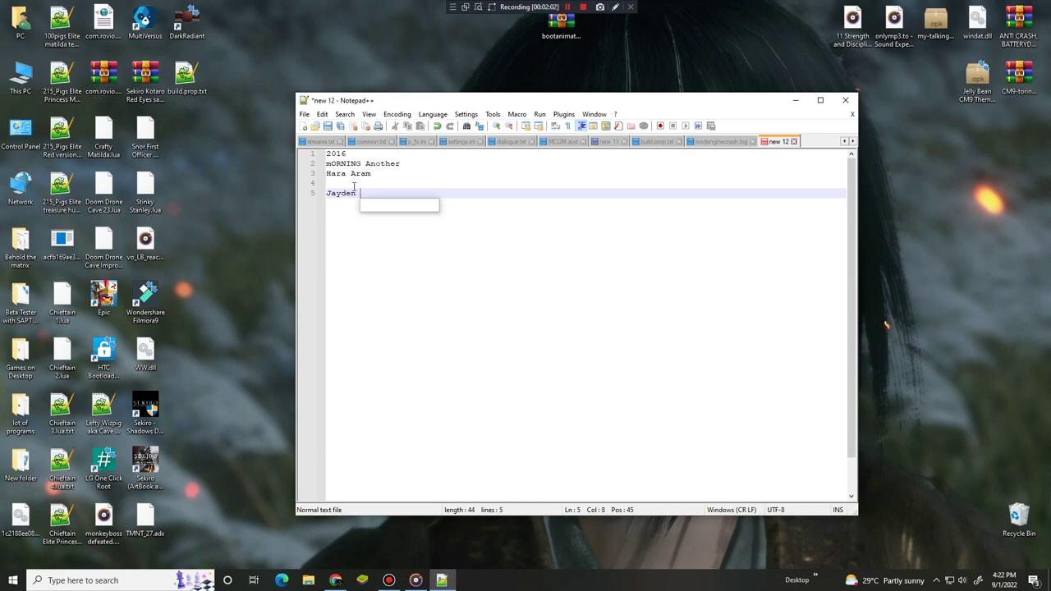
pyautogui.click(442, 580)
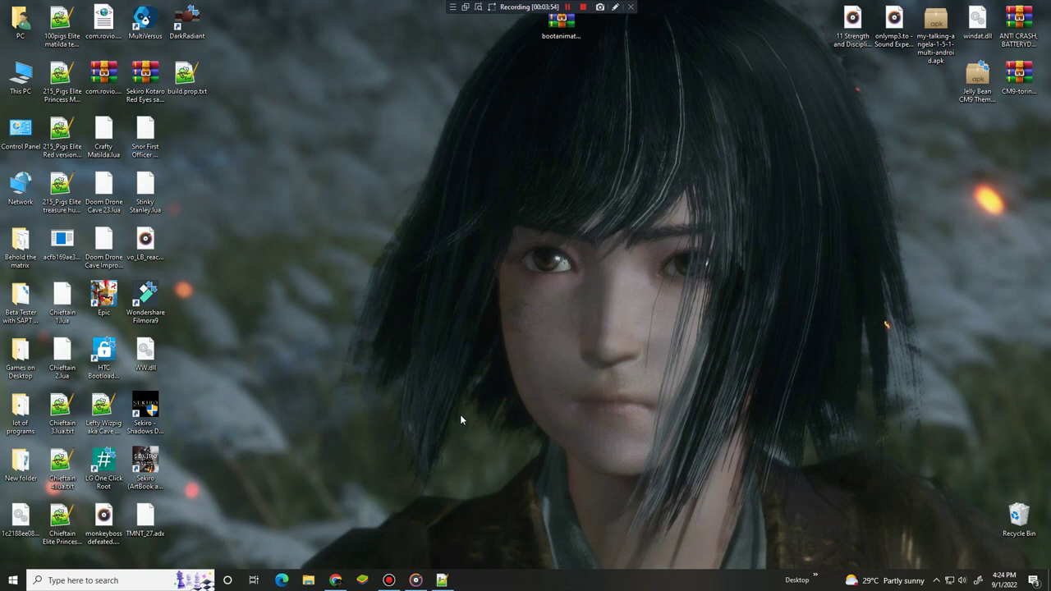
# Restore the new 12 document window and select lines 2 and 3
pyautogui.click(442, 580)
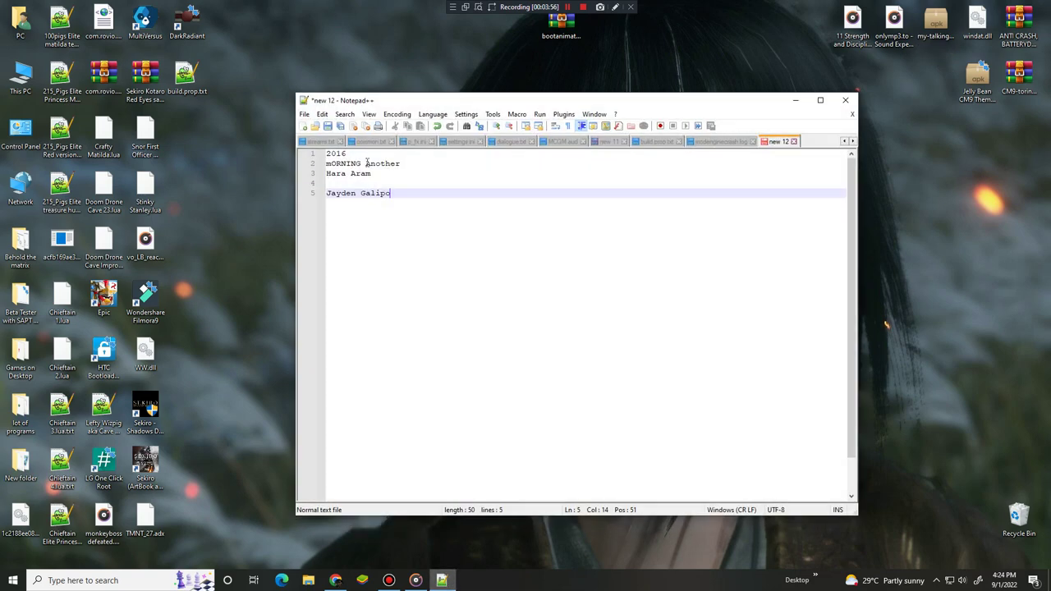
pyautogui.click(307, 169)
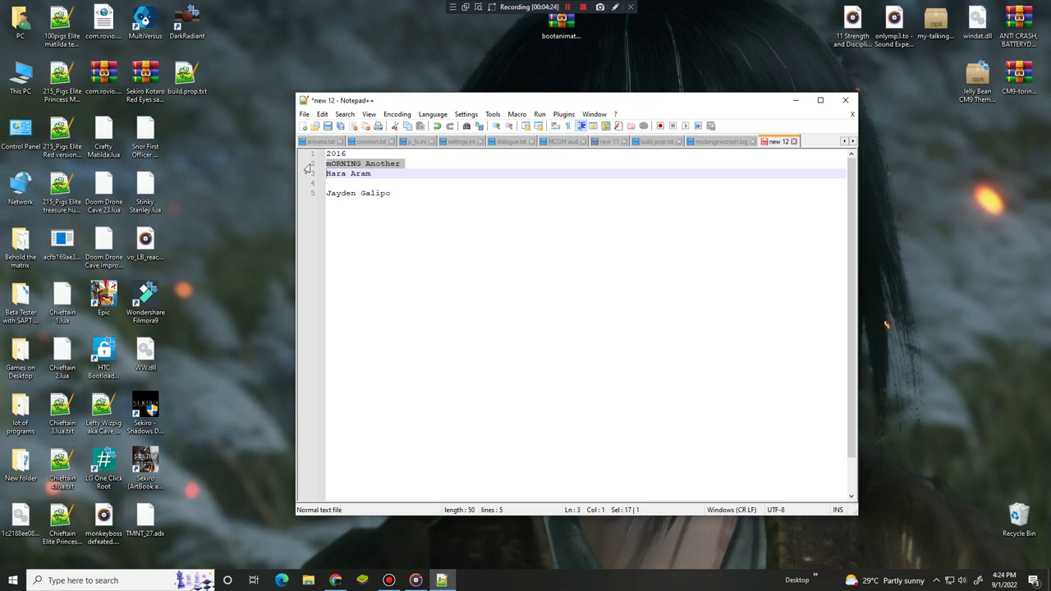
# Add 'September 2015' on line 7 and 'Panasonic Logo History 1997 2015' on line 9
pyautogui.click(429, 245)
pyautogui.press('Return')
pyautogui.press('Return')
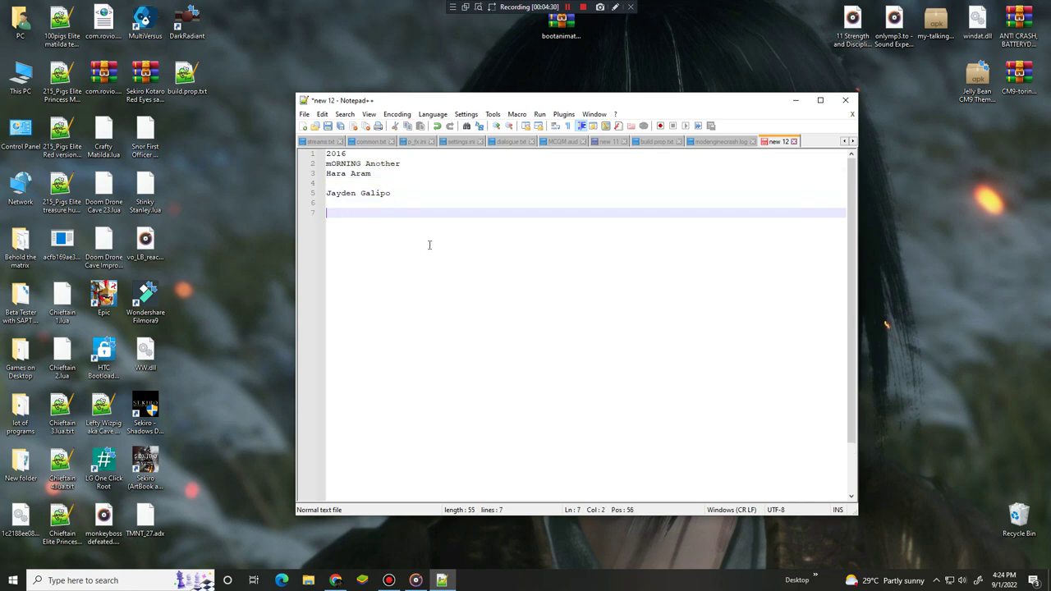
pyautogui.write('September 2015')
pyautogui.press('Return')
pyautogui.press('Return')
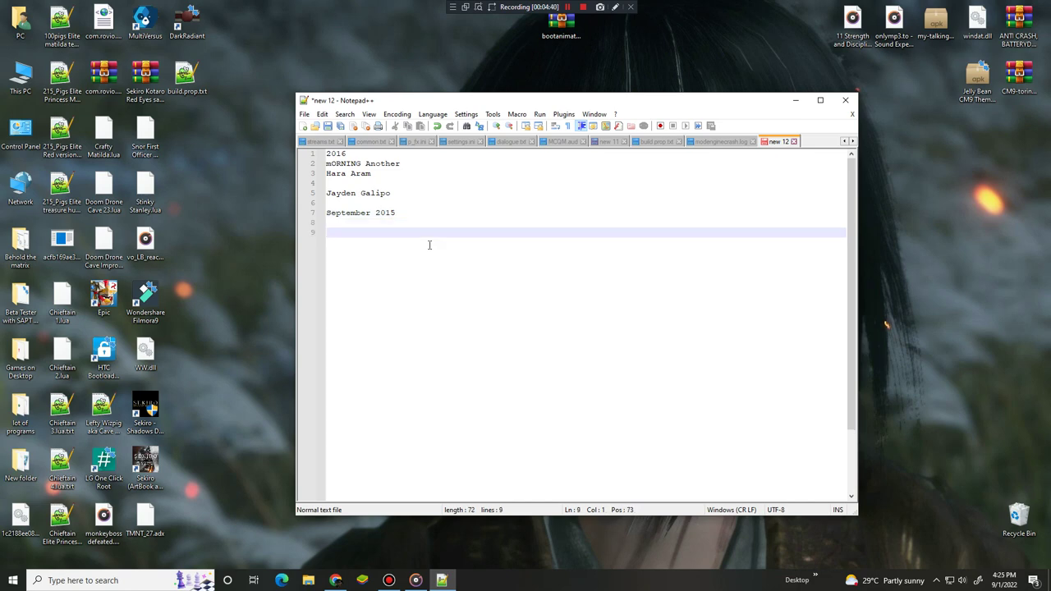
pyautogui.write('Panasonic Logo History 1997 2015')
# Minimize the Notepad++ notes window and bring it back from the taskbar
pyautogui.click(444, 580)
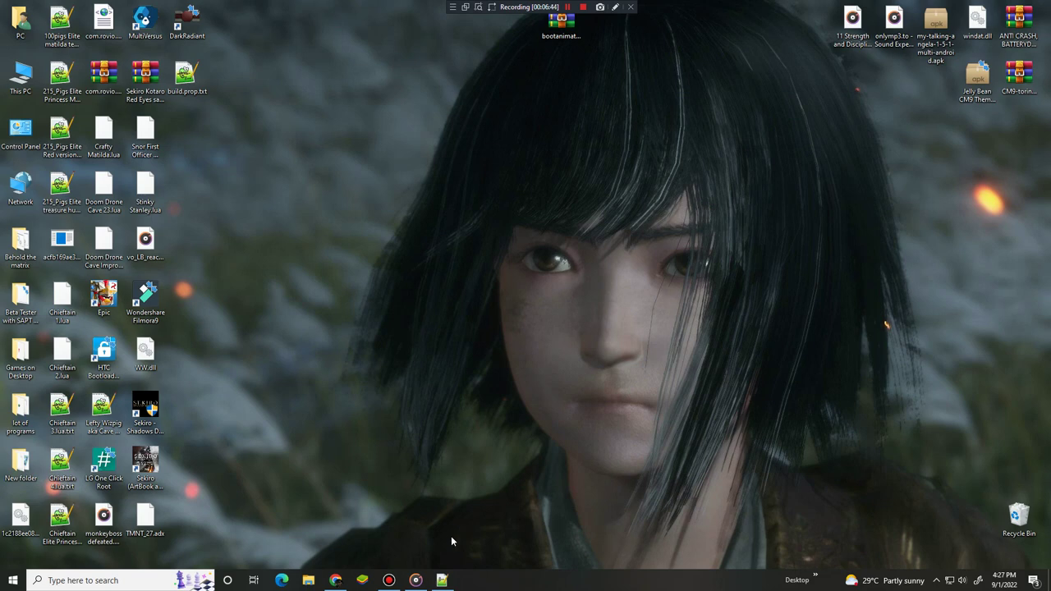
pyautogui.click(441, 580)
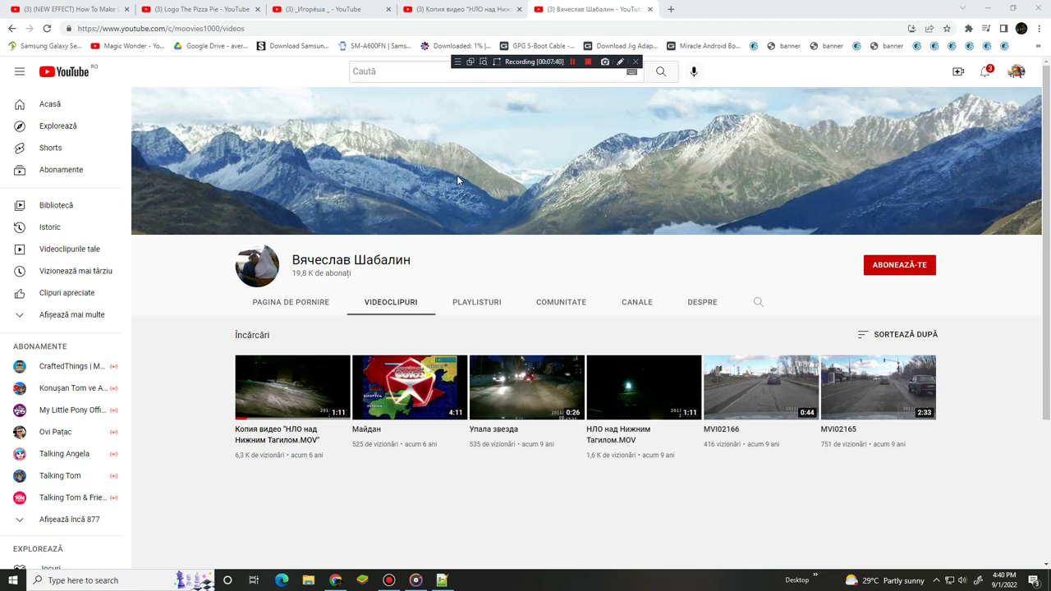
# Play and pause the НЛО UFO video, then close its tab
pyautogui.click(460, 9)
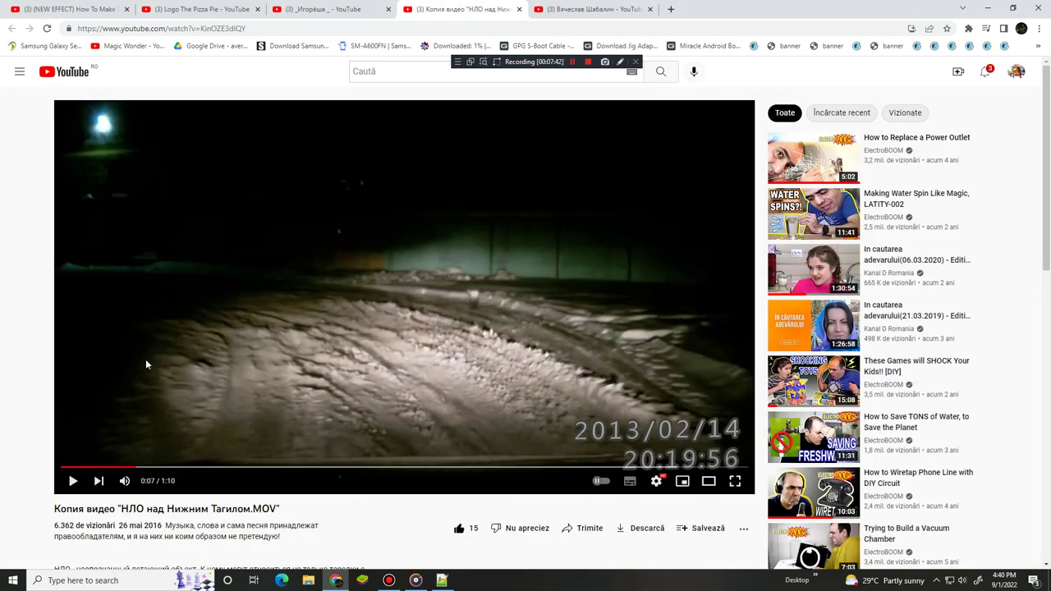
pyautogui.click(66, 483)
pyautogui.scroll(-10, 4, 406)
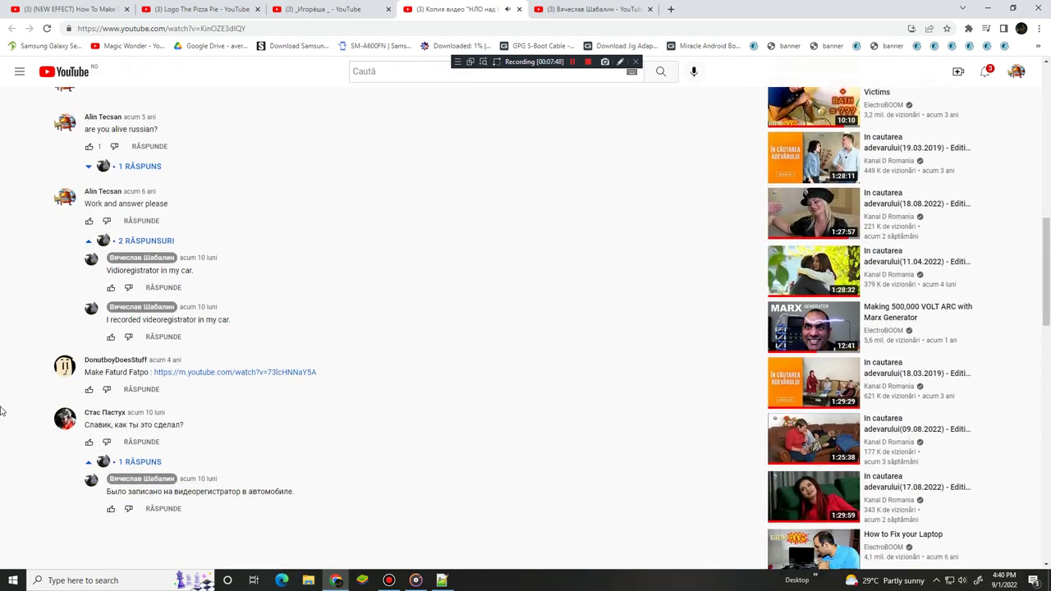
pyautogui.scroll(10, 3, 410)
pyautogui.click(286, 233)
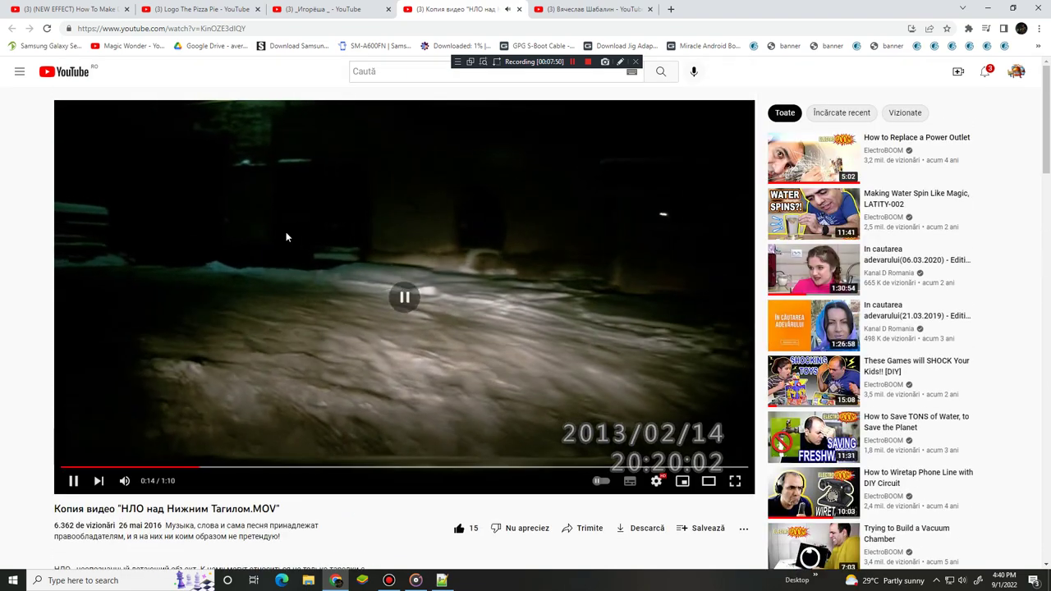
pyautogui.click(518, 10)
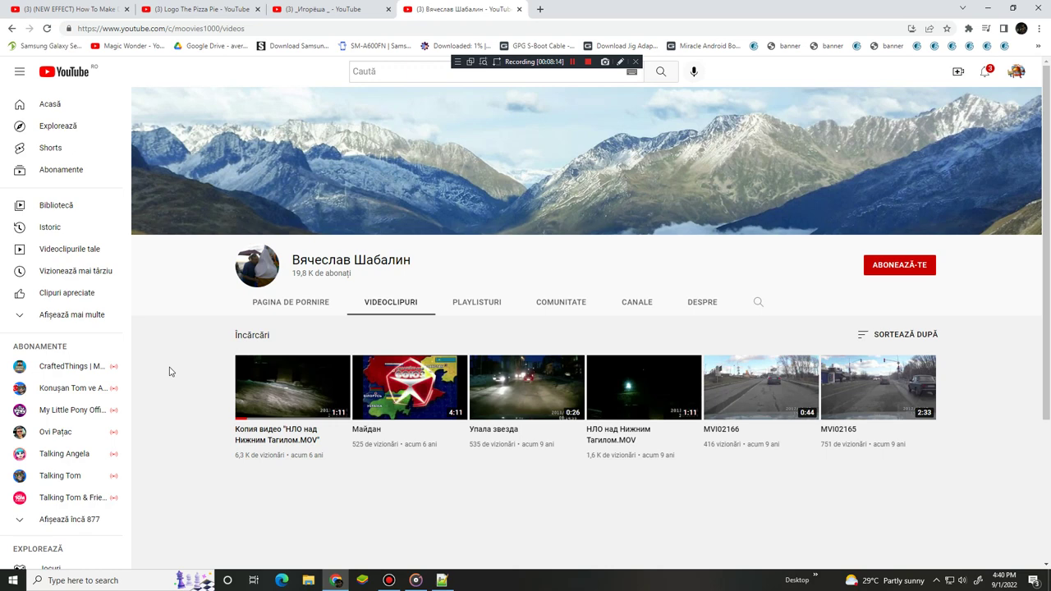
# Browse the channel's About, Community, Channels and Playlists sections, ending on its Videos list
pyautogui.click(692, 304)
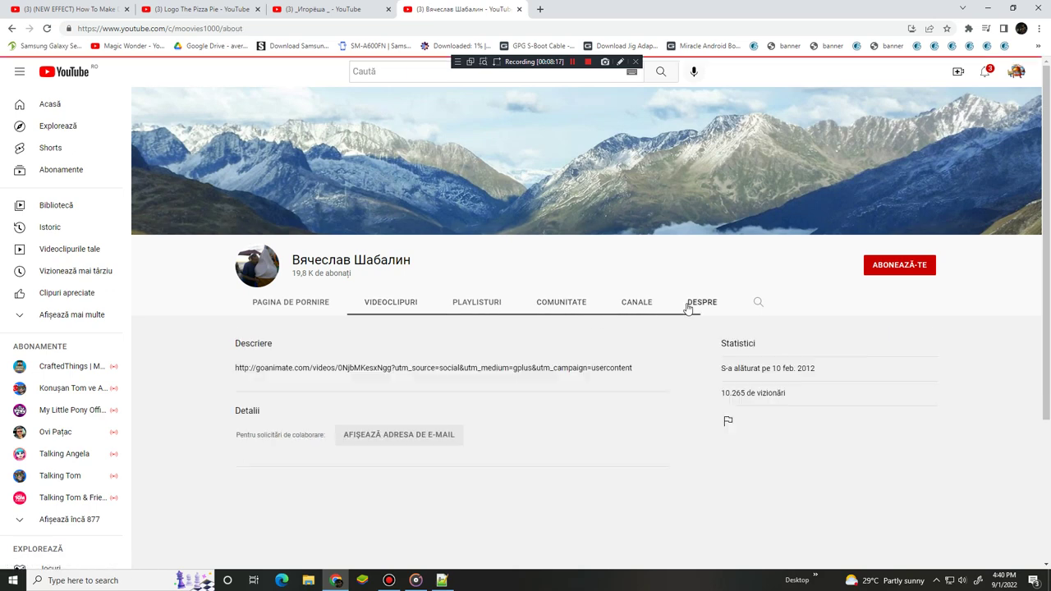
pyautogui.click(408, 304)
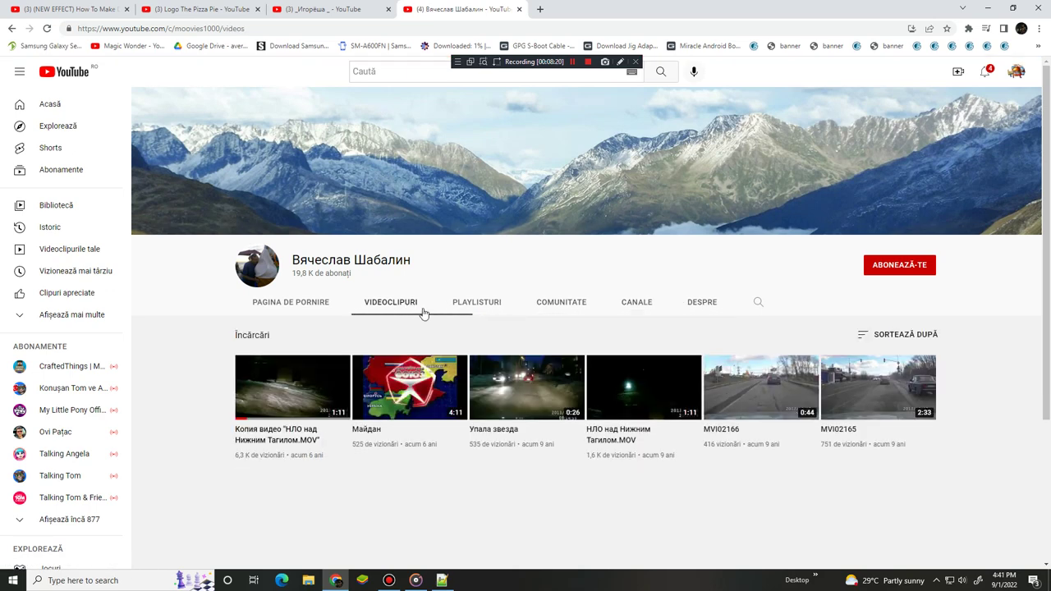
pyautogui.click(549, 312)
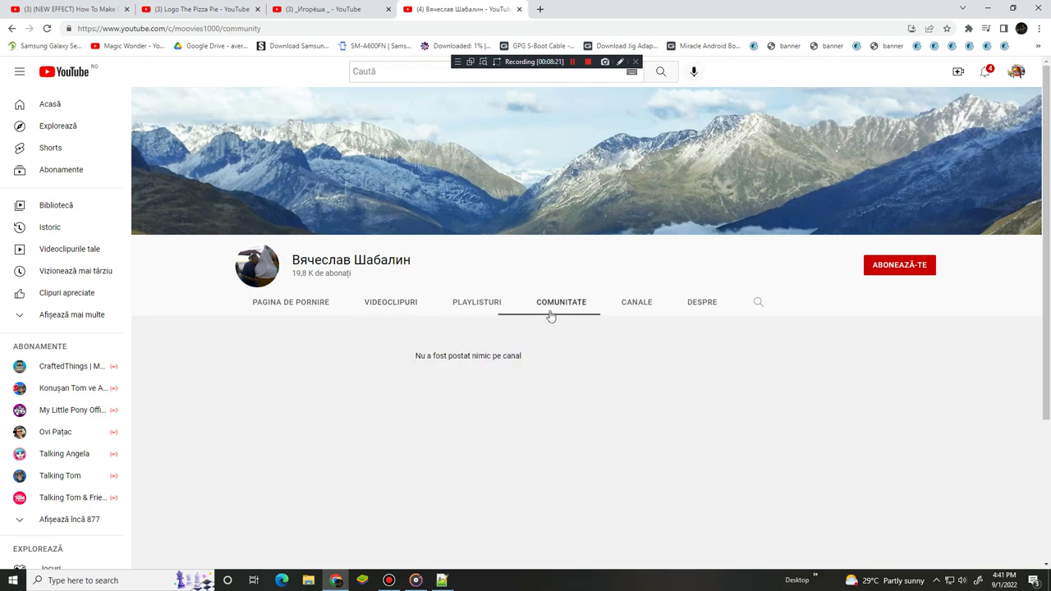
pyautogui.click(640, 307)
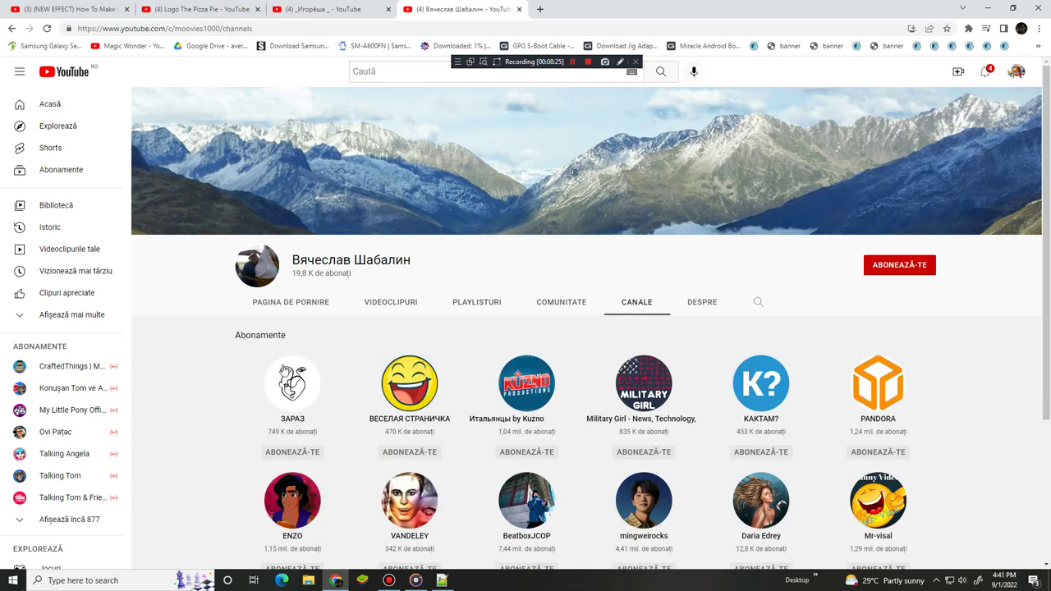
pyautogui.scroll(-2, 184, 381)
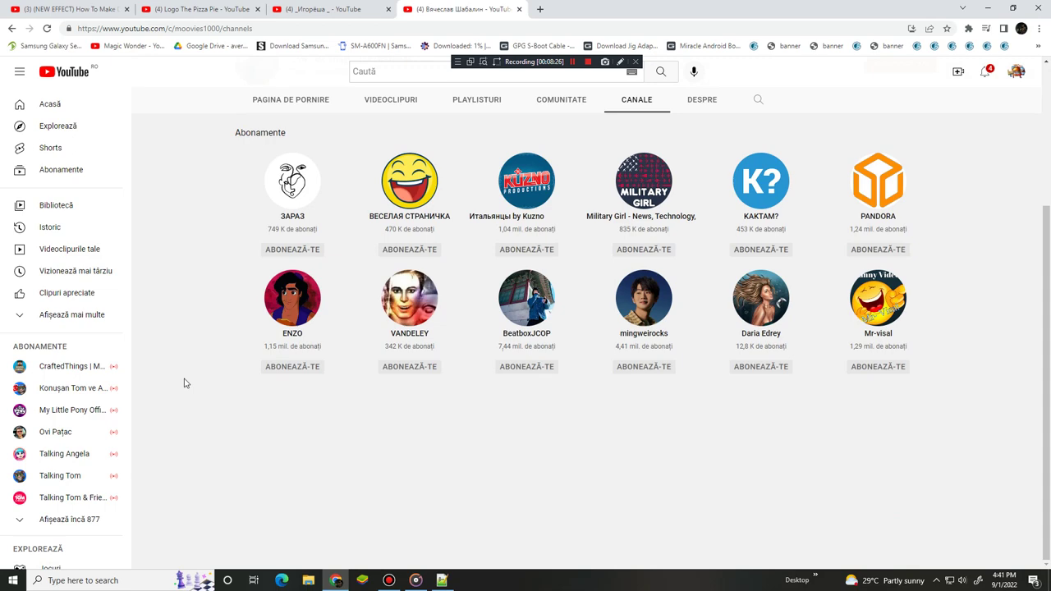
pyautogui.scroll(3, 184, 383)
pyautogui.click(491, 305)
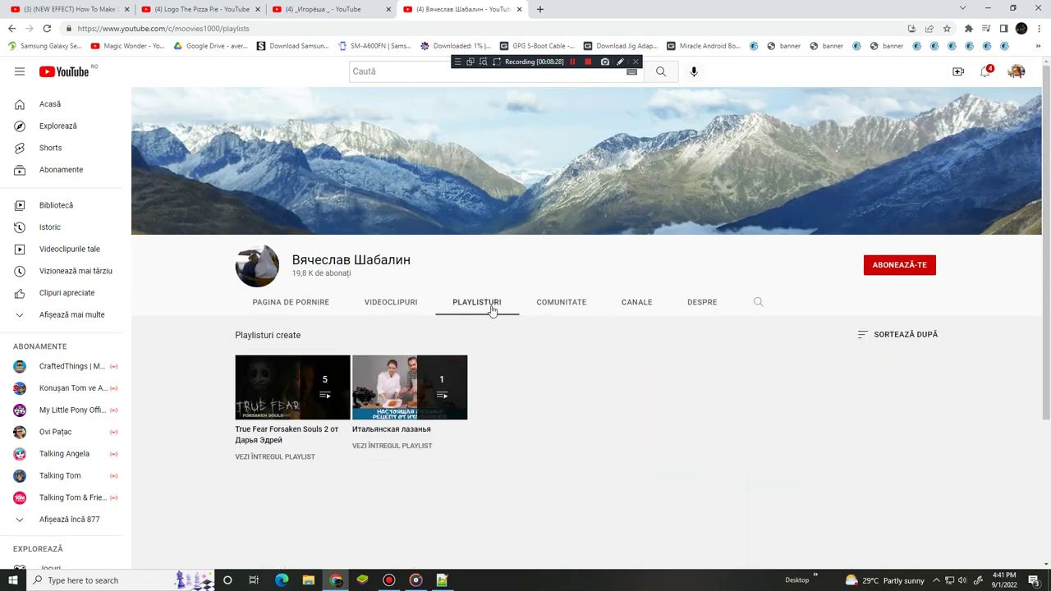
pyautogui.click(383, 314)
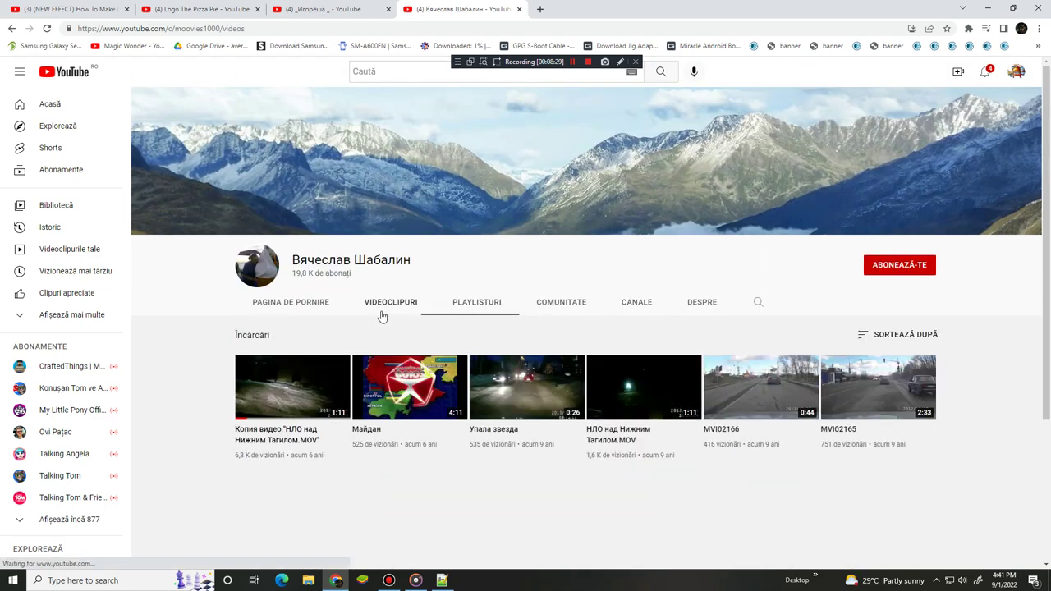
pyautogui.click(493, 312)
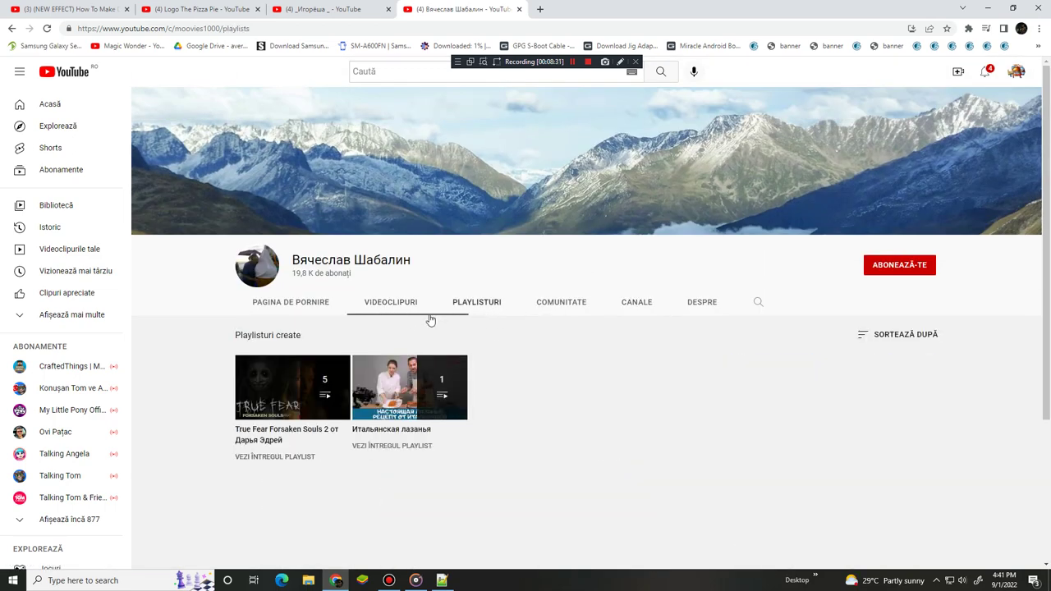
pyautogui.click(366, 306)
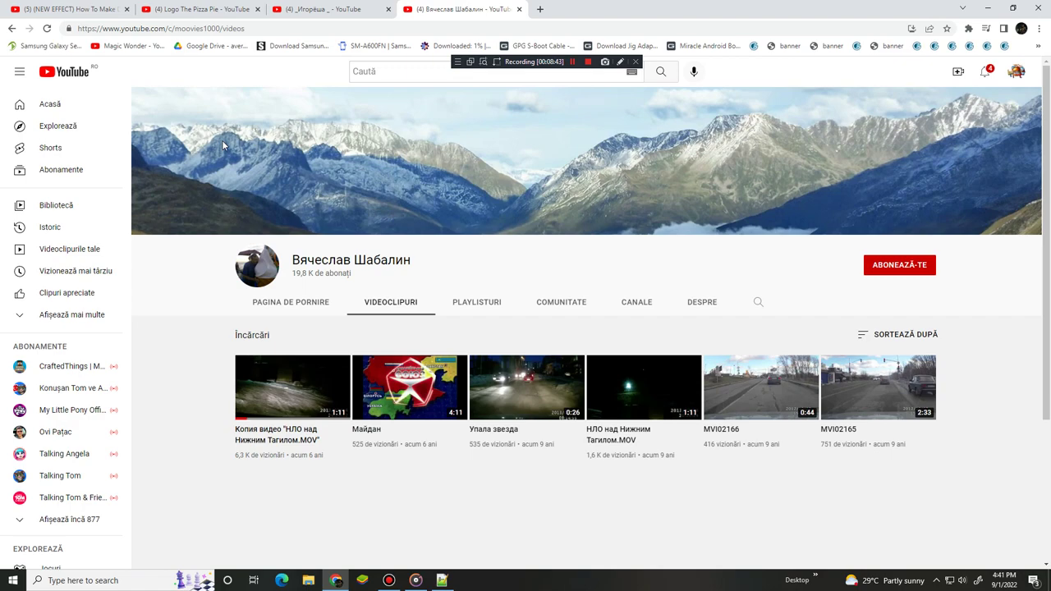
# Switch through the open YouTube tabs, including Logo The Pizza Pie, to another channel's page
pyautogui.click(205, 9)
pyautogui.click(328, 8)
pyautogui.click(3, 7)
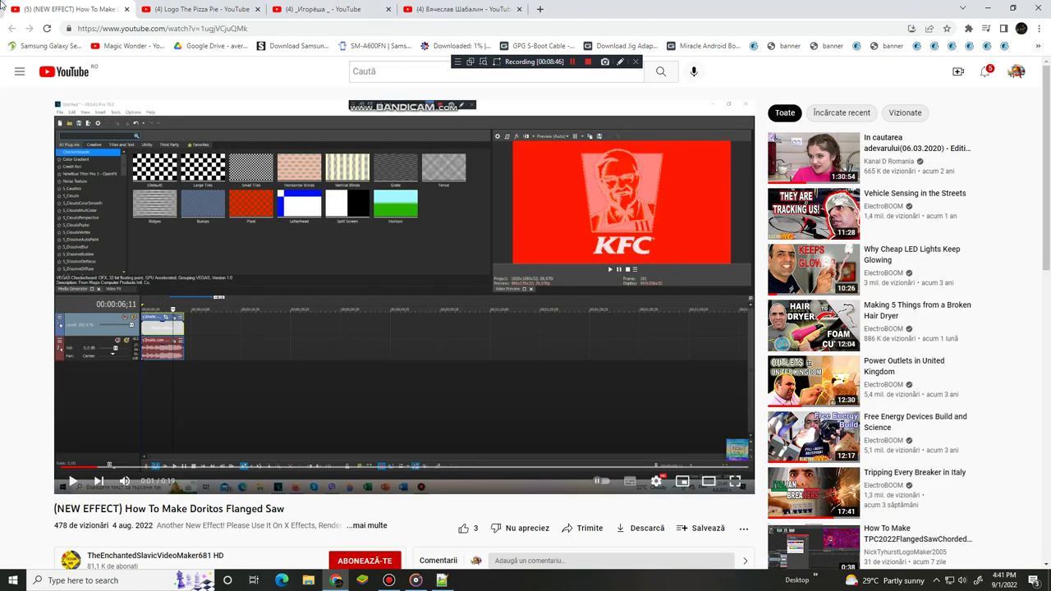
pyautogui.scroll(-2, 252, 240)
pyautogui.scroll(2, 252, 240)
pyautogui.click(294, 7)
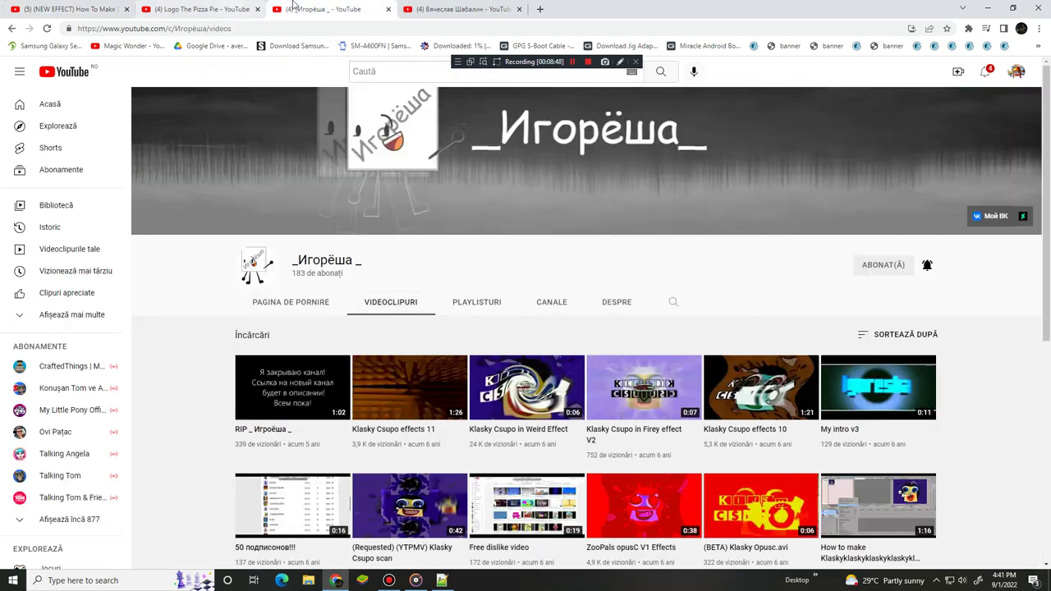
# Check the notifications list, close the browser, and minimize Notepad++ to reveal the desktop
pyautogui.click(985, 74)
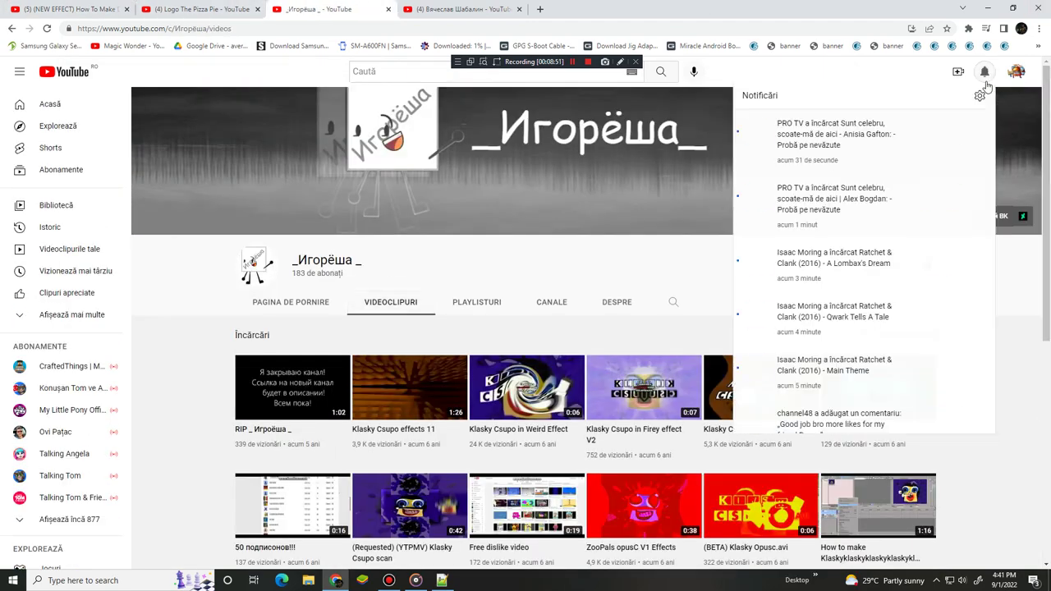
pyautogui.click(985, 76)
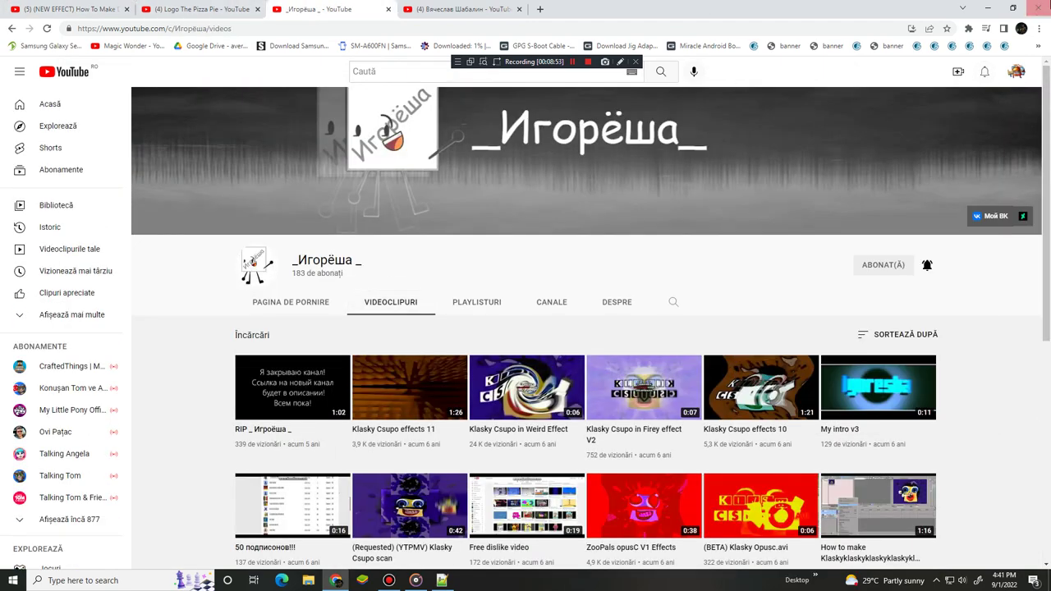
pyautogui.click(1034, 7)
pyautogui.click(795, 100)
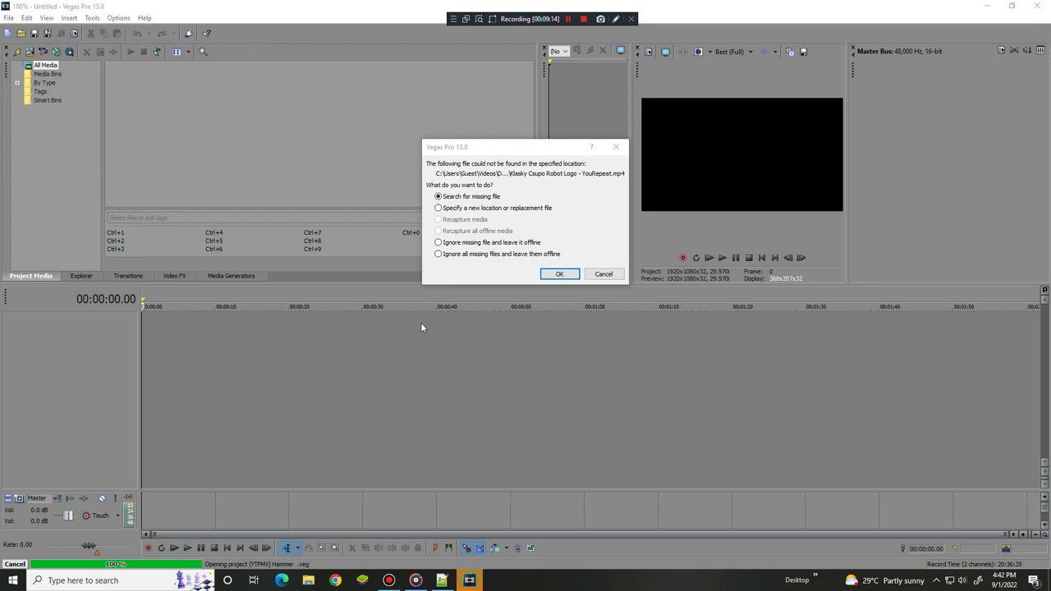
# Cancel the missing media prompt so the Hammer project load stops at an empty Untitled project
pyautogui.click(602, 274)
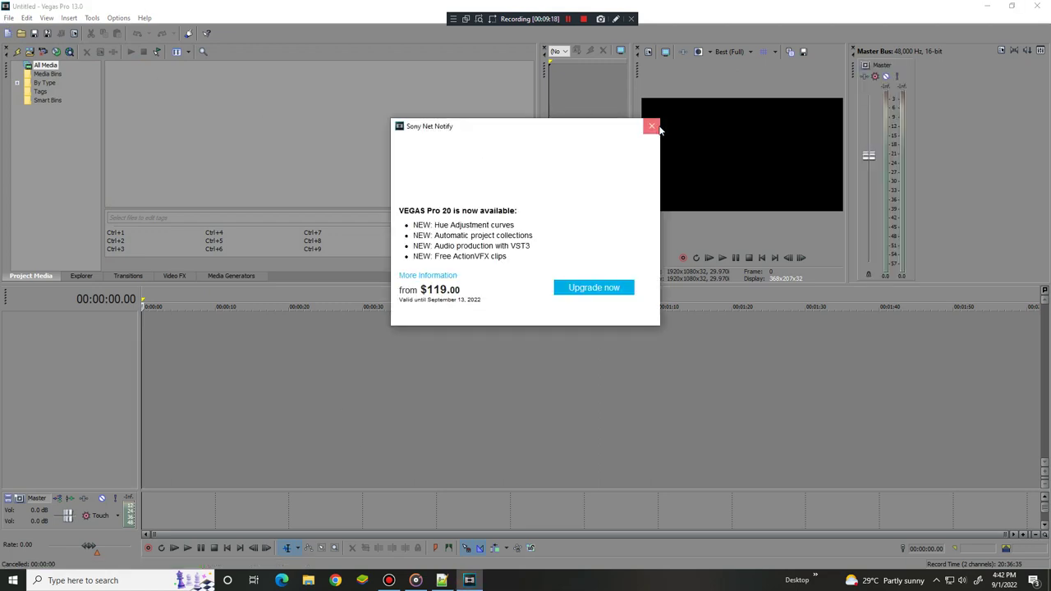
# Dismiss the Vegas Pro 20 upgrade notice
pyautogui.click(651, 126)
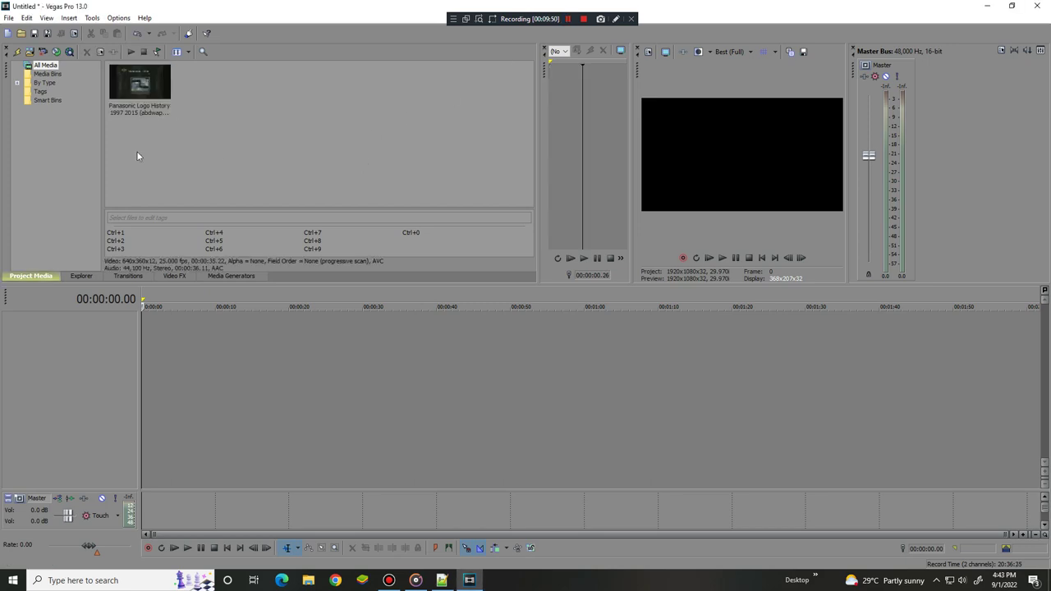
# Place the Panasonic Logo History clip on the timeline and match project settings to 640x360 25p
pyautogui.moveTo(141, 82); pyautogui.dragTo(145, 343)
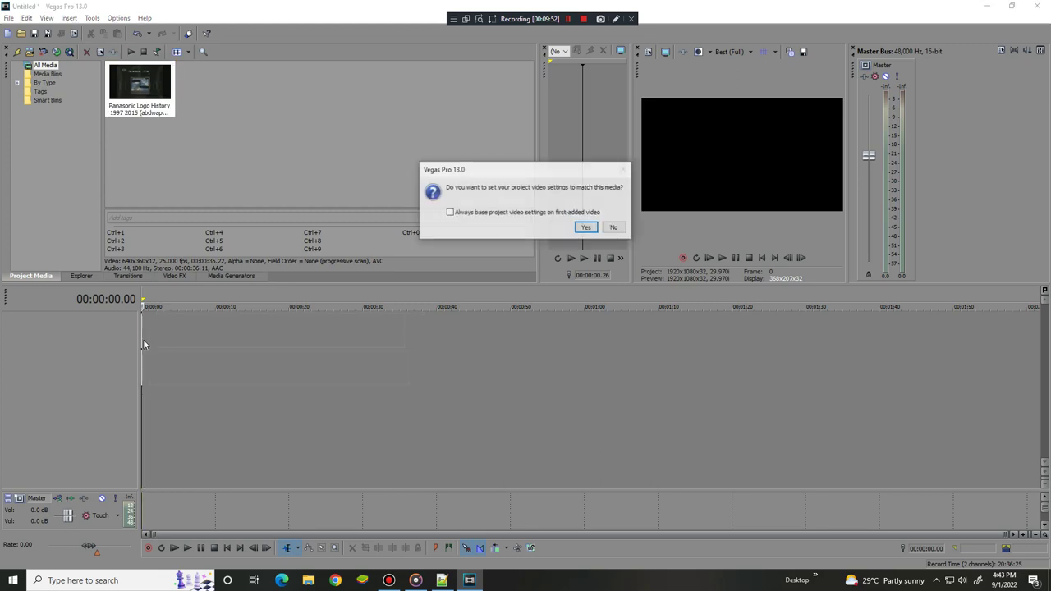
pyautogui.click(588, 229)
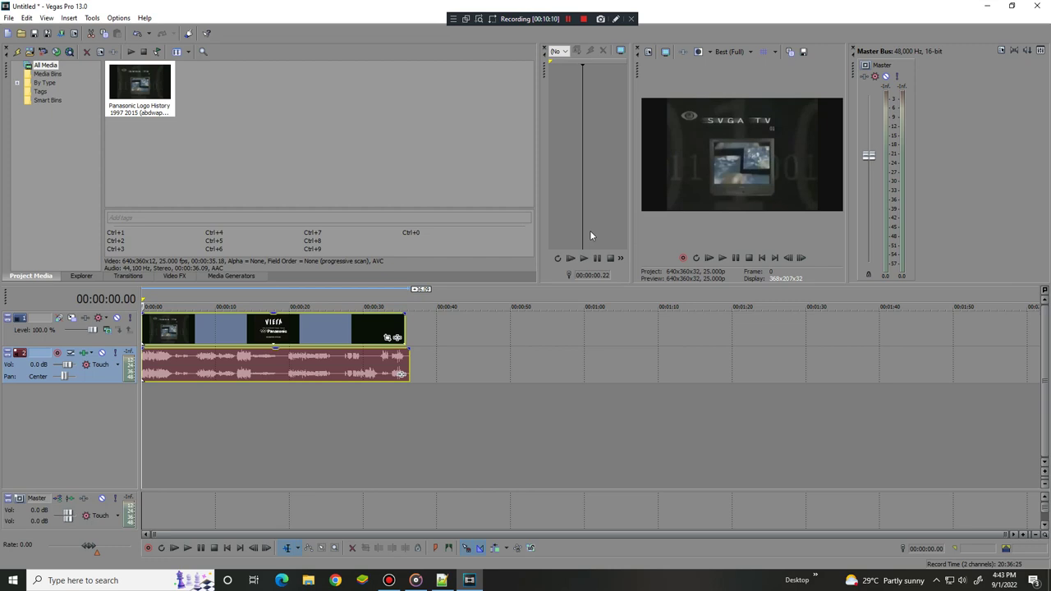
pyautogui.click(402, 374)
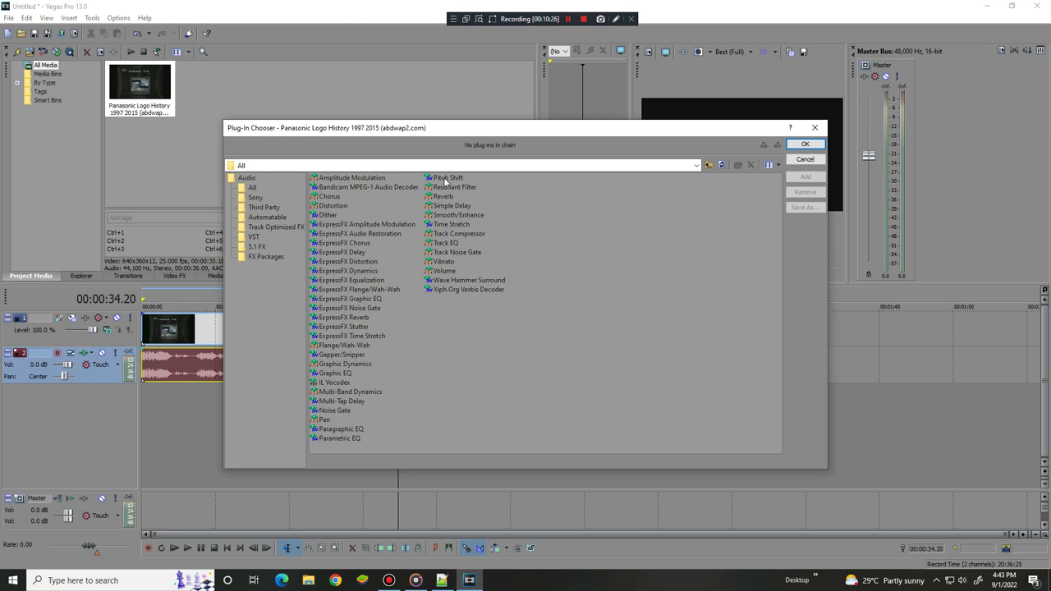
# Add Pitch Shift and ExpressFX Stutter to the audio, giving Stutter the Gravel preset
pyautogui.doubleClick(445, 179)
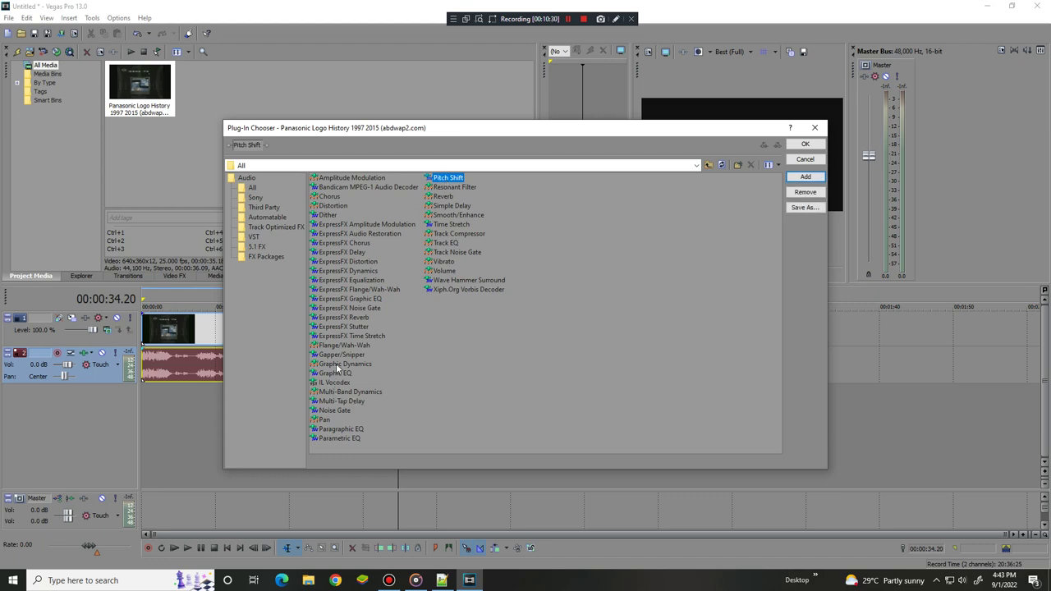
pyautogui.doubleClick(343, 326)
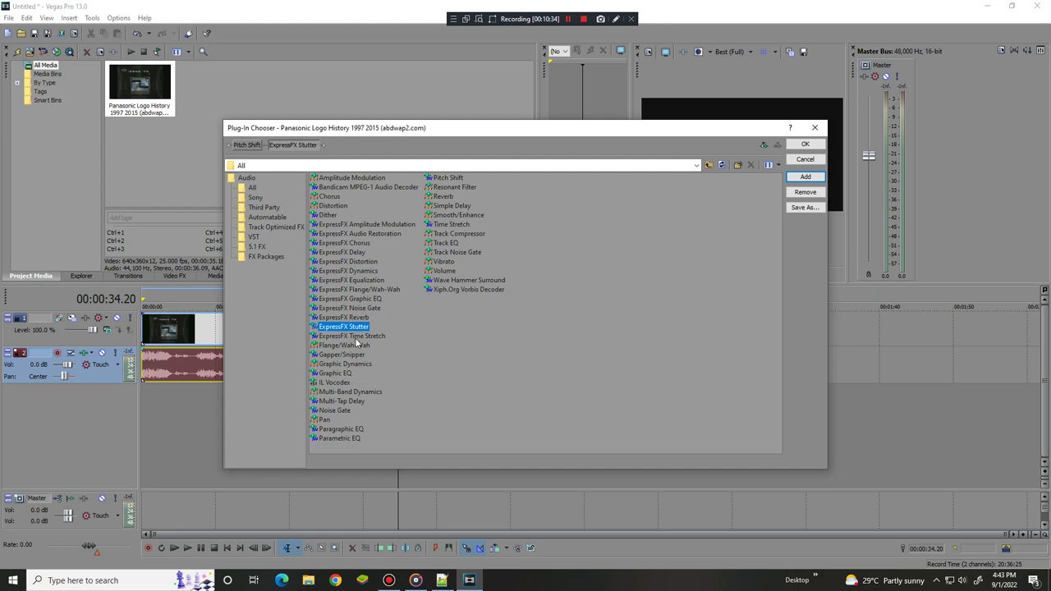
pyautogui.click(804, 145)
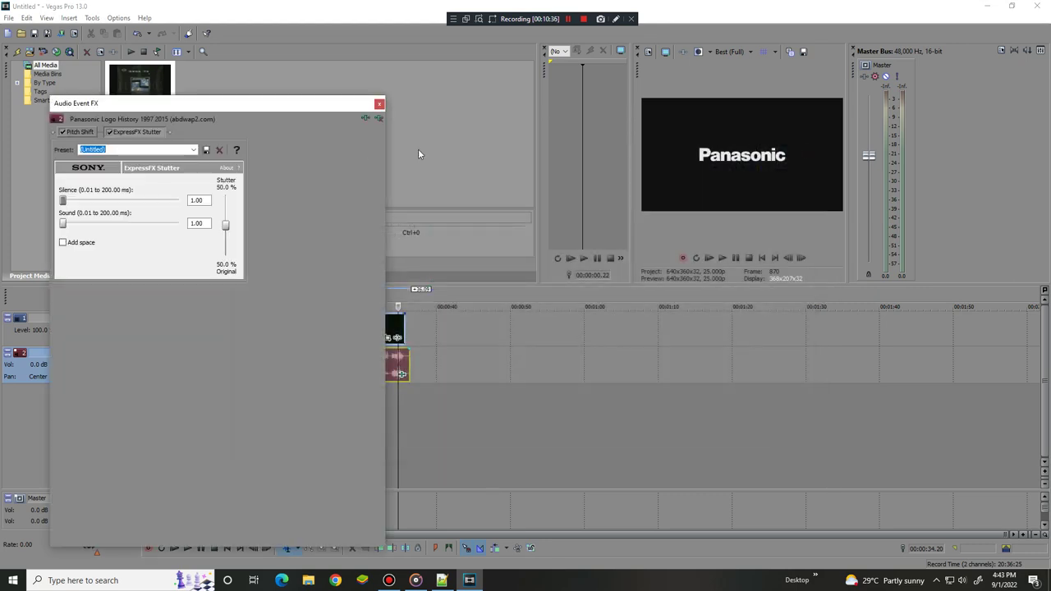
pyautogui.click(194, 151)
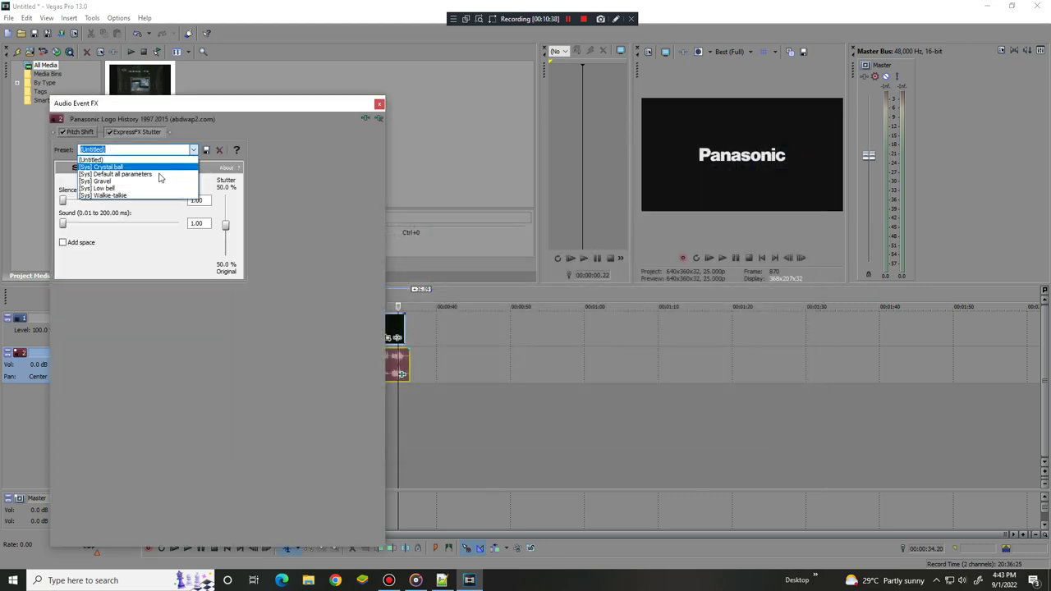
pyautogui.click(166, 189)
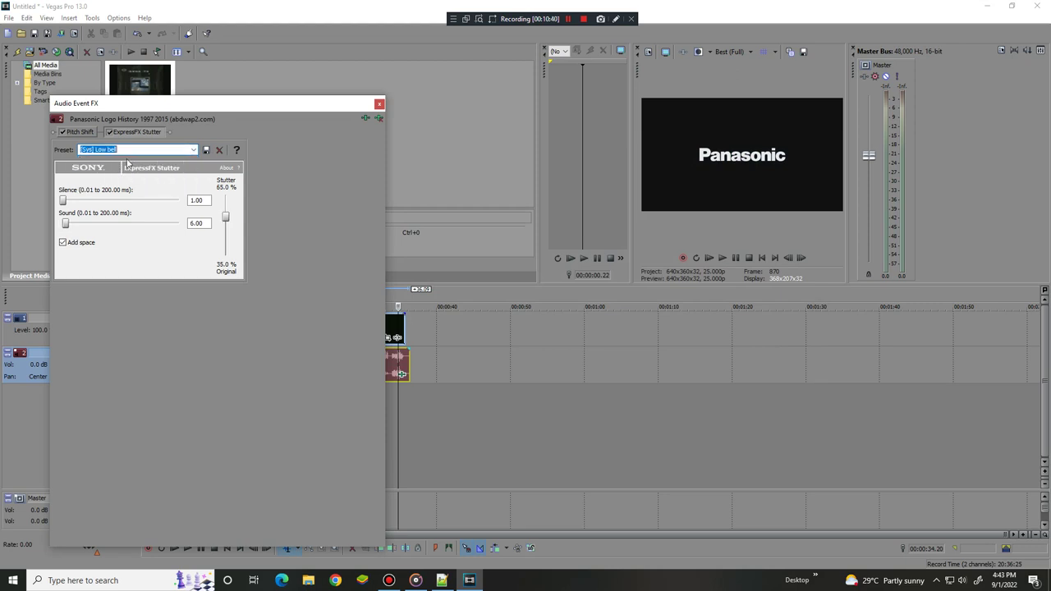
pyautogui.click(194, 150)
pyautogui.click(184, 181)
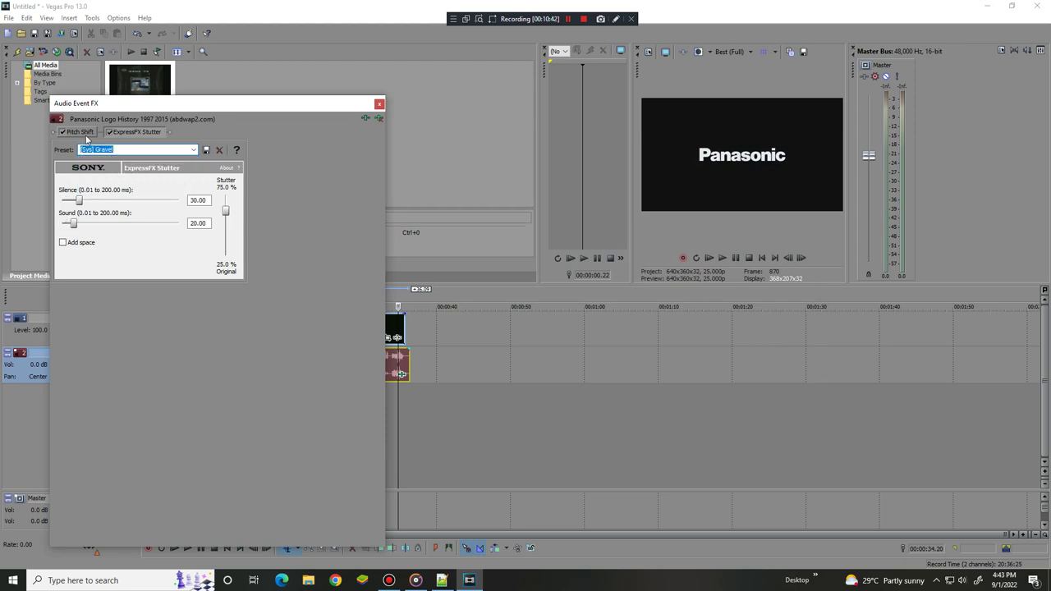
# Apply the G Major4 Pitch Shift preset, lower it to -12 semitones, and preview
pyautogui.click(82, 132)
pyautogui.click(176, 151)
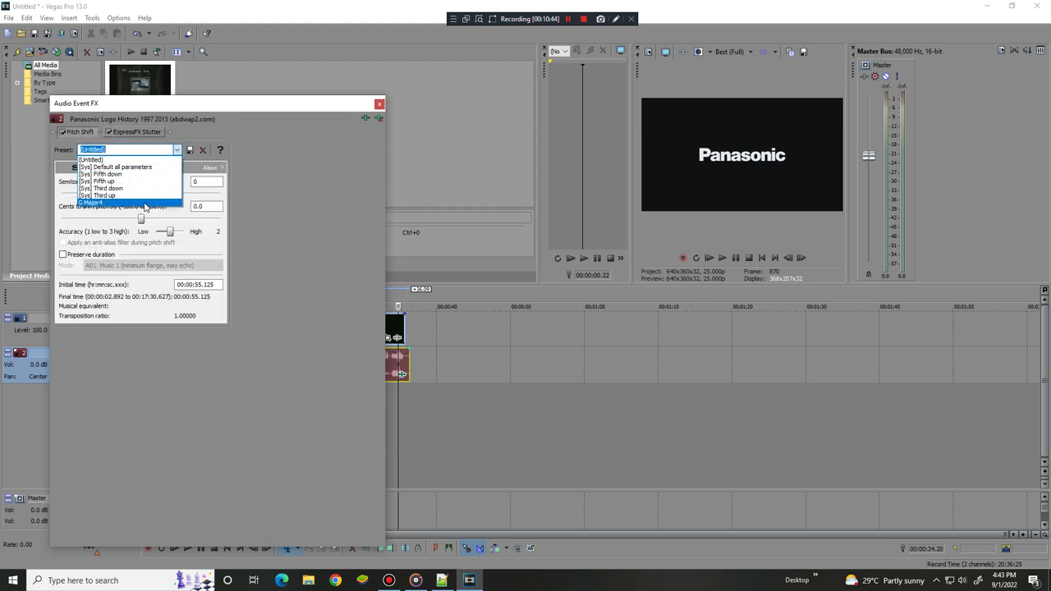
pyautogui.click(115, 204)
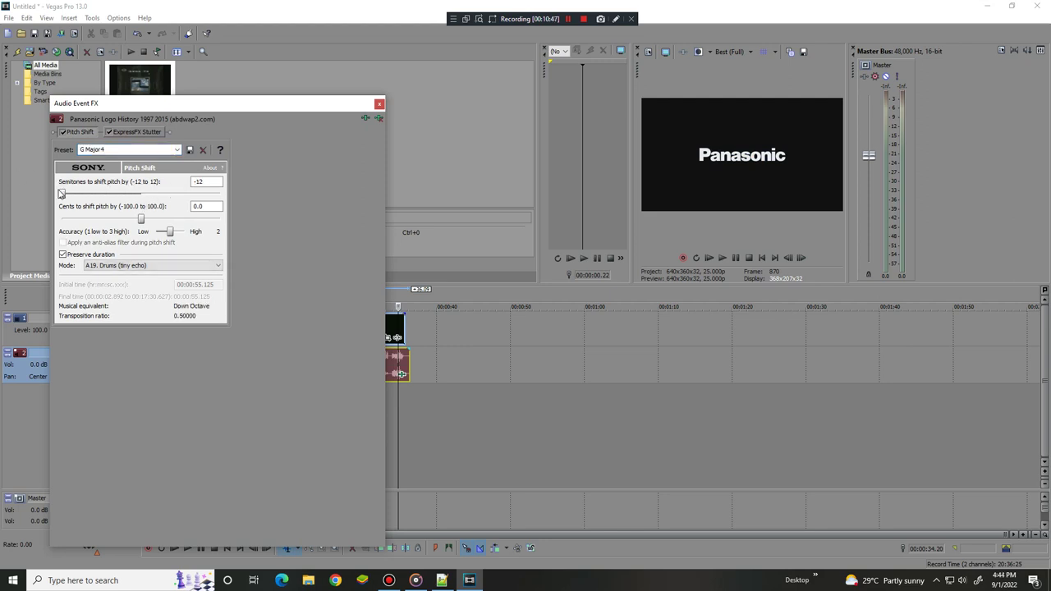
pyautogui.moveTo(62, 196); pyautogui.dragTo(88, 202)
pyautogui.click(708, 258)
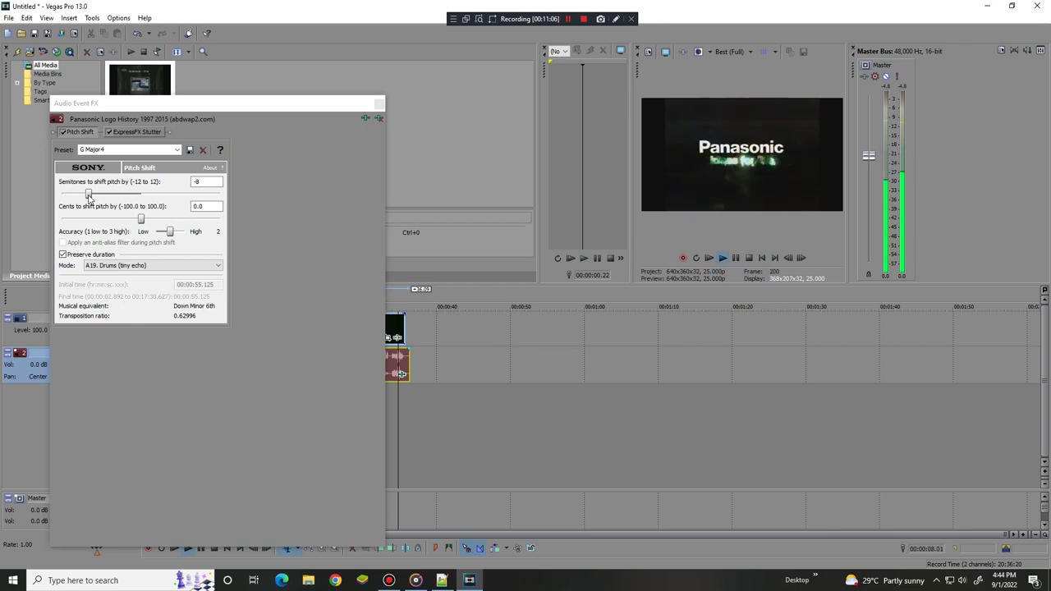
pyautogui.moveTo(88, 196); pyautogui.dragTo(62, 194)
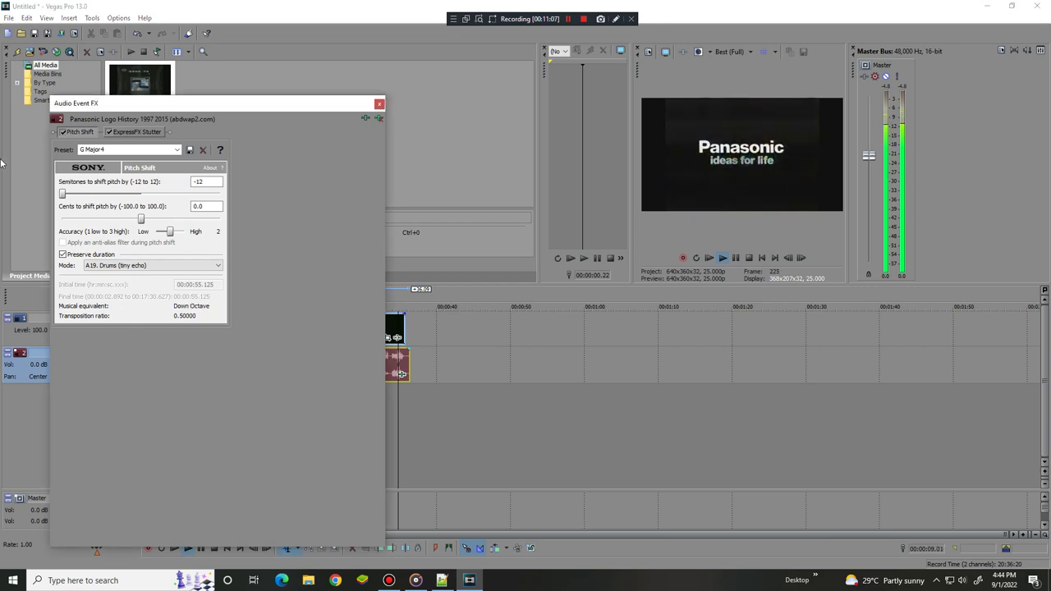
pyautogui.click(736, 259)
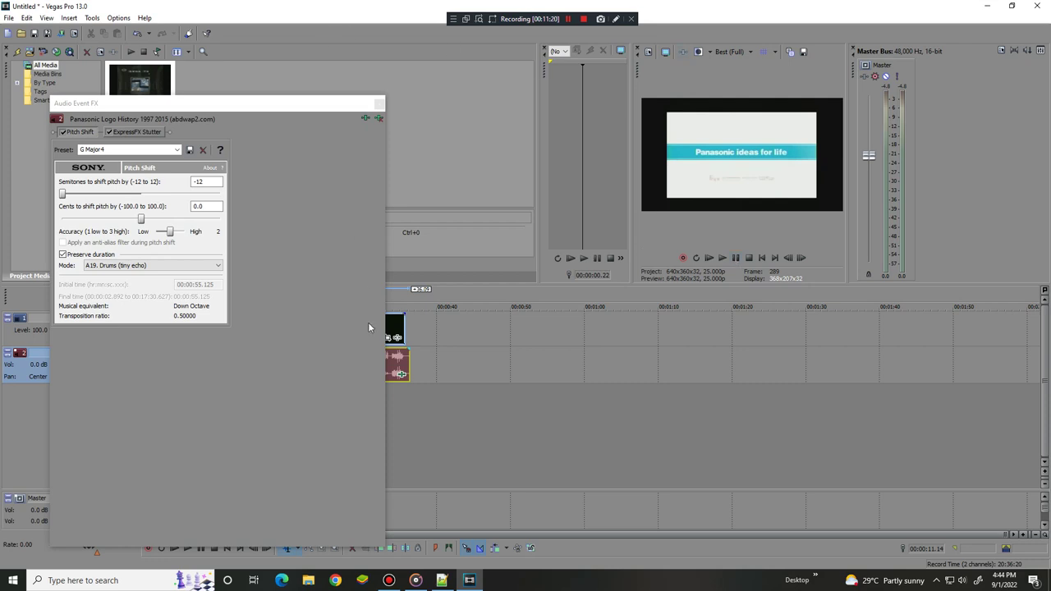
pyautogui.click(365, 119)
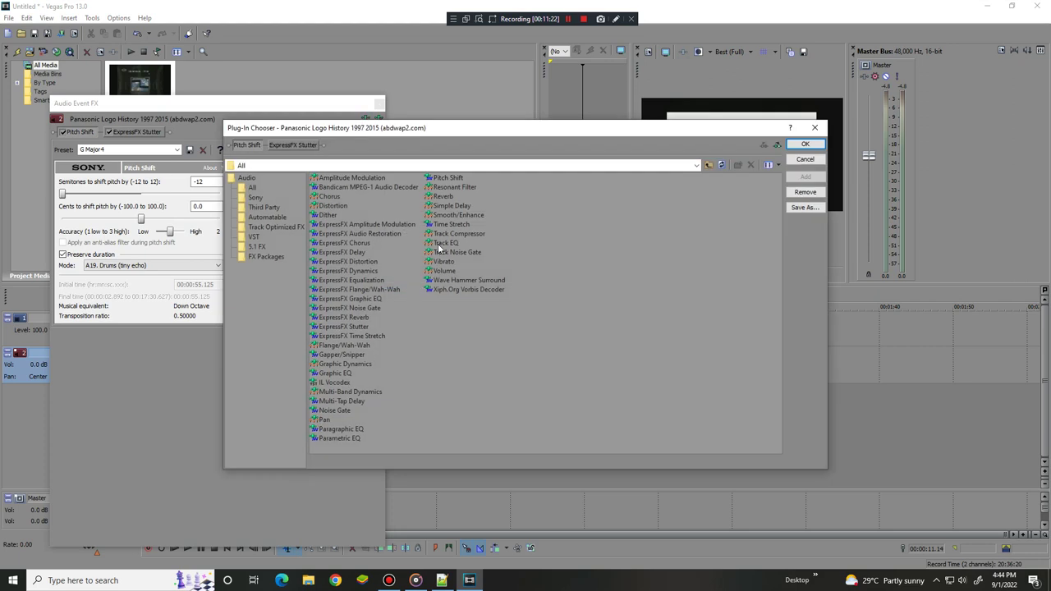
# Add a Volume effect to the audio chain boosted to 6.021 dB
pyautogui.doubleClick(443, 271)
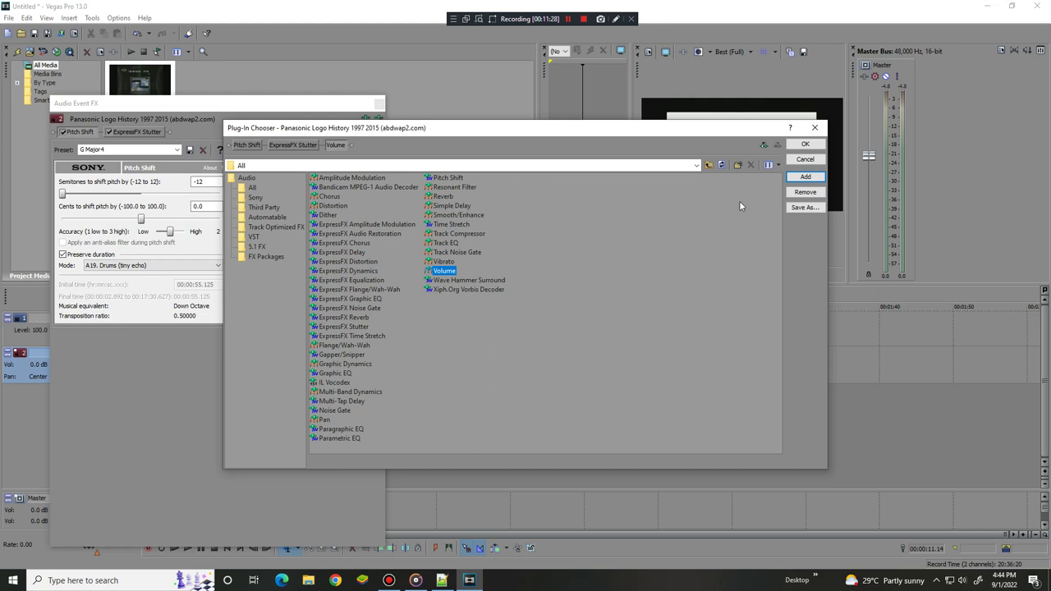
pyautogui.click(804, 146)
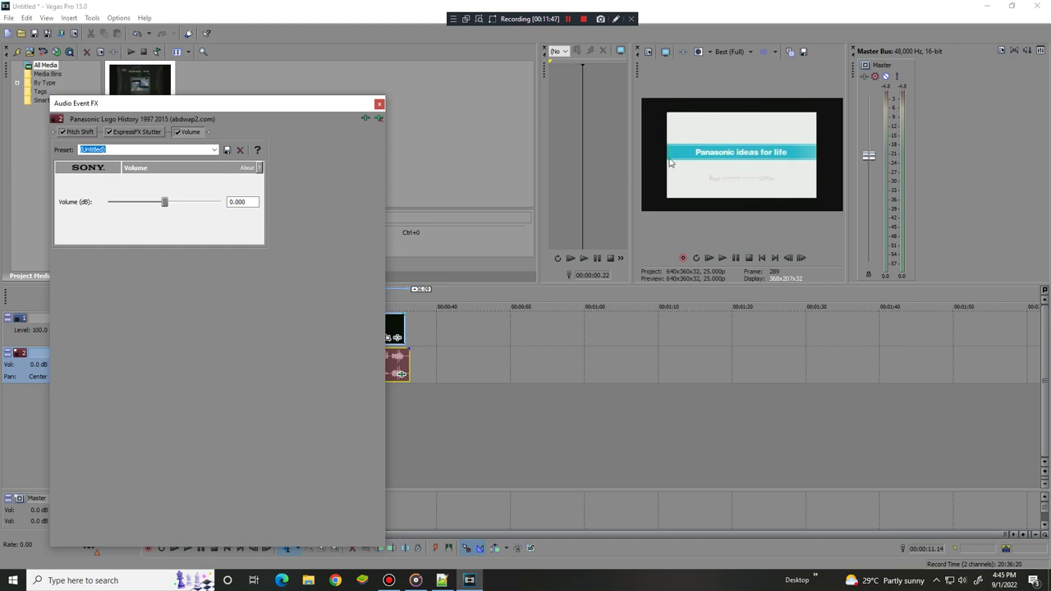
pyautogui.moveTo(164, 202); pyautogui.dragTo(238, 213)
# Raise ExpressFX Stutter's Sound length to 200.00 while previewing playback
pyautogui.click(137, 132)
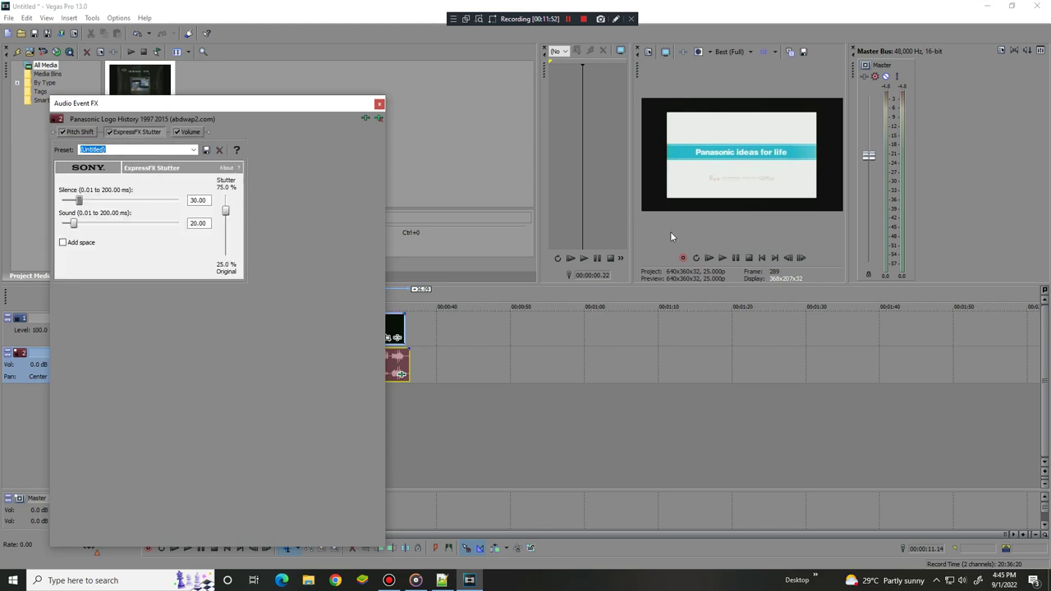
pyautogui.click(708, 258)
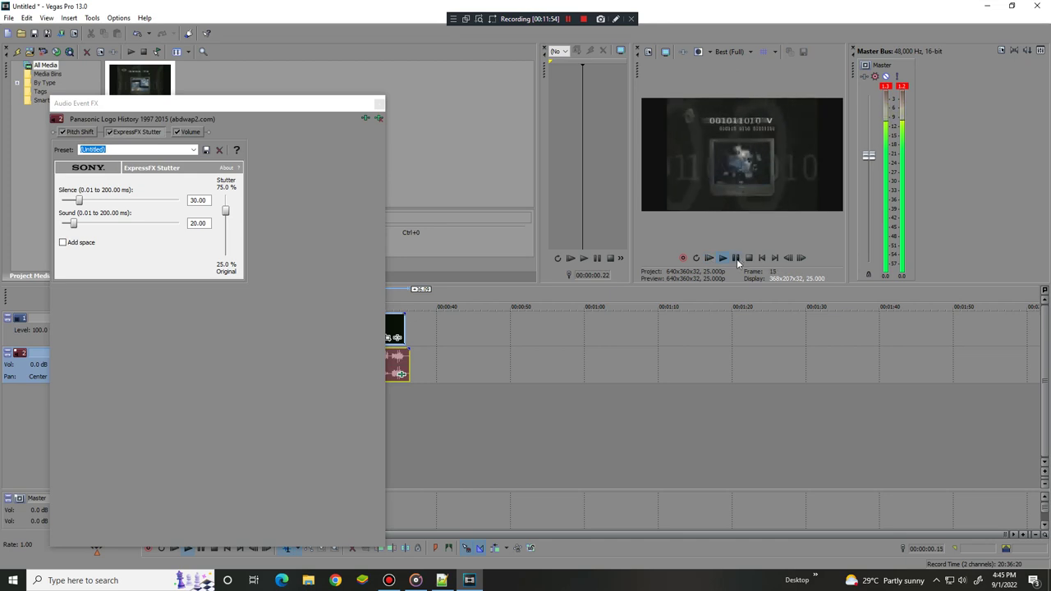
pyautogui.moveTo(77, 224); pyautogui.dragTo(179, 224)
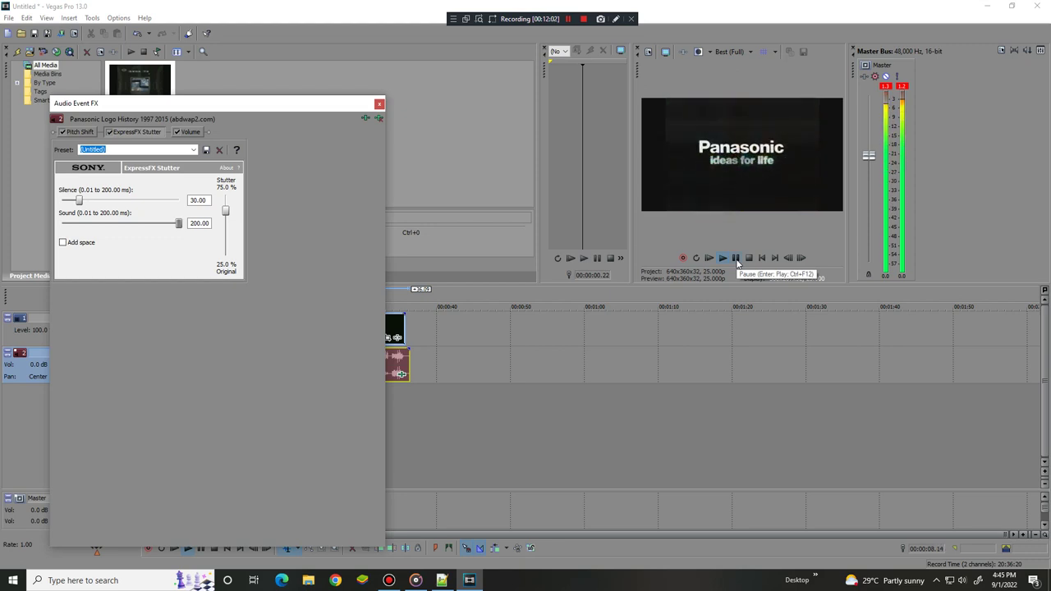
pyautogui.click(736, 260)
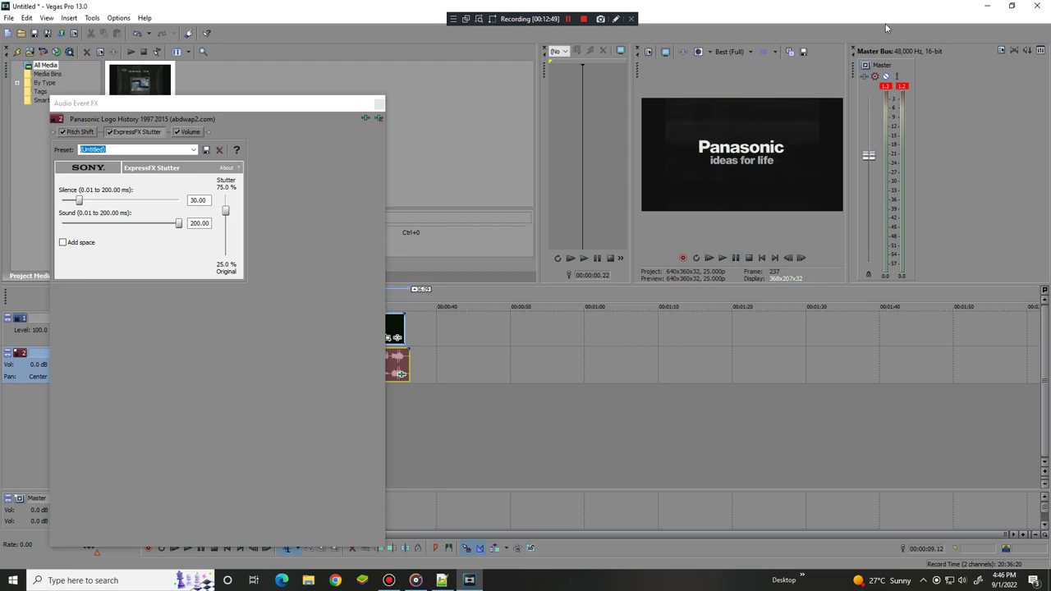
# Add the Sony Gradient Map effect to the clip's video event
pyautogui.click(399, 337)
pyautogui.doubleClick(462, 270)
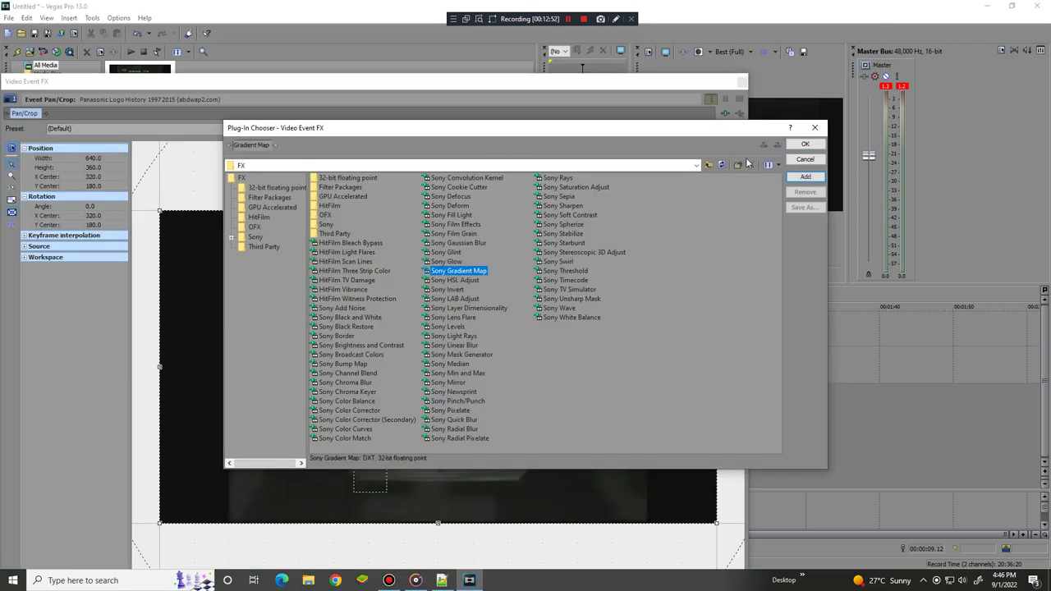
pyautogui.click(804, 144)
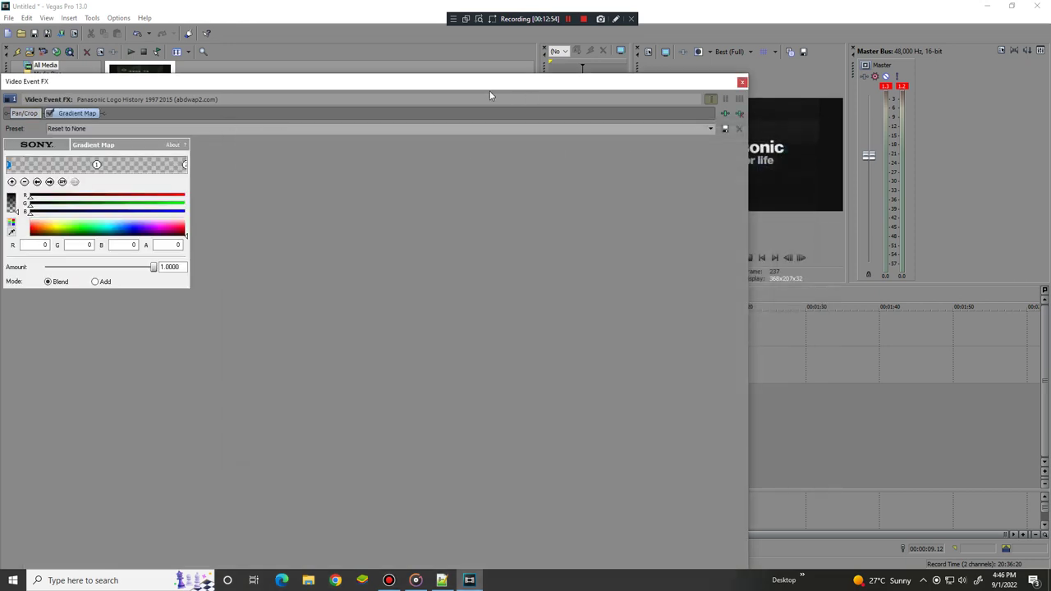
pyautogui.moveTo(472, 89); pyautogui.dragTo(730, 285)
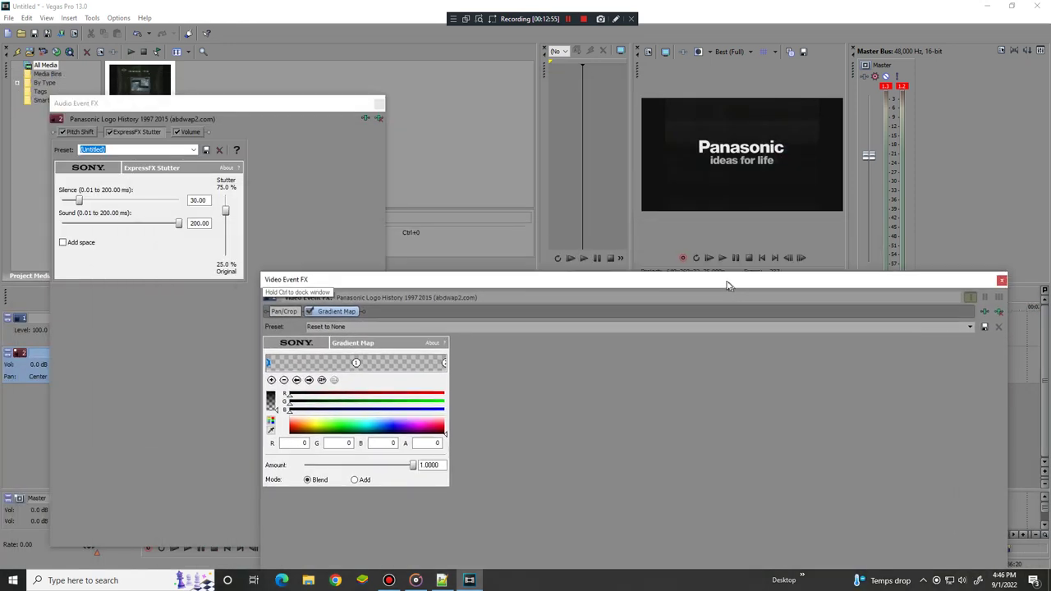
# Set the Gradient Map stops to cyan, dark teal and black, then close the video FX window
pyautogui.click(367, 428)
pyautogui.click(358, 363)
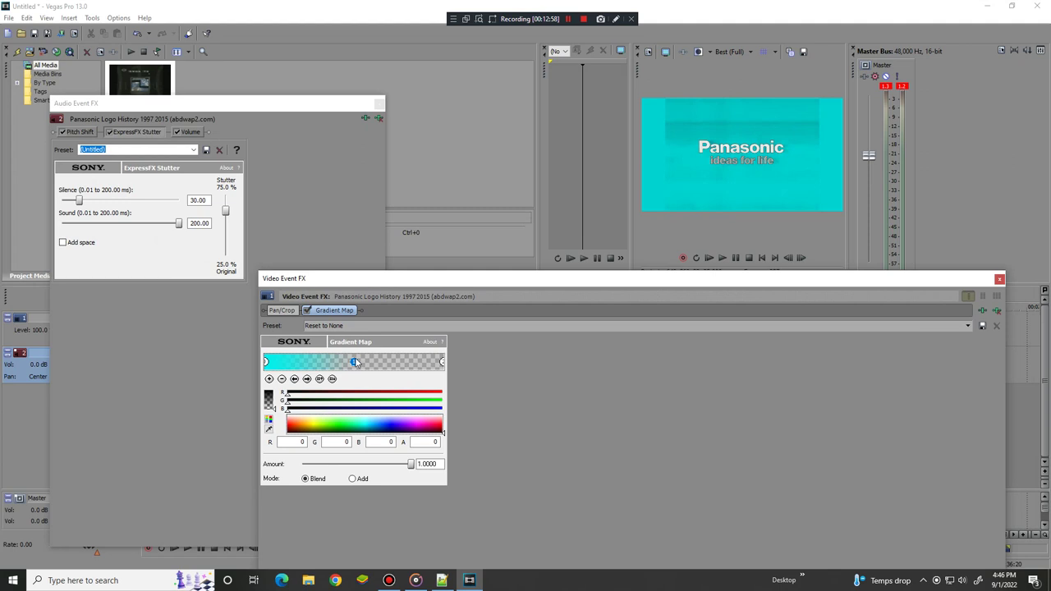
pyautogui.click(414, 427)
pyautogui.click(360, 424)
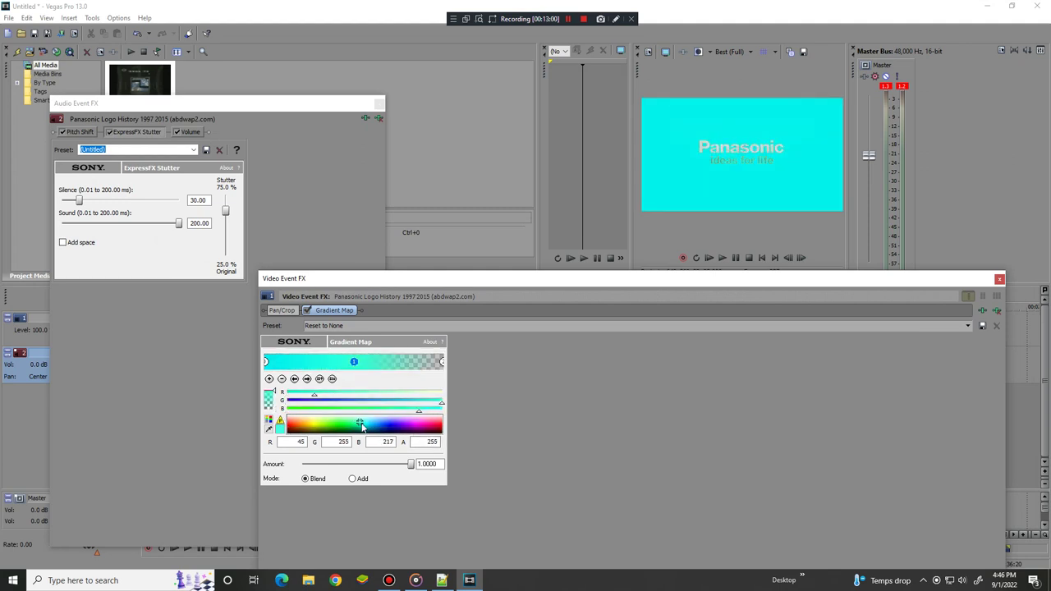
pyautogui.moveTo(360, 423); pyautogui.dragTo(367, 434)
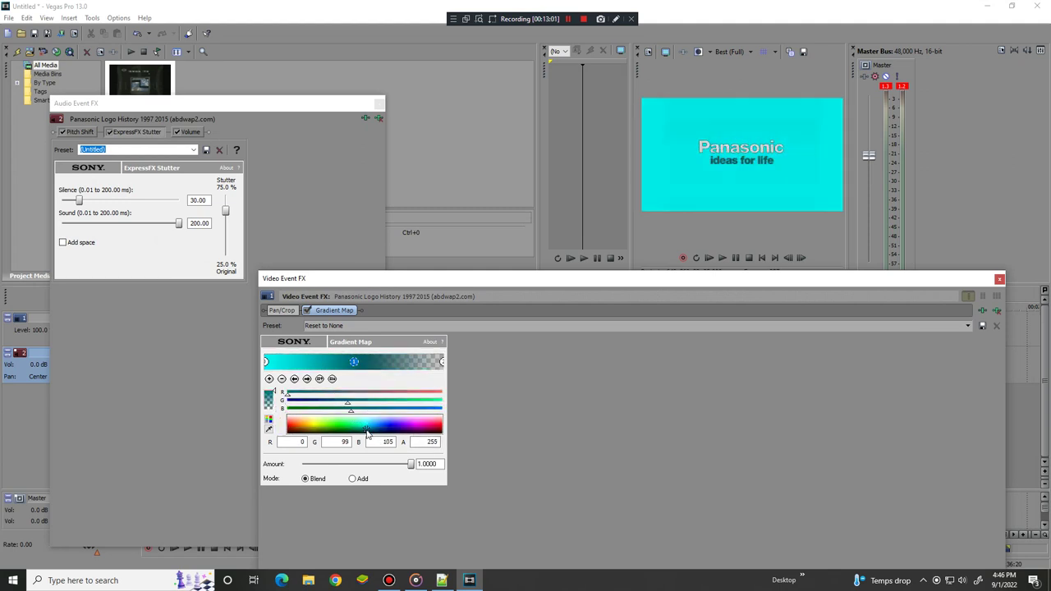
pyautogui.click(442, 362)
pyautogui.moveTo(421, 428); pyautogui.dragTo(322, 400)
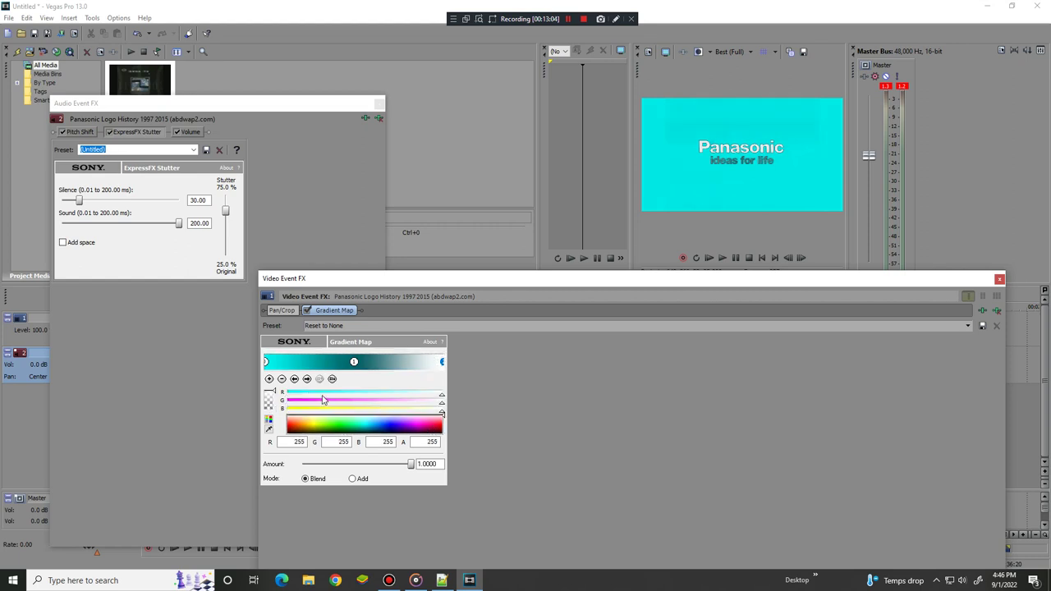
pyautogui.click(402, 430)
pyautogui.moveTo(402, 430); pyautogui.dragTo(430, 456)
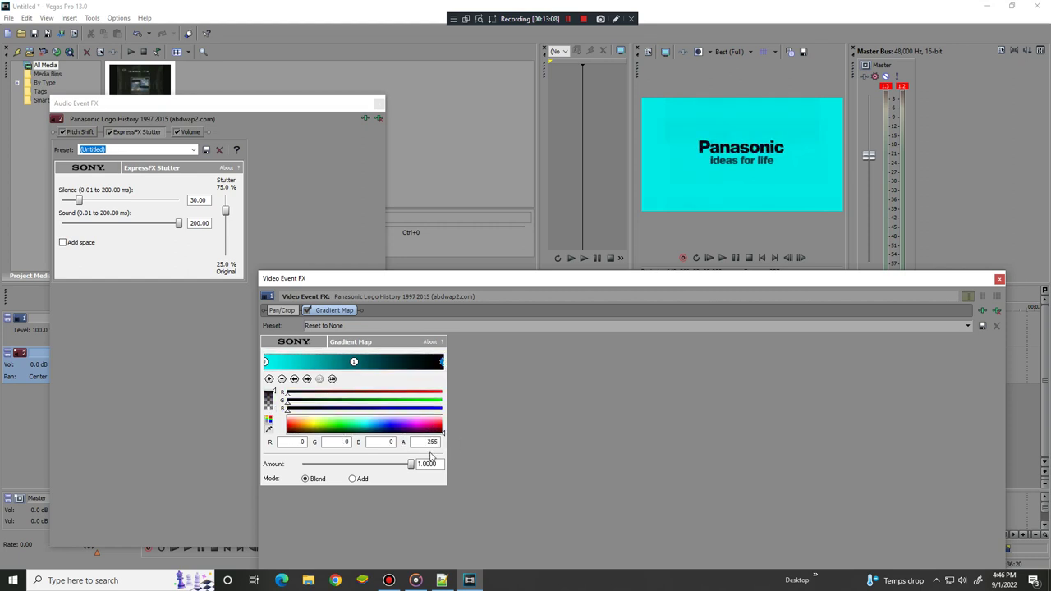
pyautogui.click(999, 279)
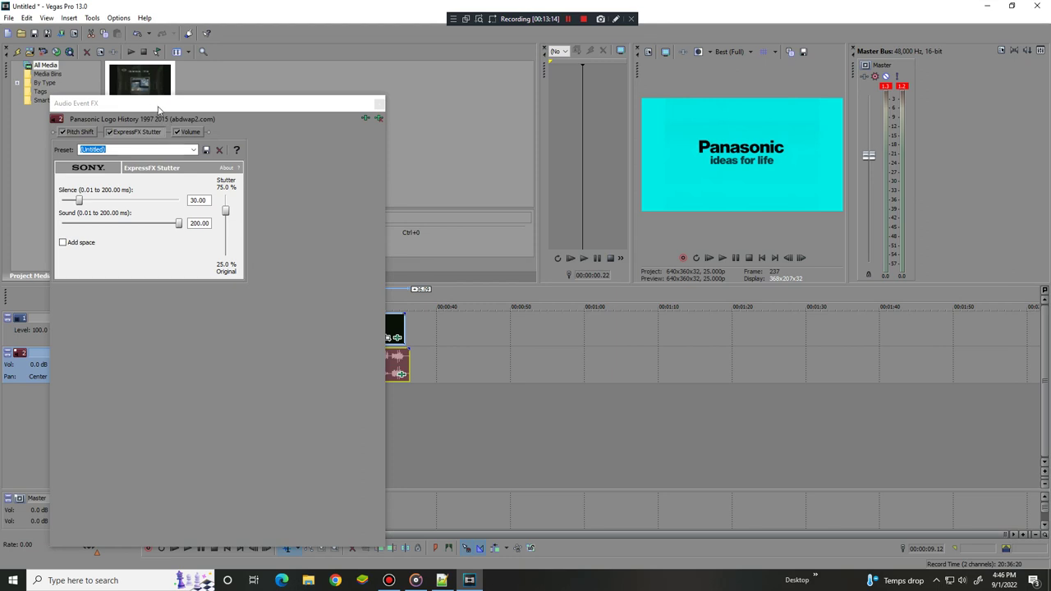
pyautogui.moveTo(163, 110); pyautogui.dragTo(342, 126)
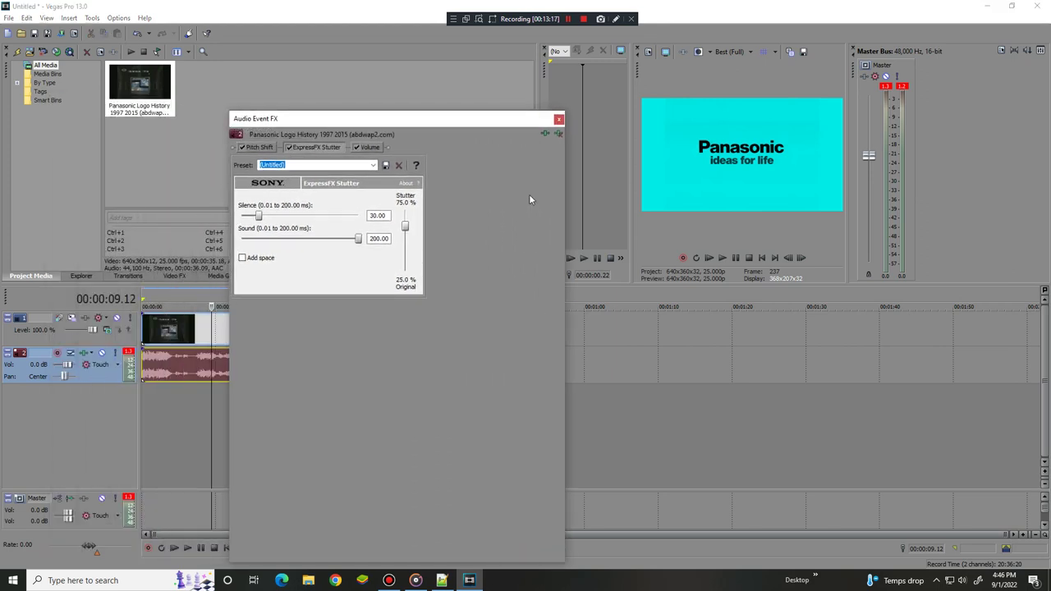
# Trim the audio event at the cursor position 00:00:04.09
pyautogui.rightClick(173, 372)
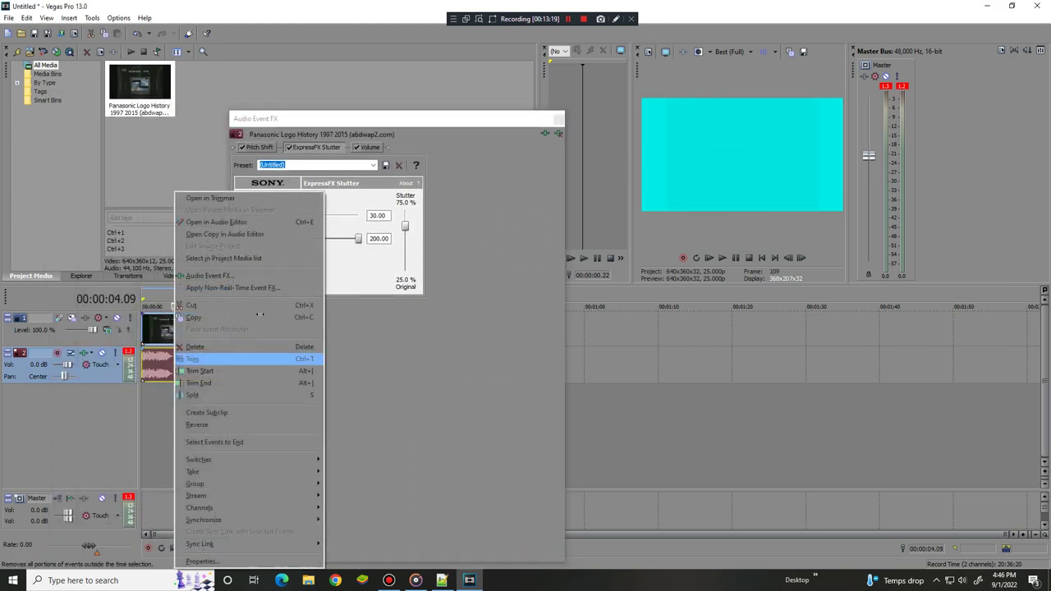
pyautogui.click(200, 370)
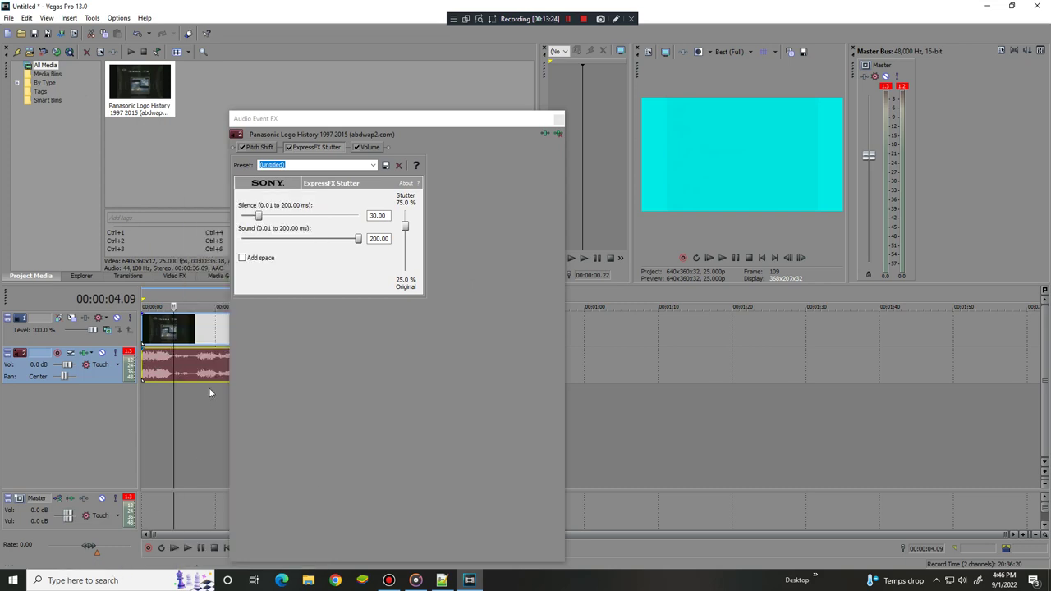
# Add ExpressFX Distortion and Noise Gate after Volume, trying Noise Gate presets like Strong beats only
pyautogui.click(545, 134)
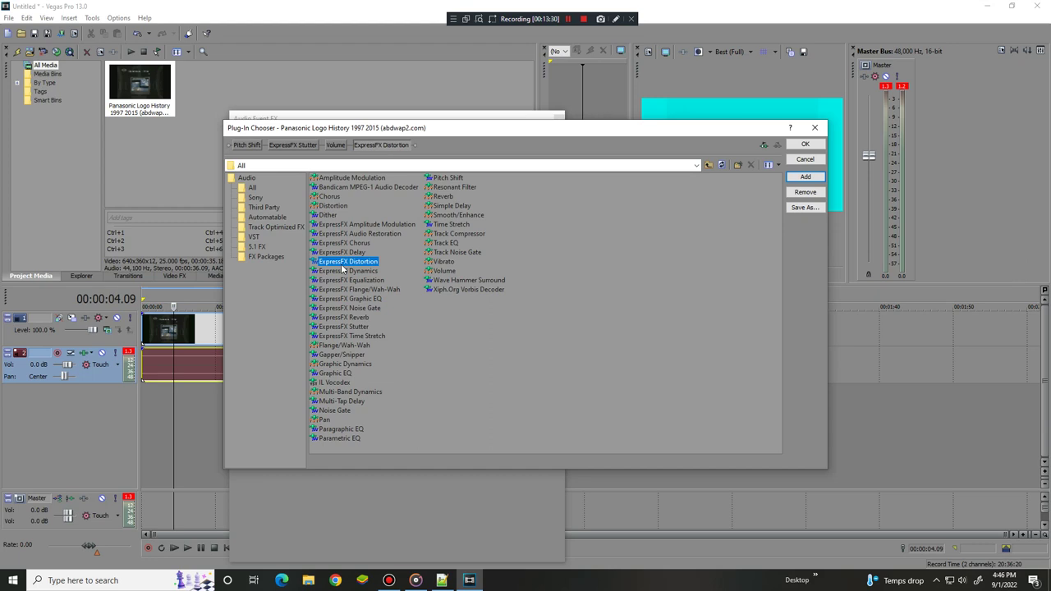
pyautogui.doubleClick(355, 311)
pyautogui.click(804, 144)
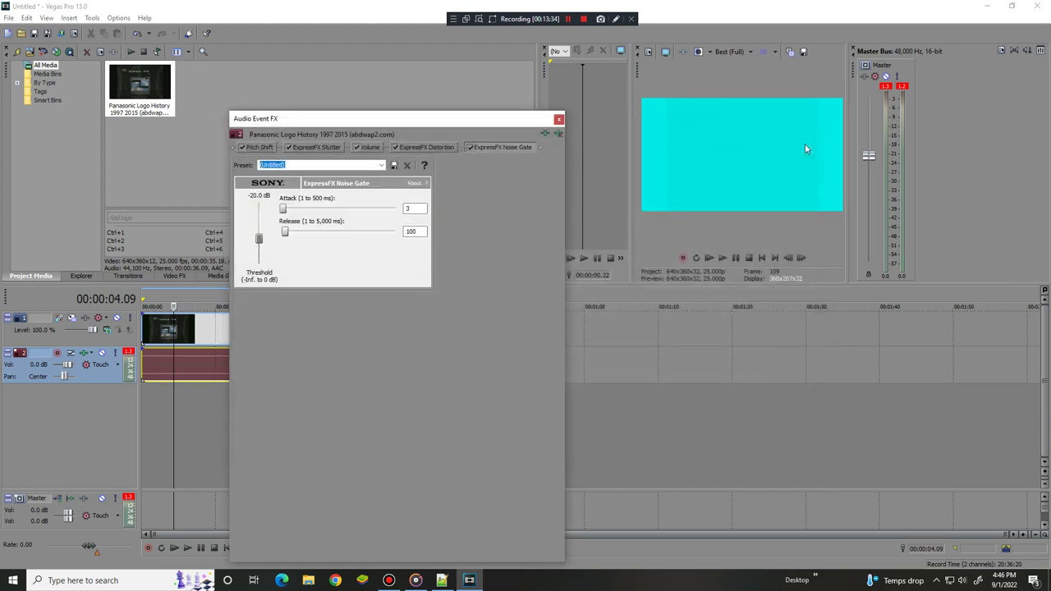
pyautogui.click(341, 165)
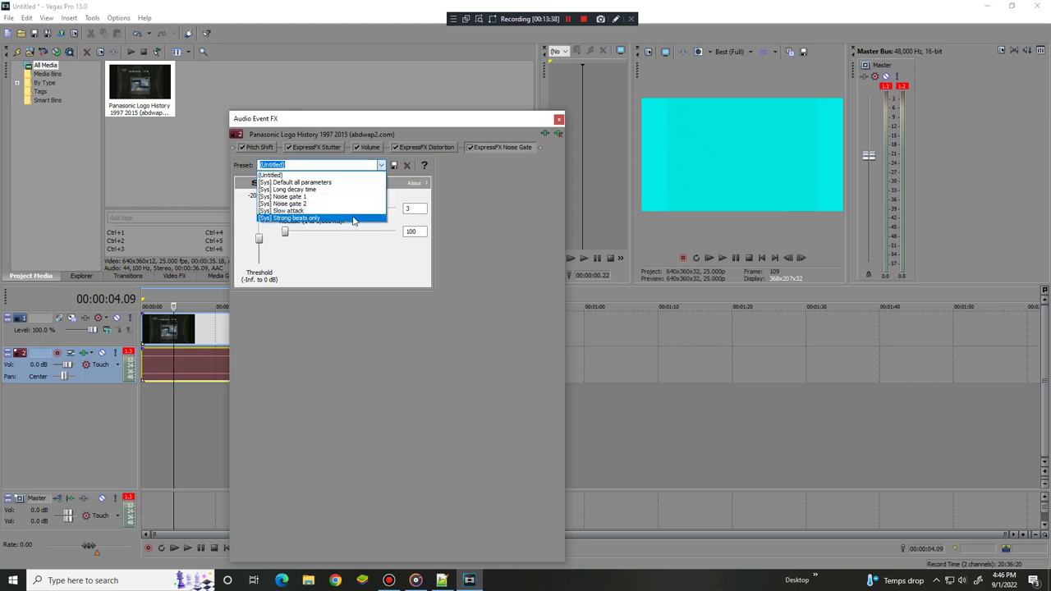
pyautogui.click(353, 219)
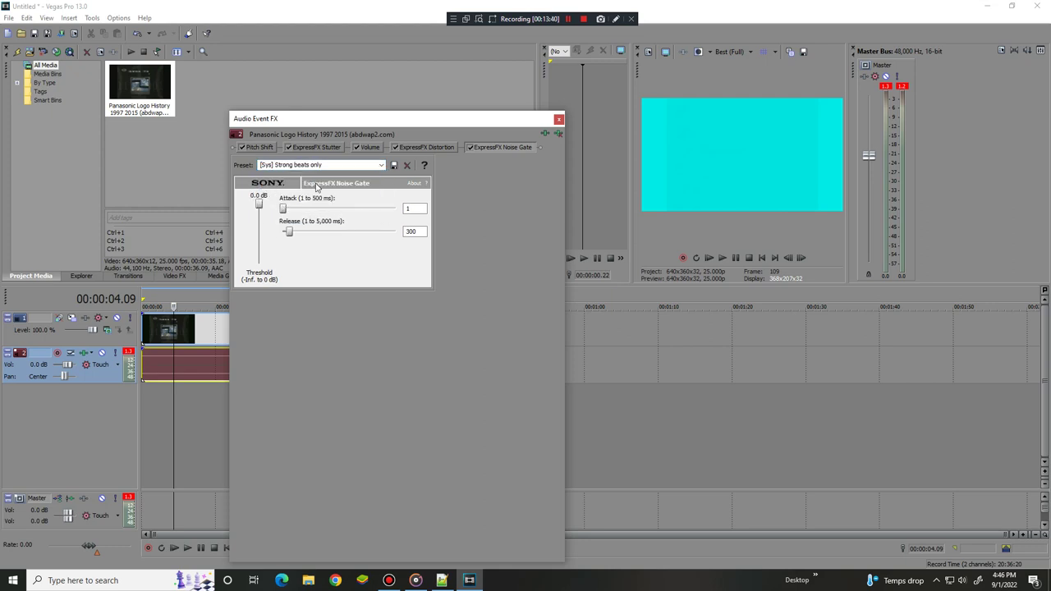
pyautogui.click(353, 165)
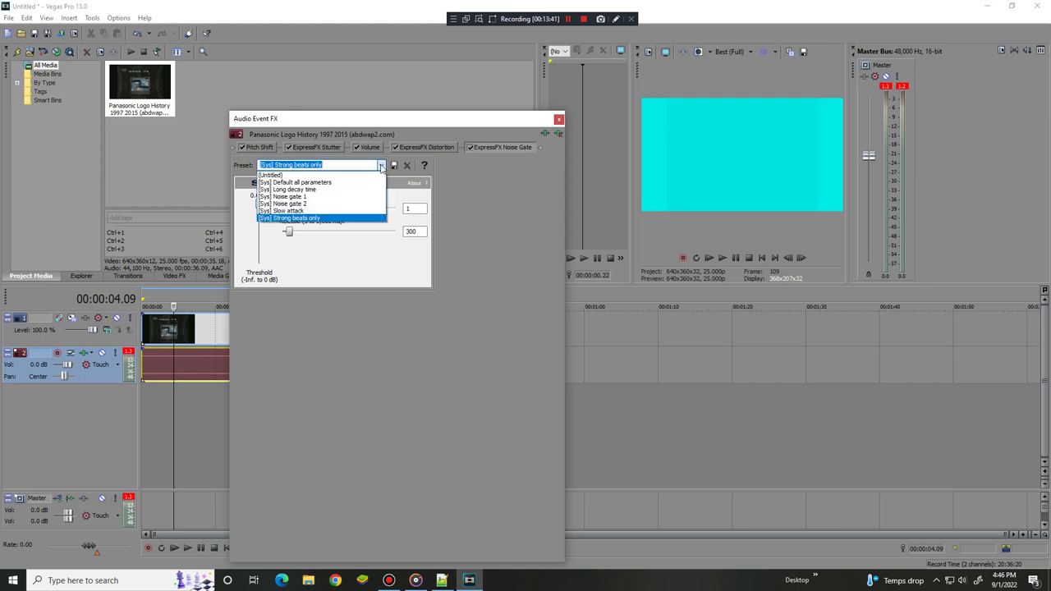
pyautogui.click(353, 210)
pyautogui.click(424, 147)
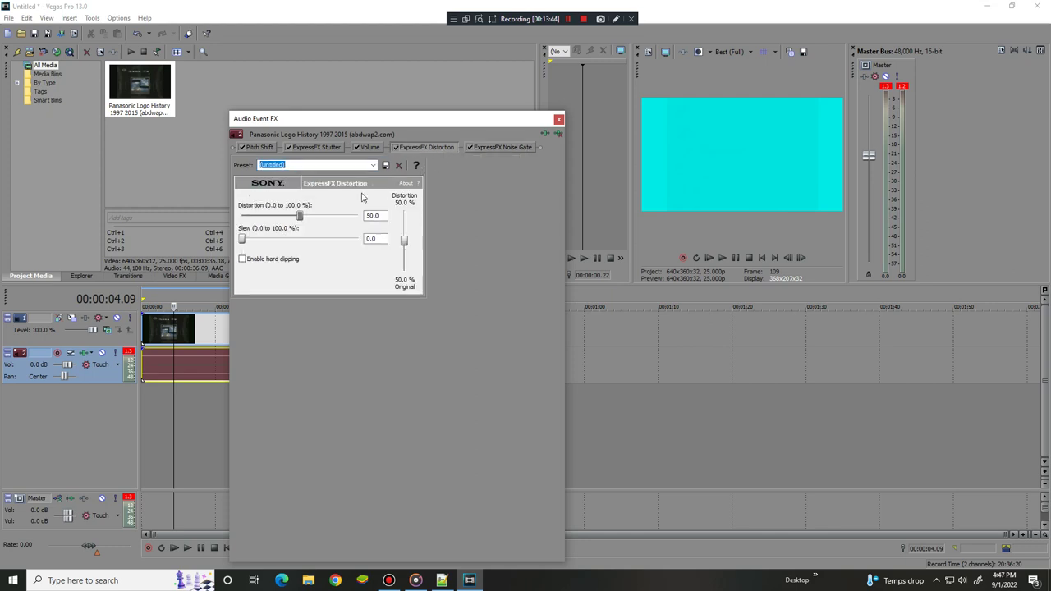
# Try ExpressFX Distortion presets (Default, Fuzz, Gristle), settling on [Sys] Mangle
pyautogui.click(372, 165)
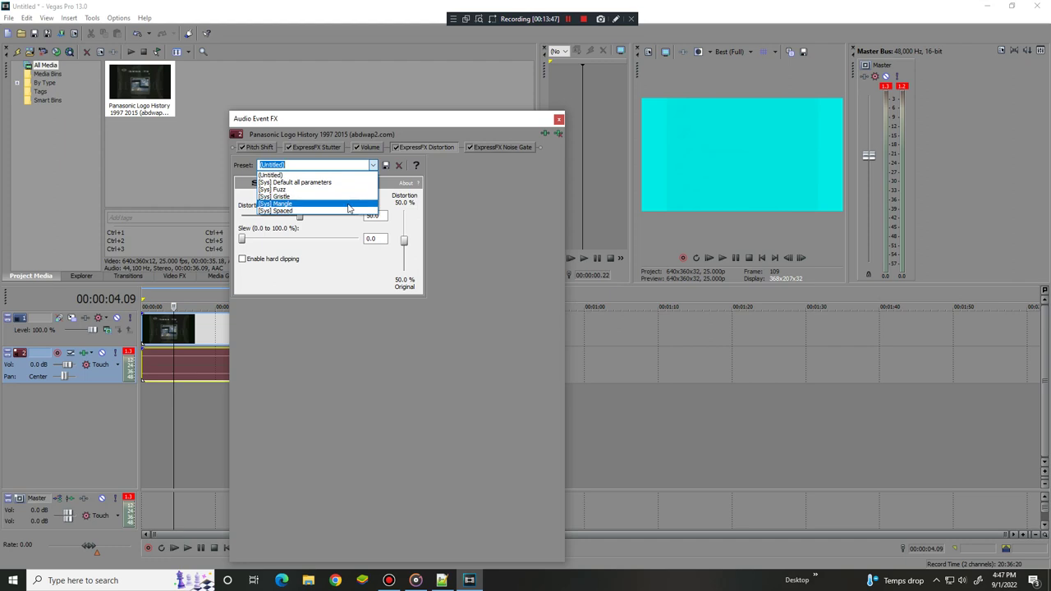
pyautogui.click(348, 204)
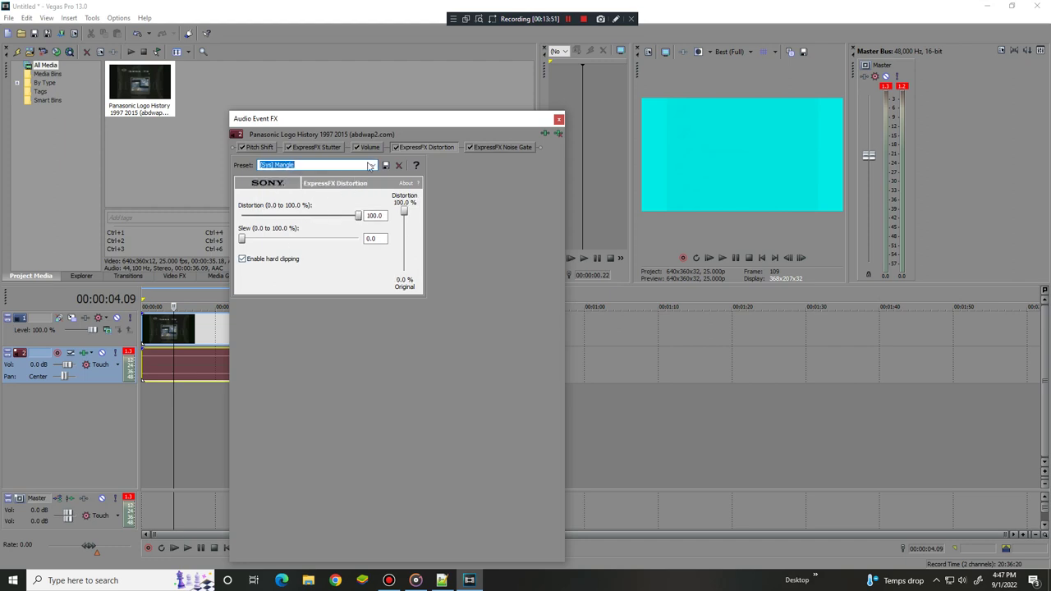
pyautogui.click(372, 165)
pyautogui.click(358, 192)
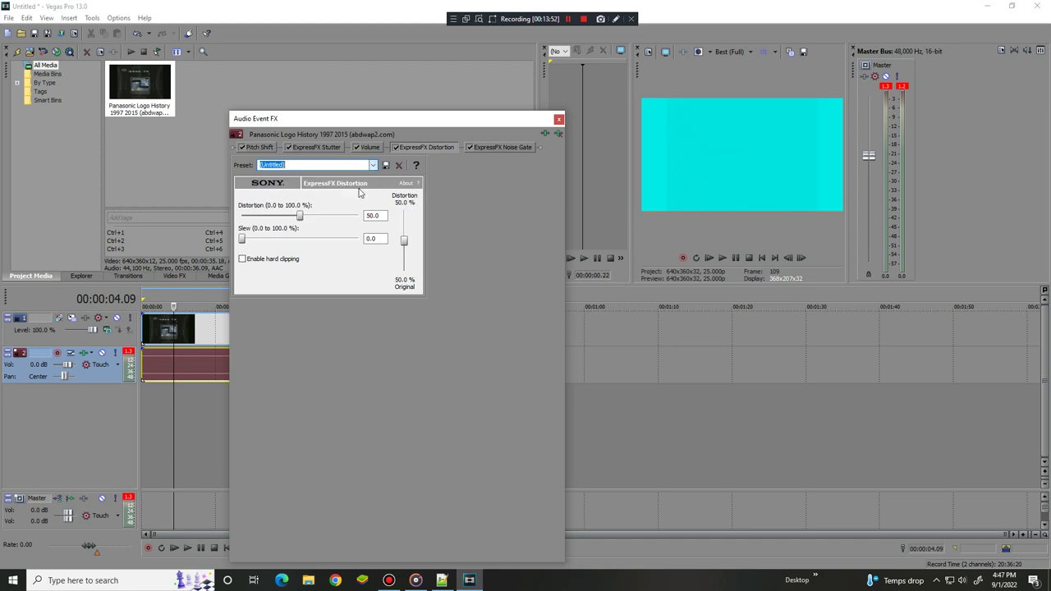
pyautogui.click(371, 165)
pyautogui.click(365, 184)
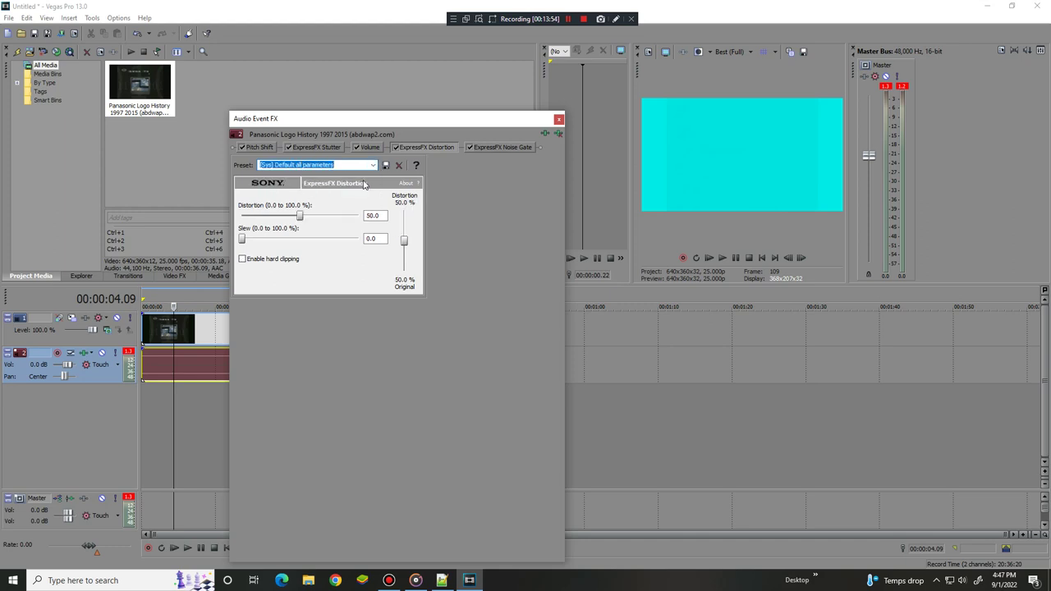
pyautogui.press('Down')
pyautogui.press('Down')
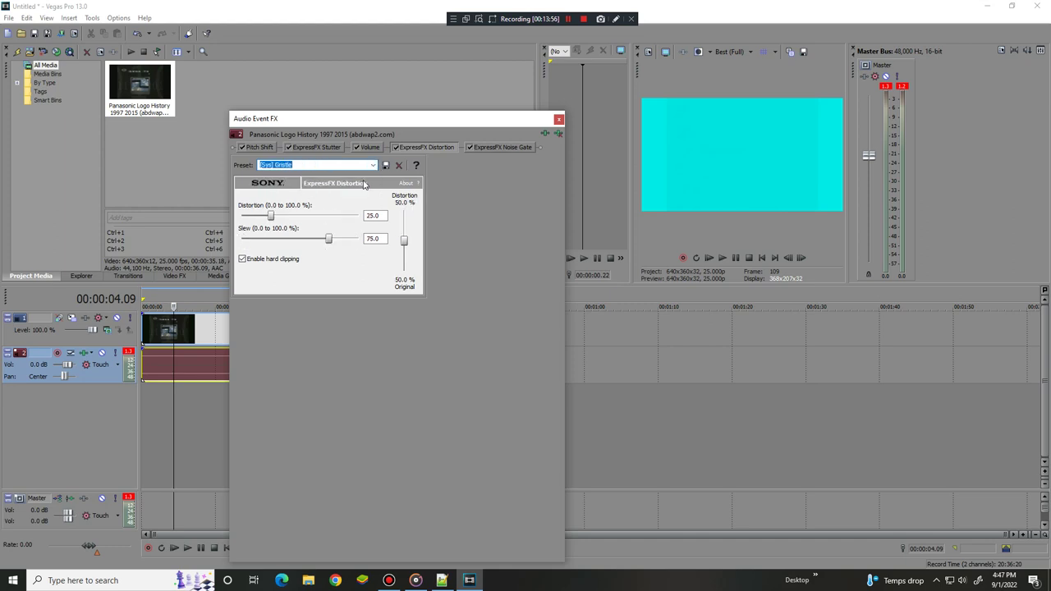
pyautogui.press('Down')
pyautogui.press('Down')
pyautogui.press('Down')
pyautogui.press('Down')
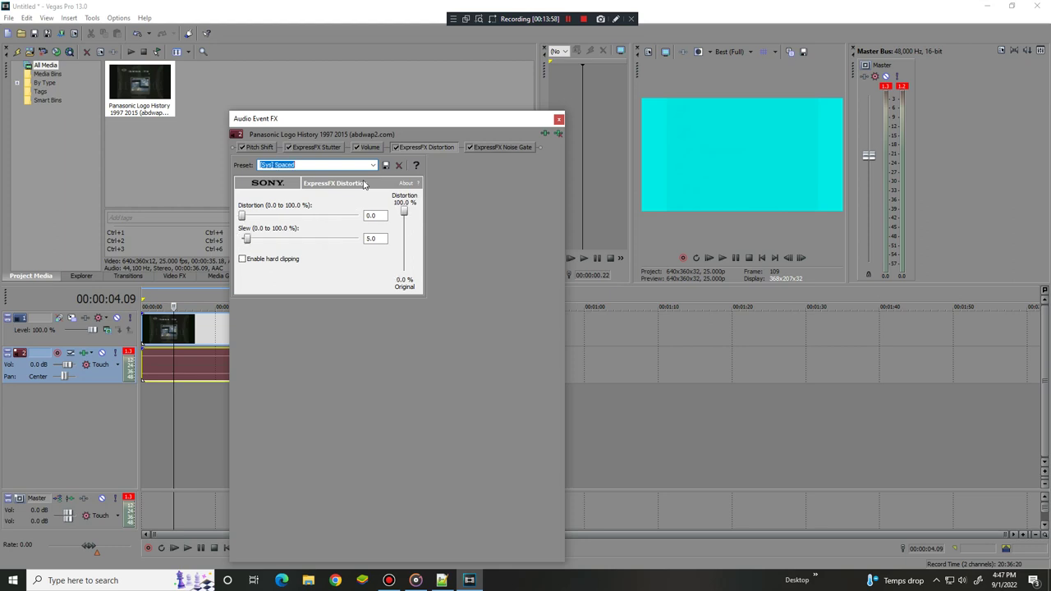
pyautogui.press('Up')
pyautogui.press('Up')
pyautogui.press('Up')
pyautogui.press('Up')
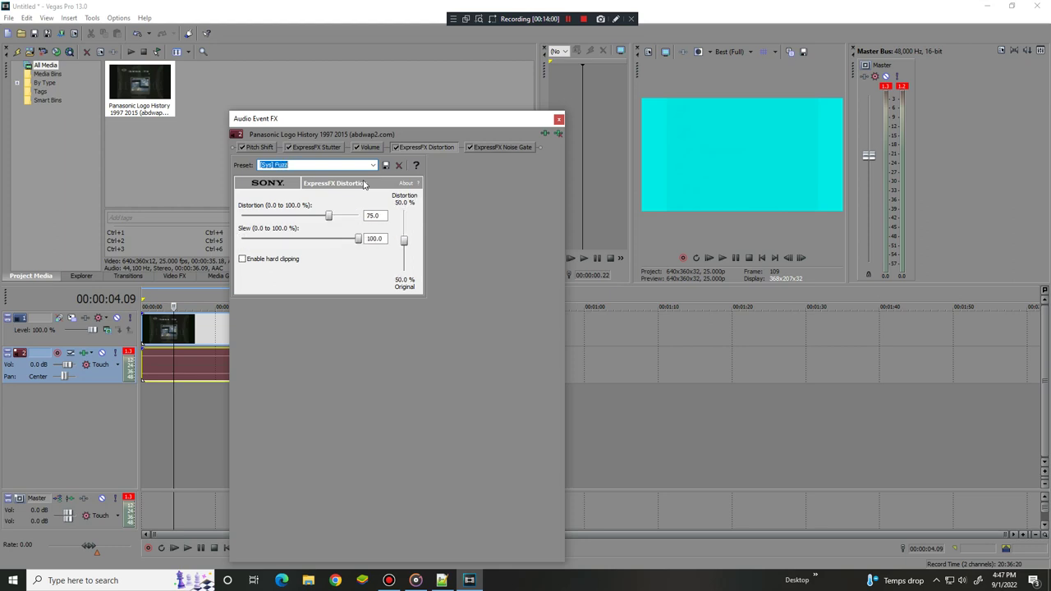
# Add ExpressFX Equalization and a second ExpressFX Distortion at its default 50.0% to the chain
pyautogui.click(543, 134)
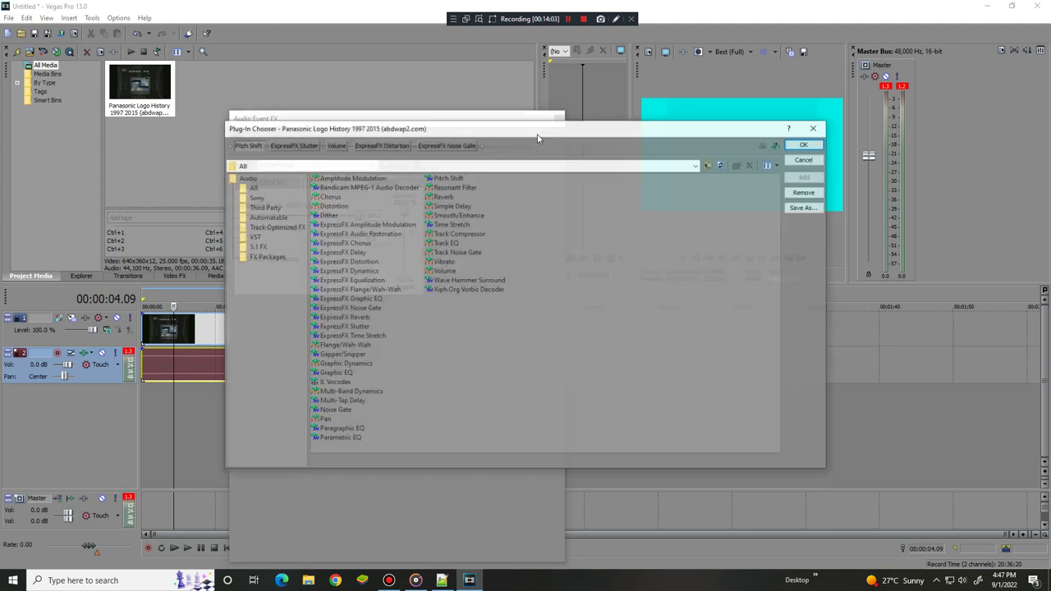
pyautogui.doubleClick(358, 280)
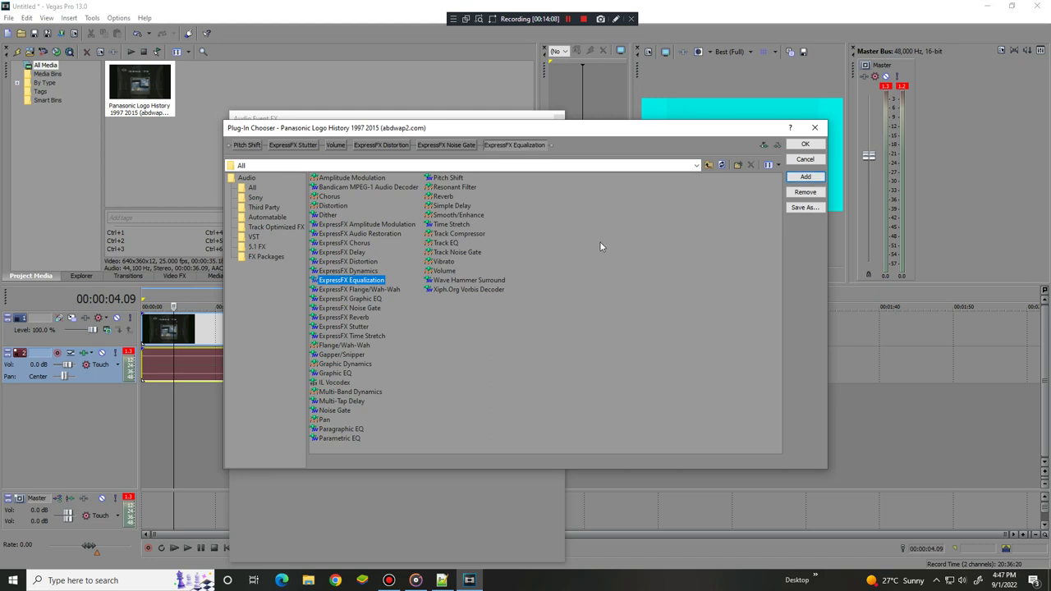
pyautogui.doubleClick(369, 261)
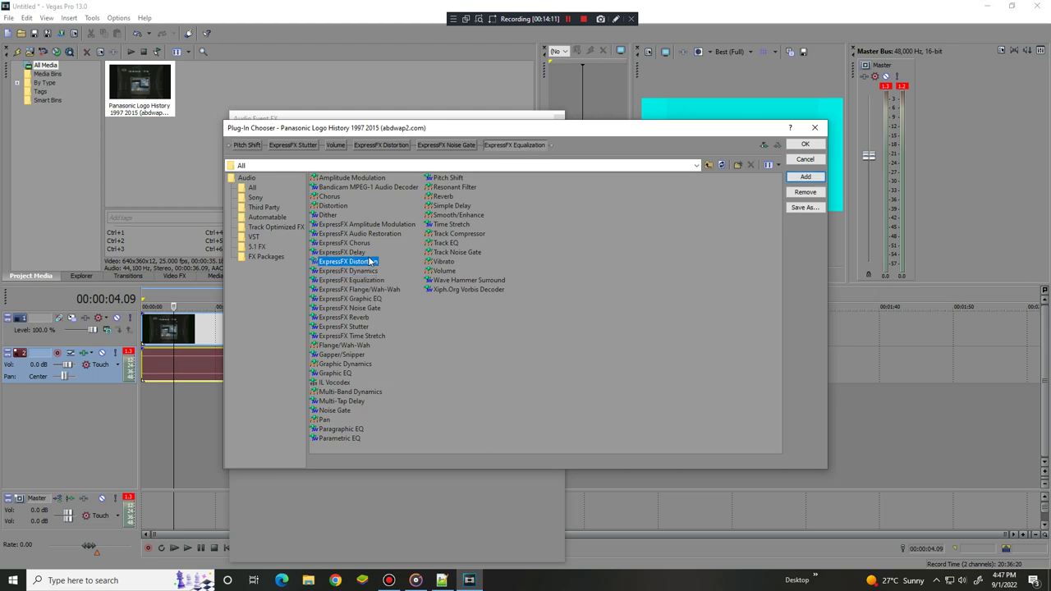
pyautogui.click(805, 145)
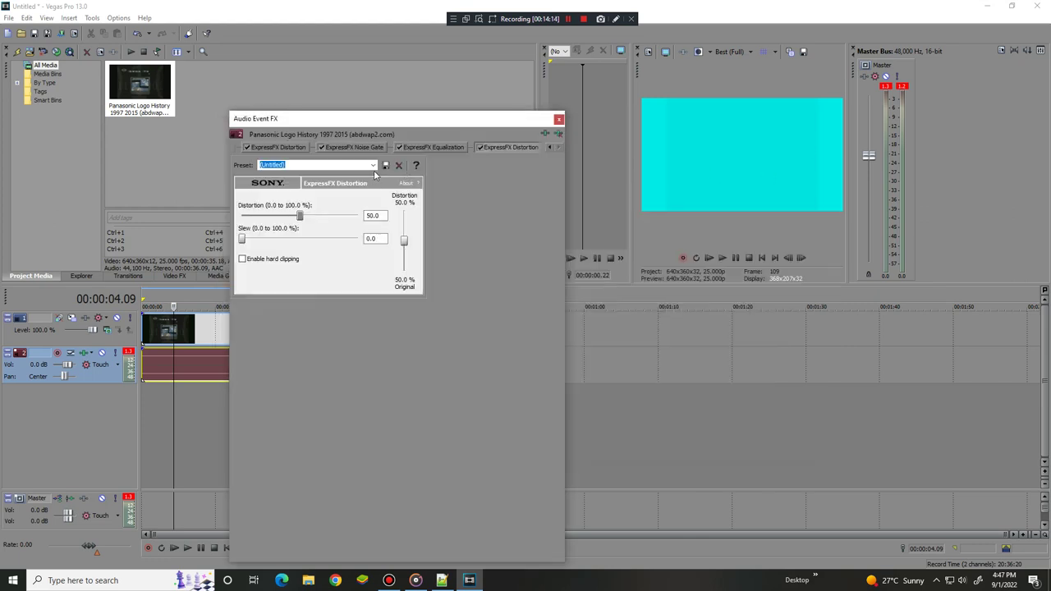
pyautogui.click(373, 165)
# Give the last Distortion the Gristle preset and the first Mangle, then close Audio Event FX
pyautogui.click(296, 201)
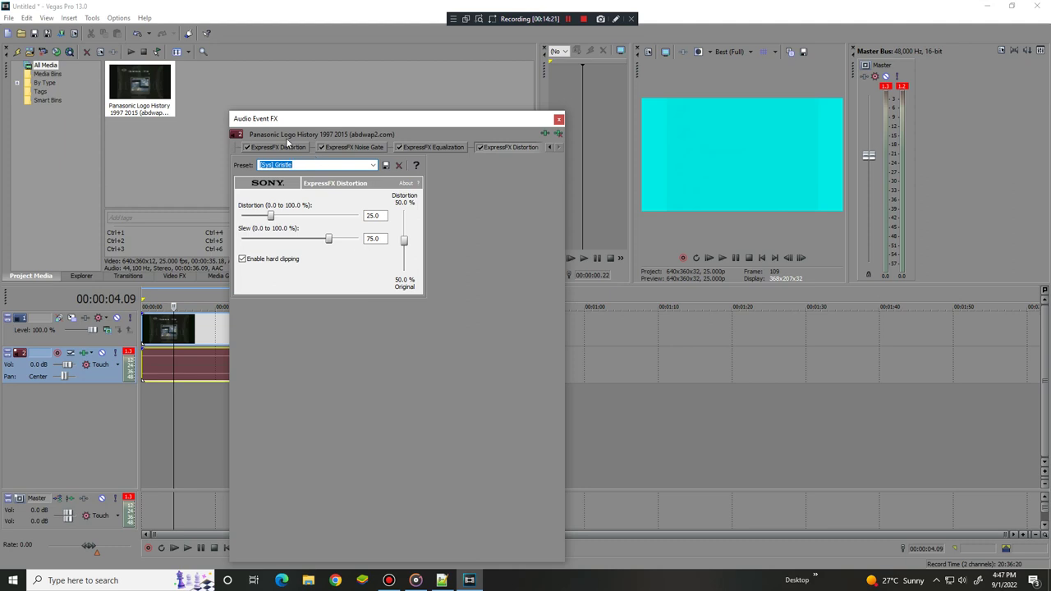
pyautogui.click(289, 146)
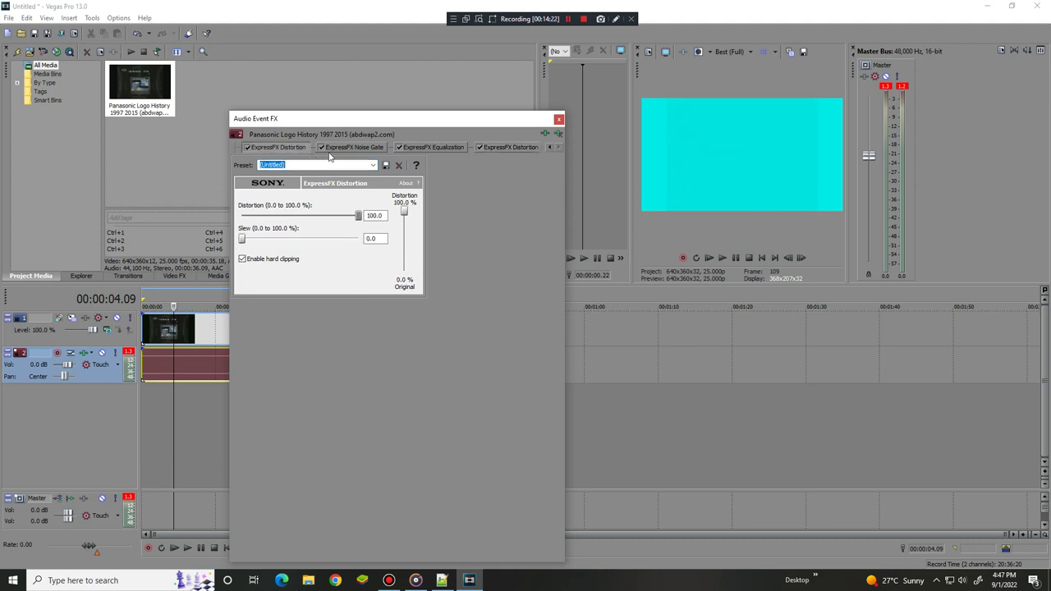
pyautogui.click(372, 165)
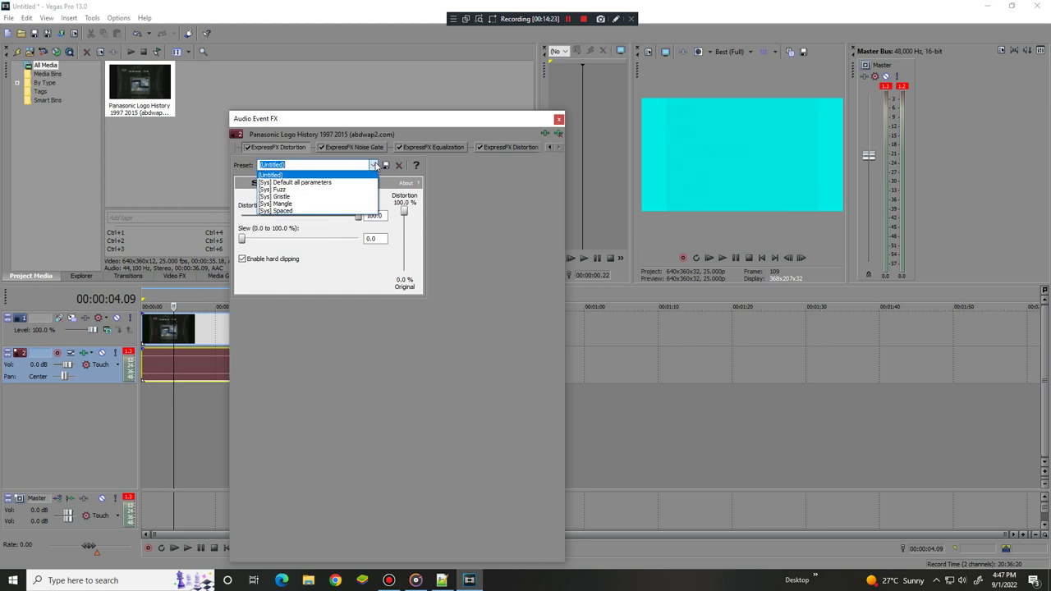
pyautogui.click(331, 203)
pyautogui.click(550, 147)
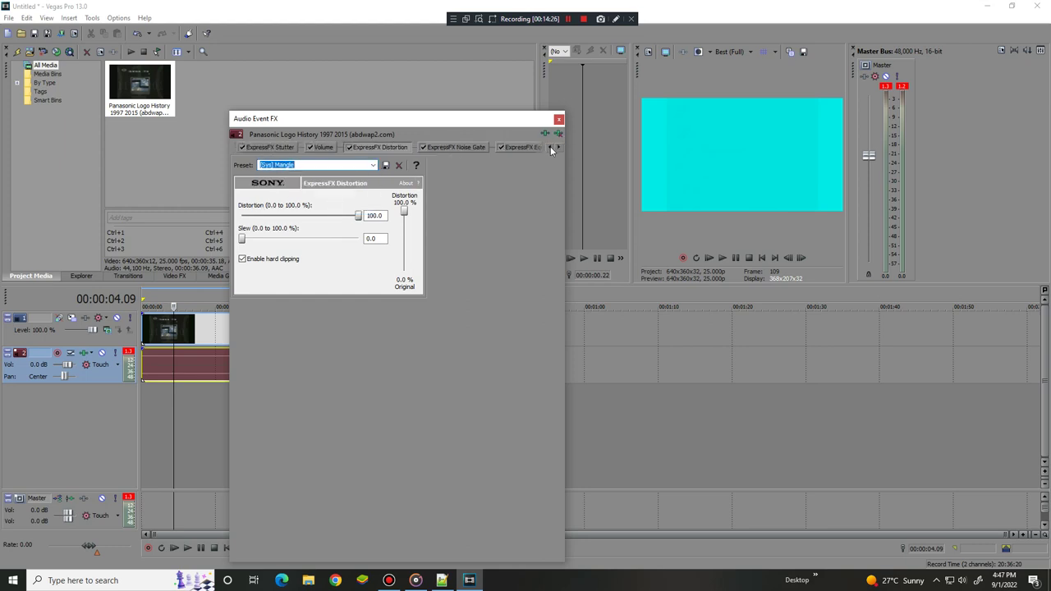
pyautogui.click(559, 147)
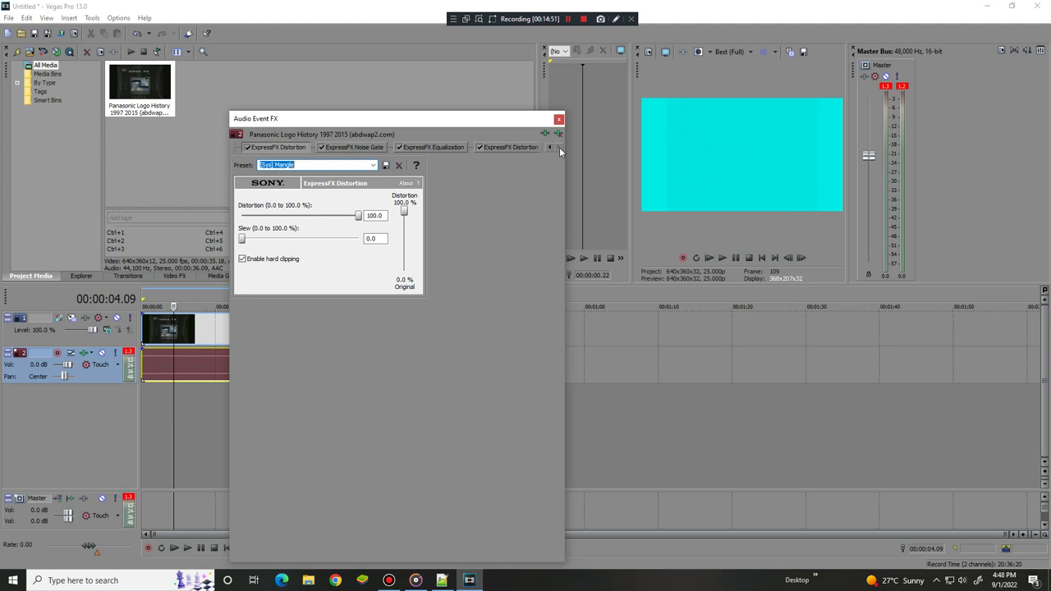
pyautogui.click(559, 120)
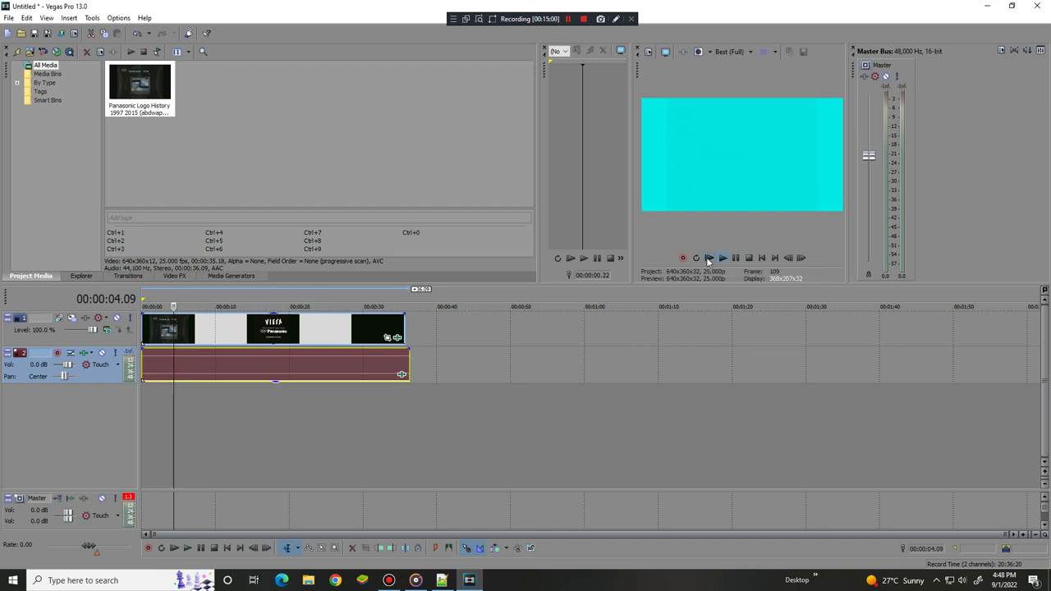
# Preview the clip through the Power in Digital tagline, then reopen its audio Event FX
pyautogui.click(722, 258)
pyautogui.click(735, 258)
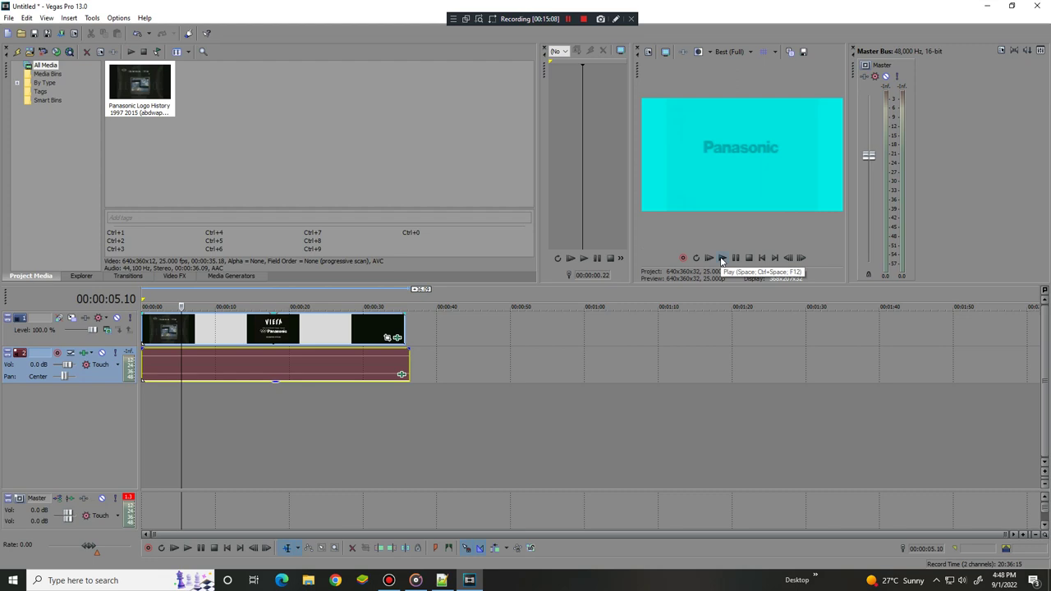
pyautogui.click(722, 259)
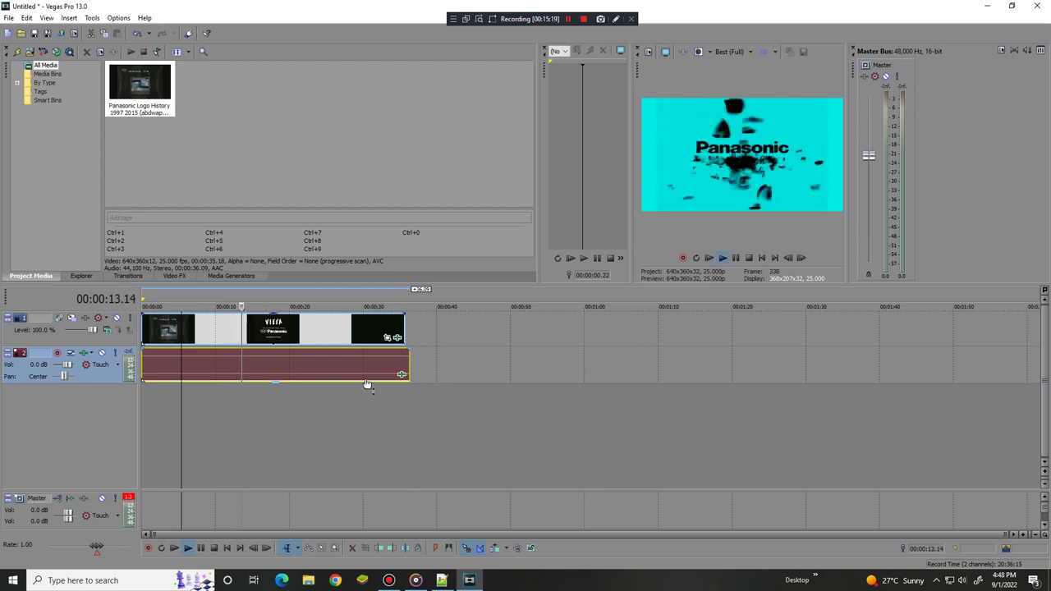
pyautogui.press('space')
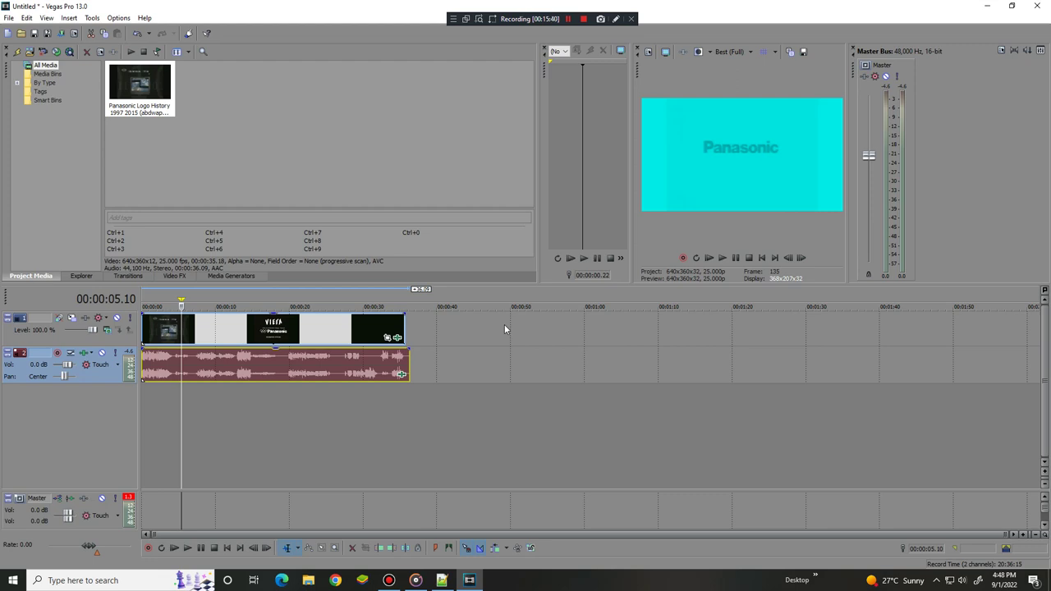
pyautogui.click(735, 260)
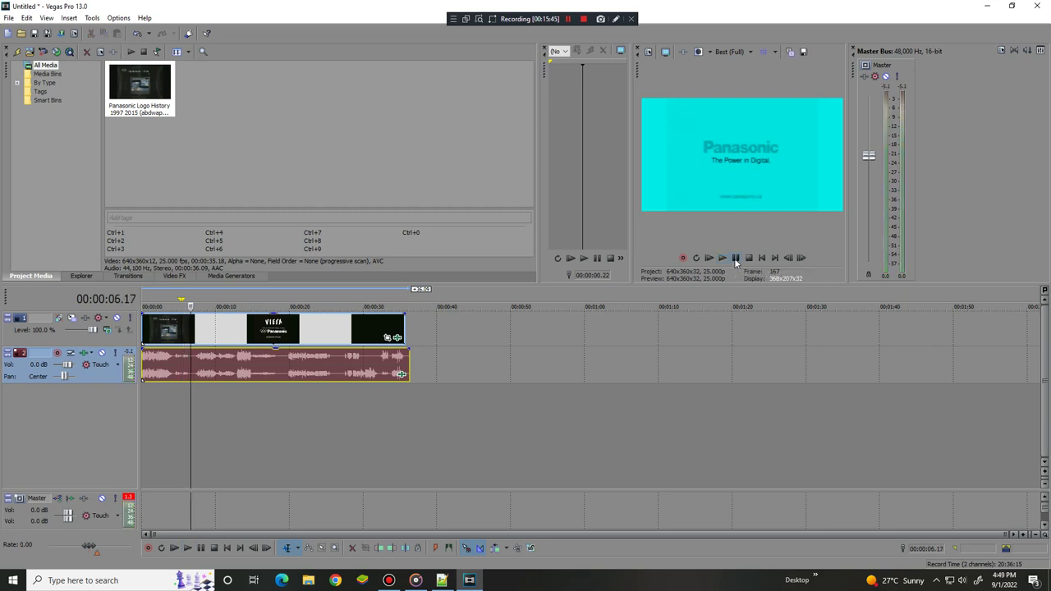
pyautogui.click(403, 376)
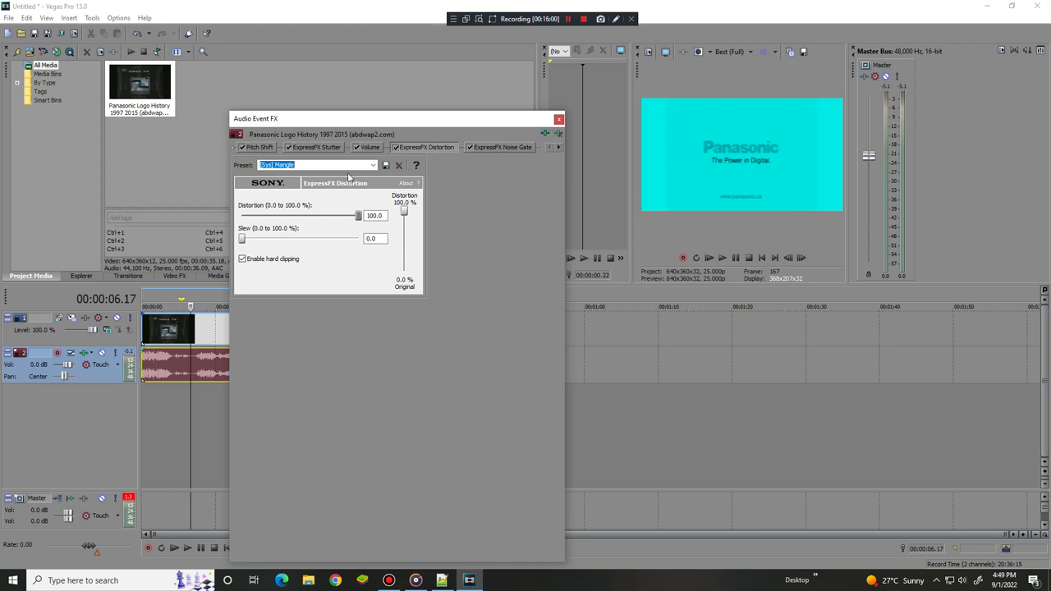
# Open the Panasonic clip's Video Event FX, with only Gradient Map, and its Plug-In Chooser
pyautogui.click(147, 337)
pyautogui.moveTo(389, 124); pyautogui.dragTo(710, 120)
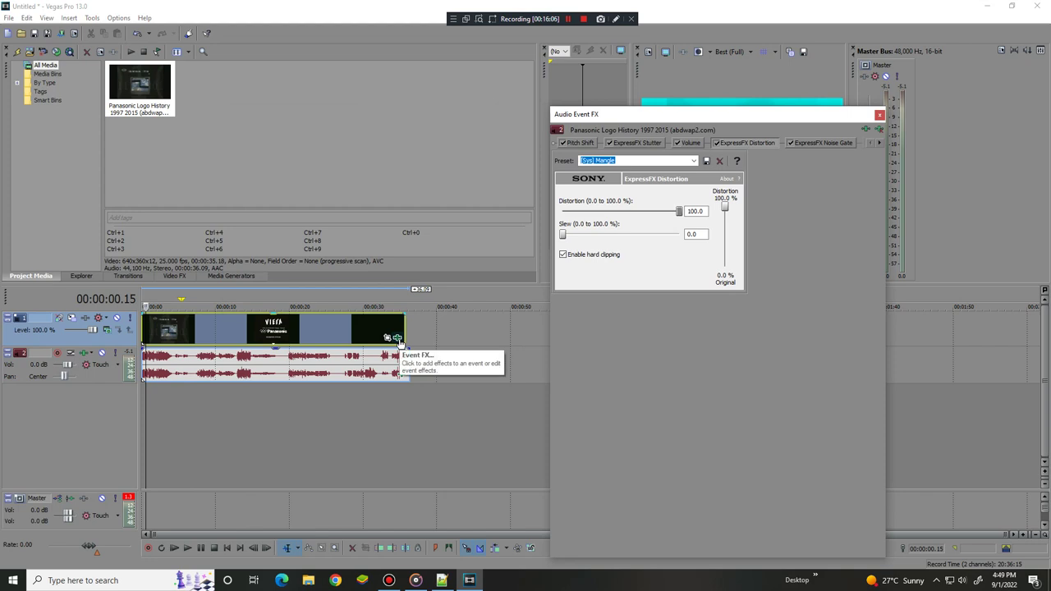
pyautogui.click(397, 338)
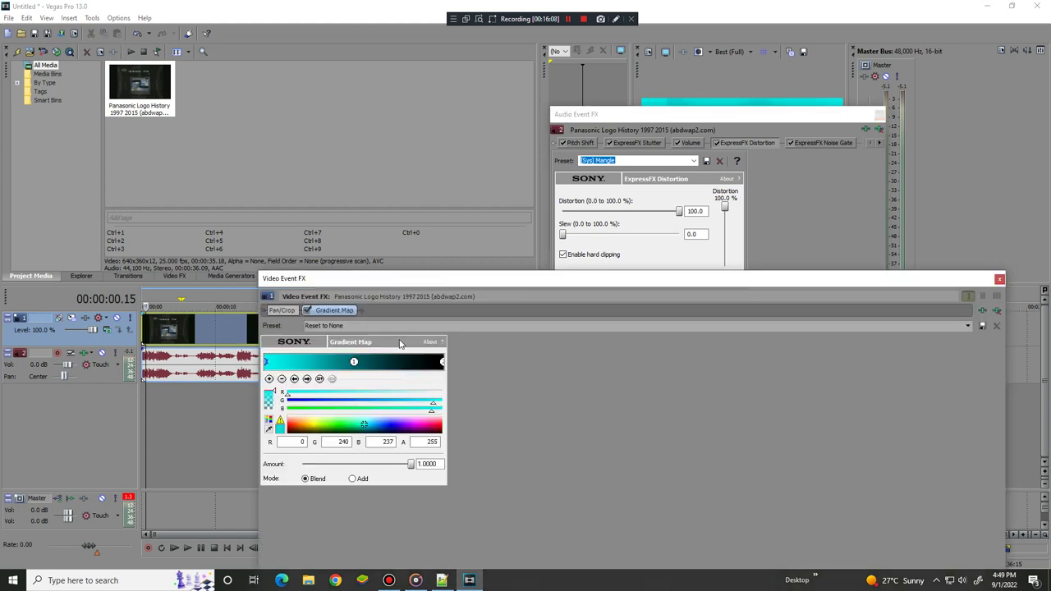
pyautogui.moveTo(386, 279); pyautogui.dragTo(155, 93)
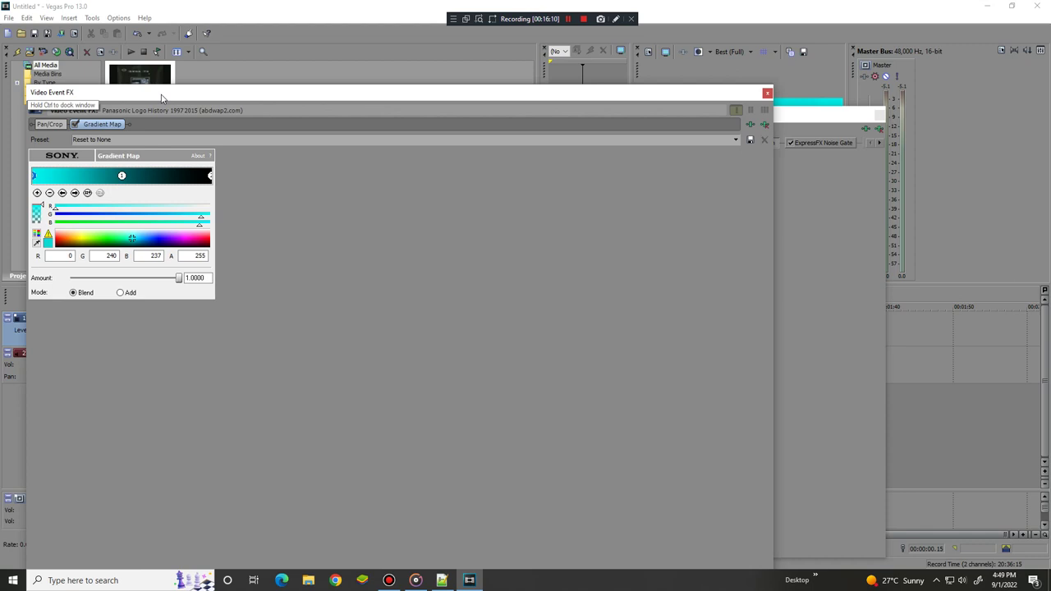
pyautogui.click(750, 124)
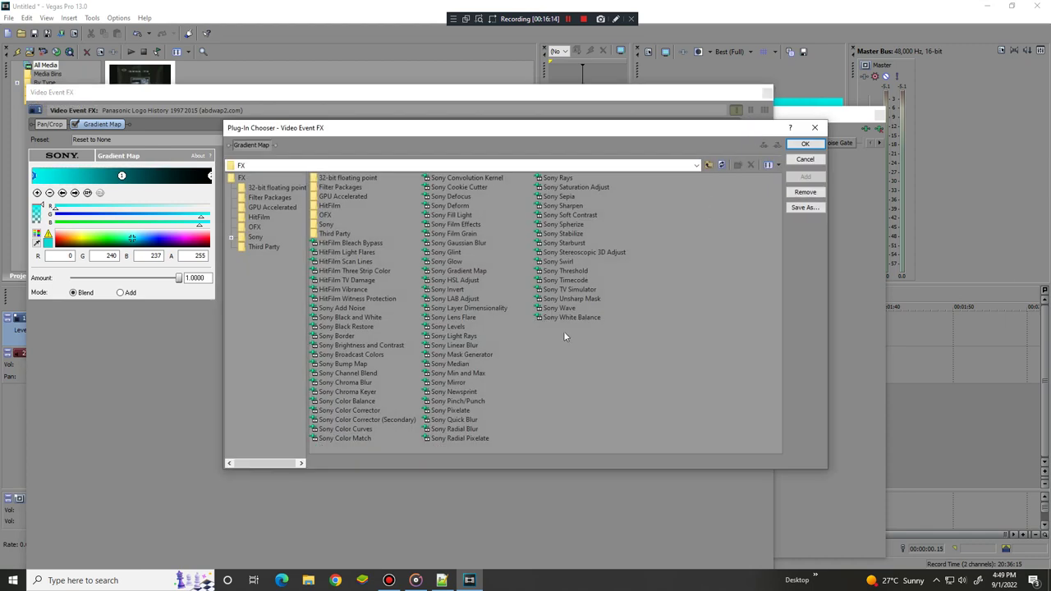
# Add Sony TV Simulator with Detail zoom 4, Aperture grill, Interlacing and Scan phasing 1, Vertical sync 0
pyautogui.doubleClick(569, 290)
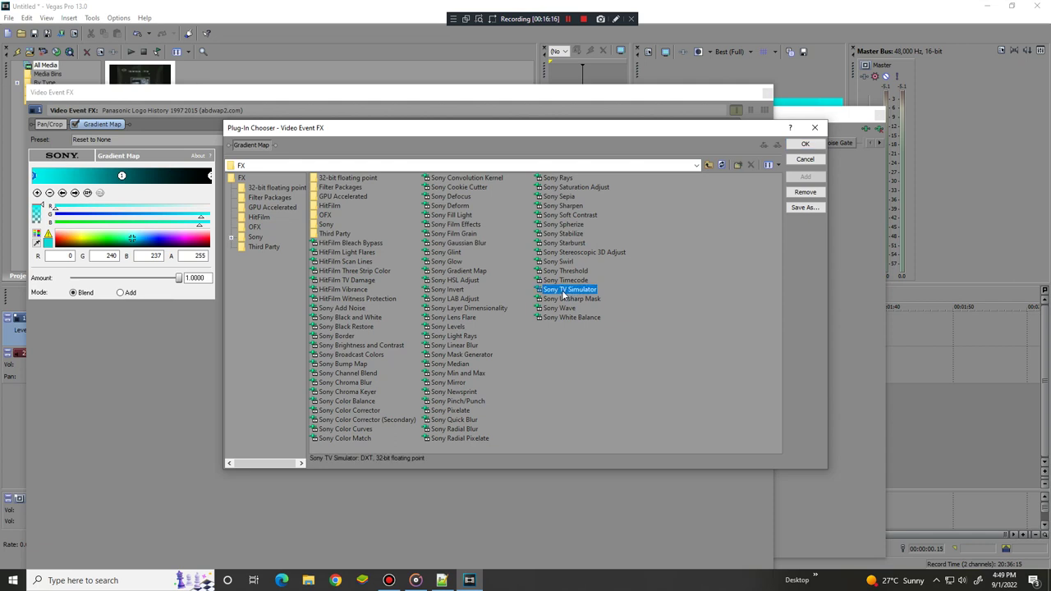
pyautogui.click(796, 145)
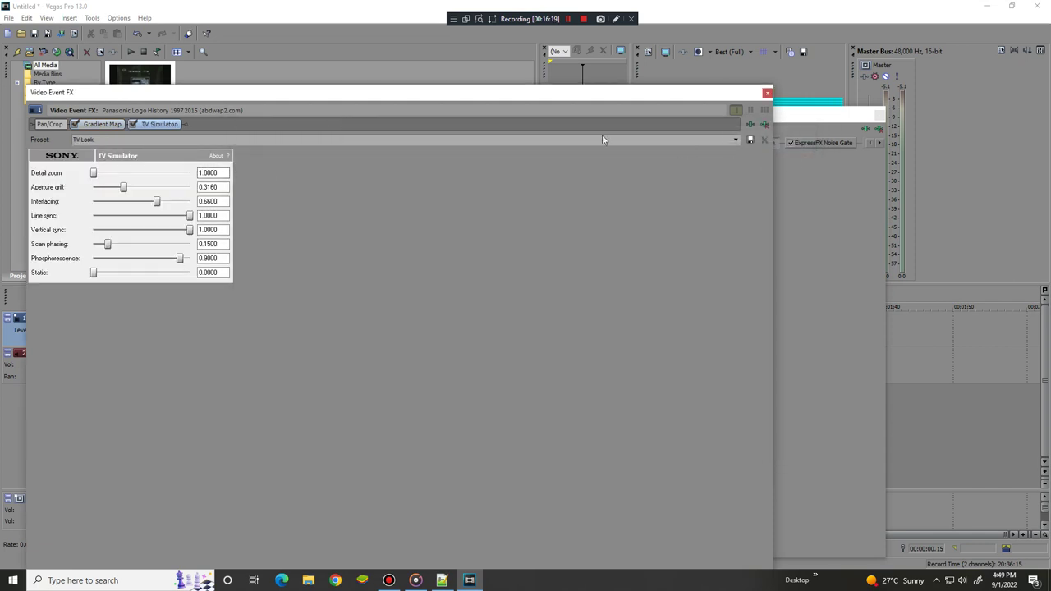
pyautogui.moveTo(94, 172); pyautogui.dragTo(194, 174)
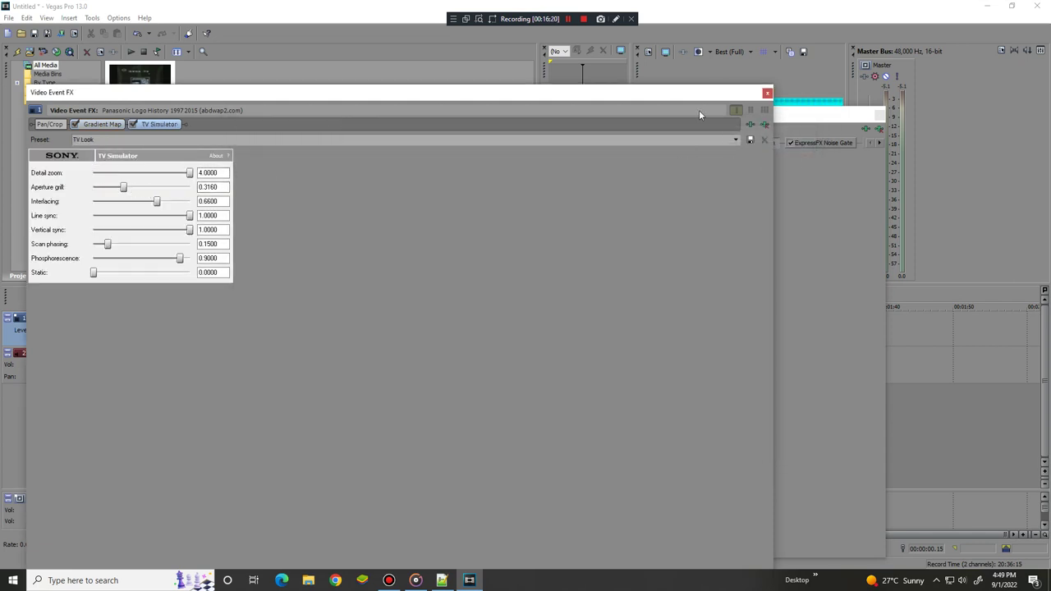
pyautogui.moveTo(551, 95); pyautogui.dragTo(744, 290)
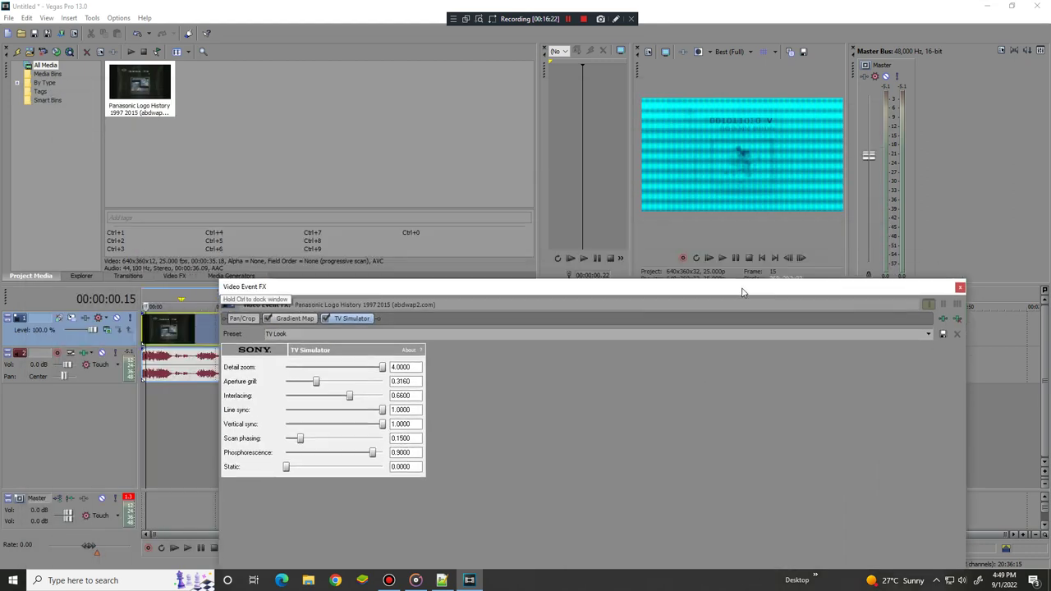
pyautogui.moveTo(316, 382); pyautogui.dragTo(428, 386)
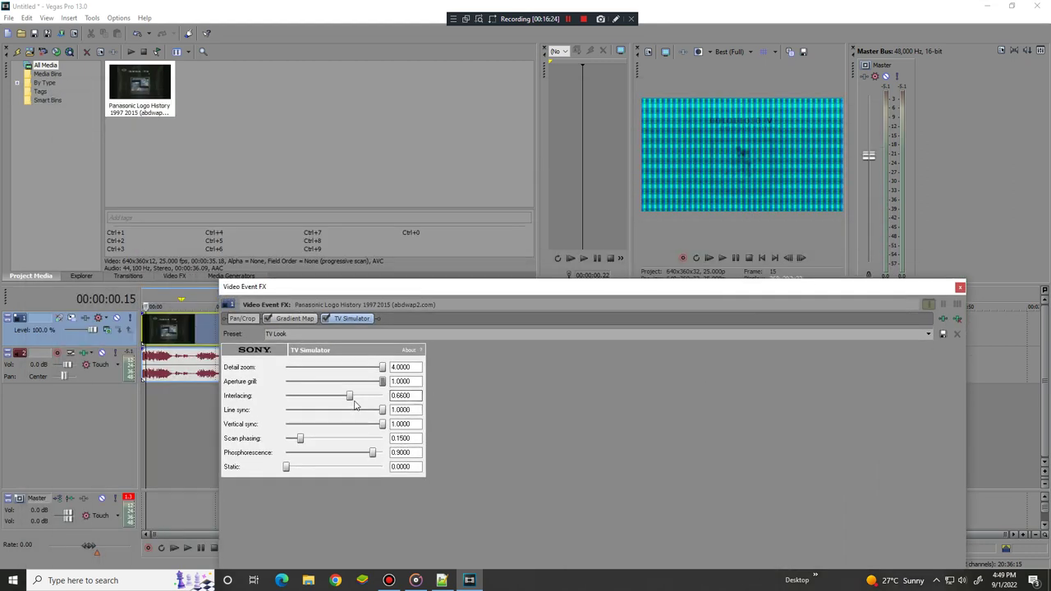
pyautogui.moveTo(349, 398); pyautogui.dragTo(386, 398)
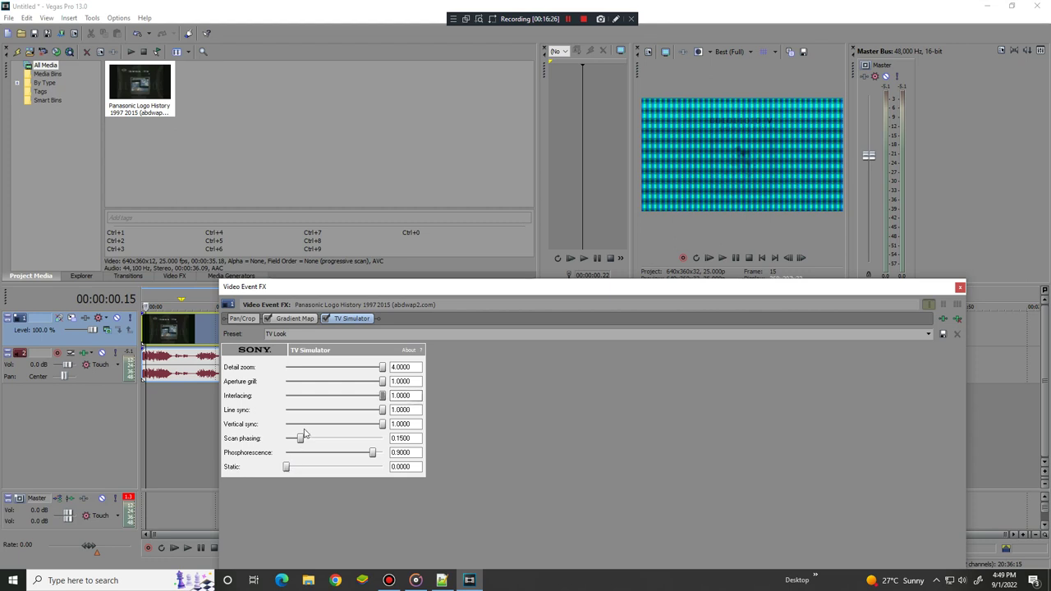
pyautogui.moveTo(301, 439); pyautogui.dragTo(477, 442)
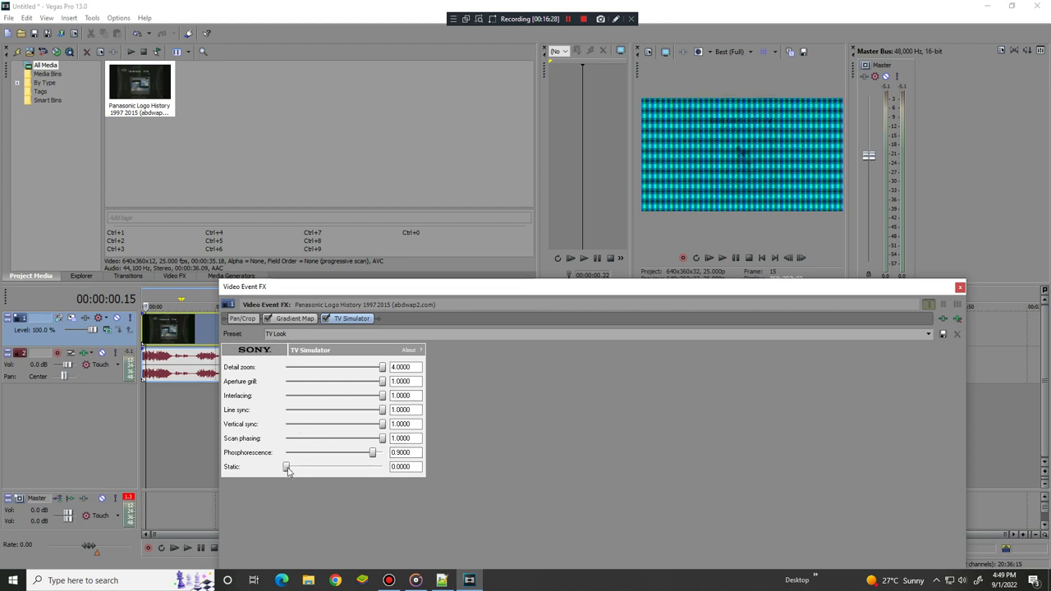
pyautogui.moveTo(382, 424); pyautogui.dragTo(545, 423)
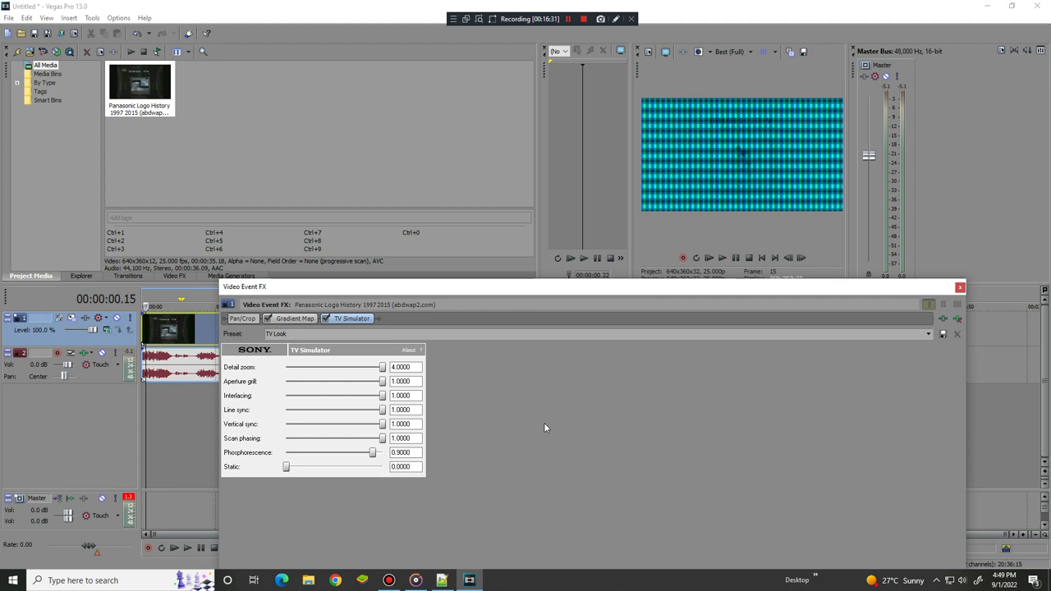
# Apply the TV Simulator bAD FORMAT preset, with Line sync and Vertical sync at 0.0000
pyautogui.click(929, 333)
pyautogui.click(454, 365)
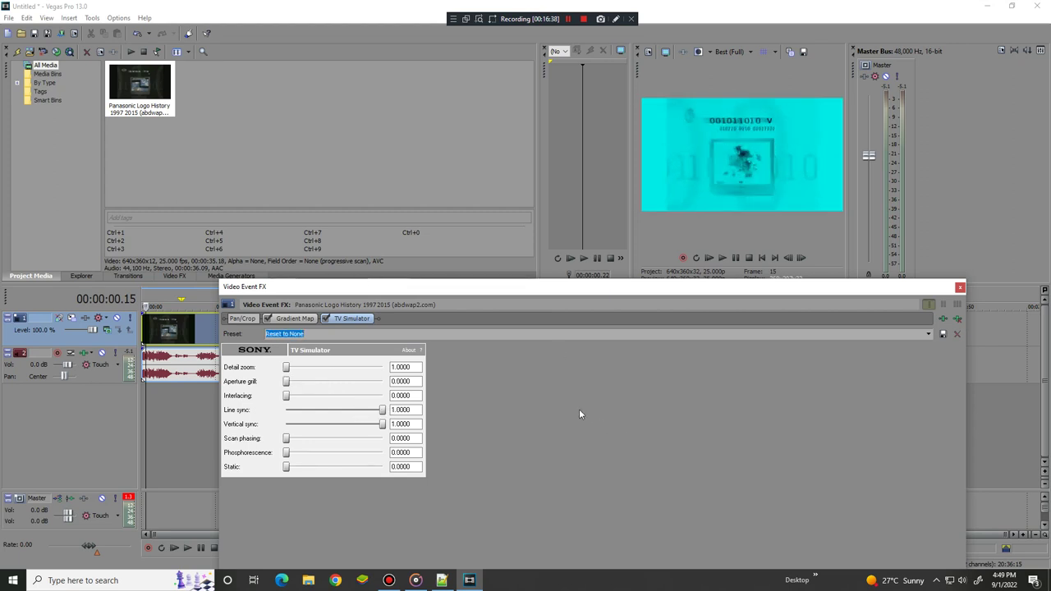
pyautogui.moveTo(358, 411); pyautogui.dragTo(201, 405)
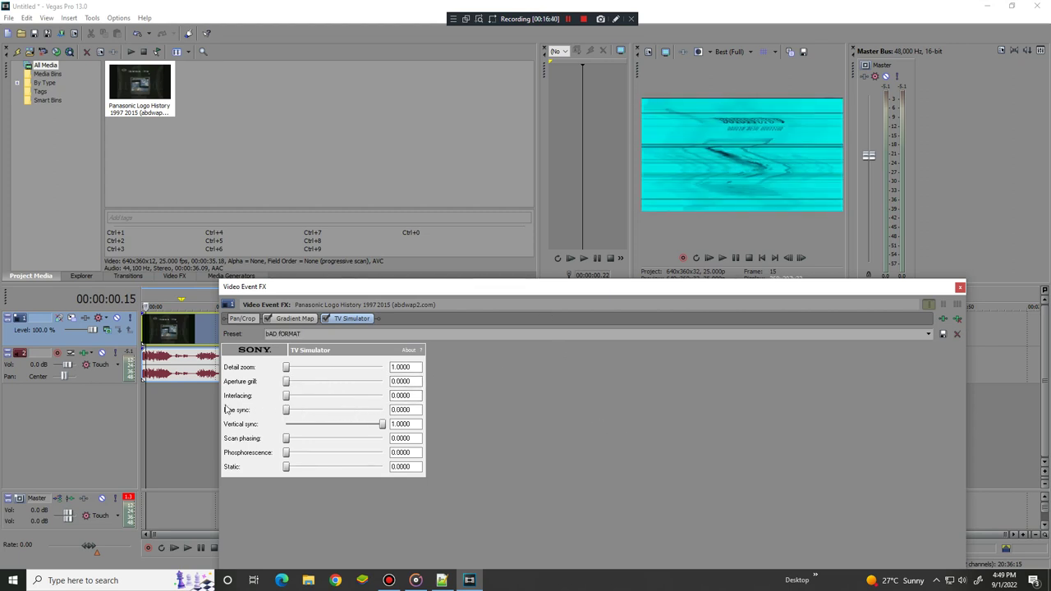
pyautogui.moveTo(382, 424); pyautogui.dragTo(286, 424)
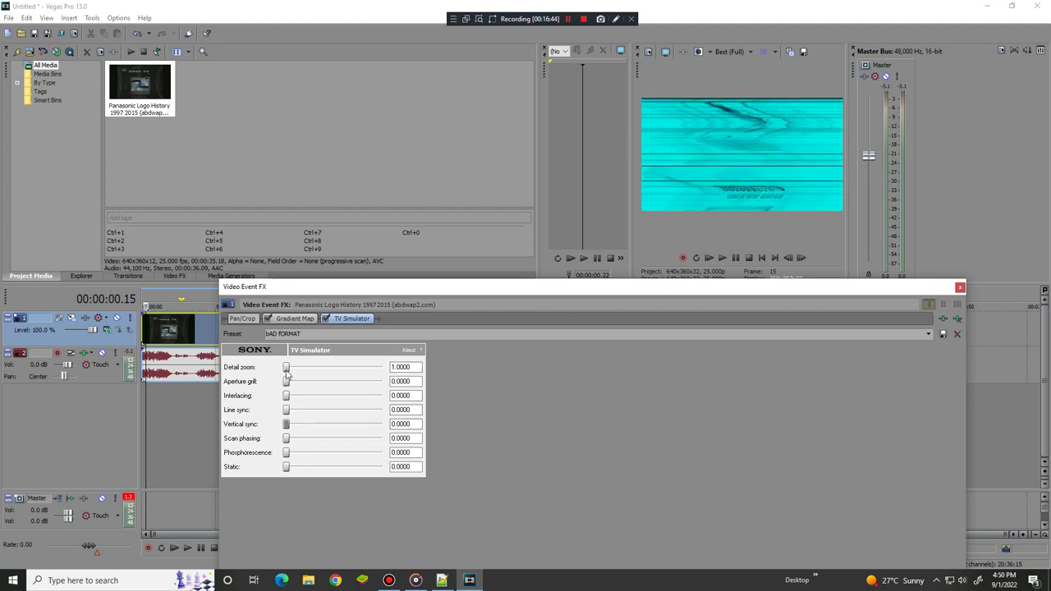
# Set Detail zoom to 3.3860 and Static to full, then move the video FX window aside
pyautogui.moveTo(285, 368); pyautogui.dragTo(463, 373)
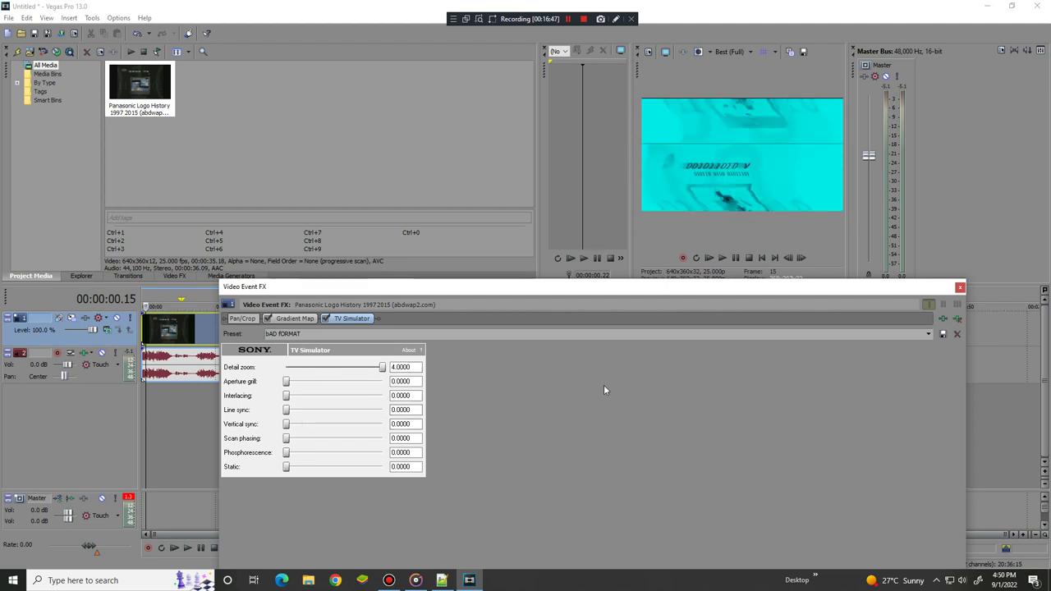
pyautogui.moveTo(382, 367); pyautogui.dragTo(361, 367)
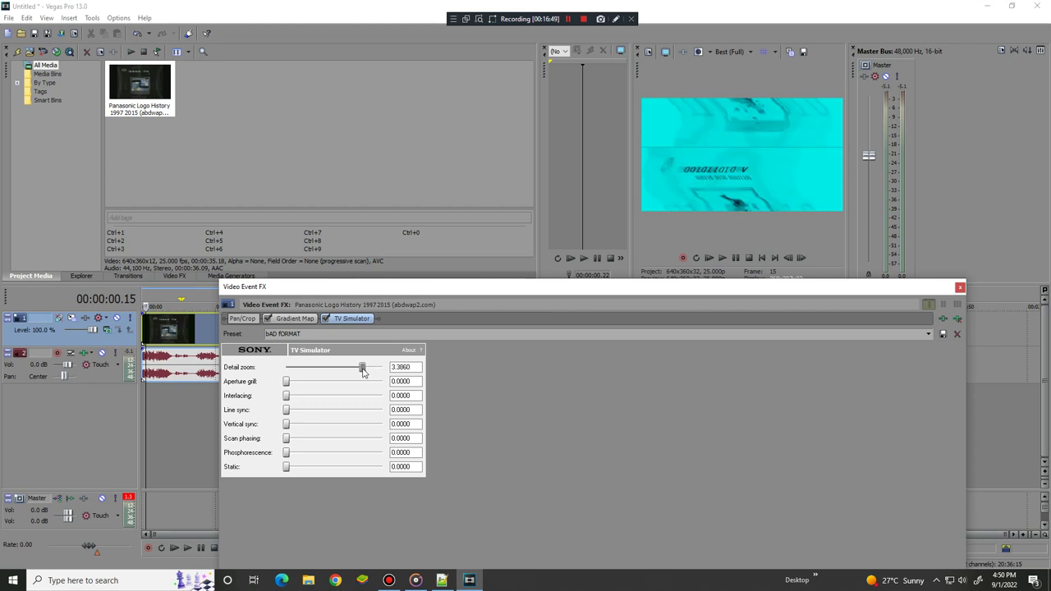
pyautogui.moveTo(337, 453); pyautogui.dragTo(706, 280)
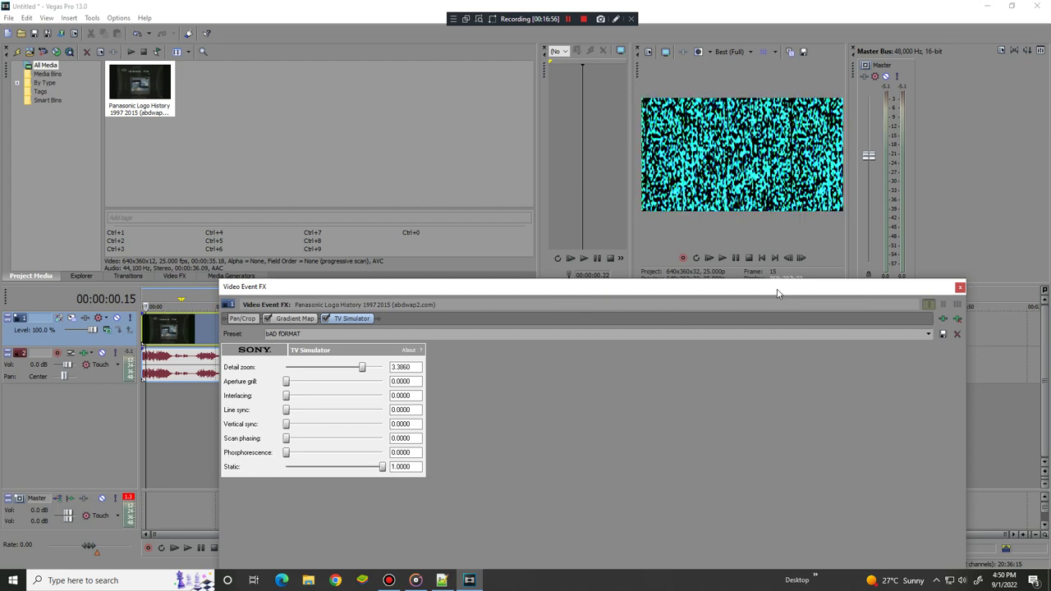
pyautogui.moveTo(779, 293); pyautogui.dragTo(544, 51)
# Add Volume and Vibrato to the audio chain, using Vibrato 1 and boosting Volume to 6.021 dB
pyautogui.click(603, 74)
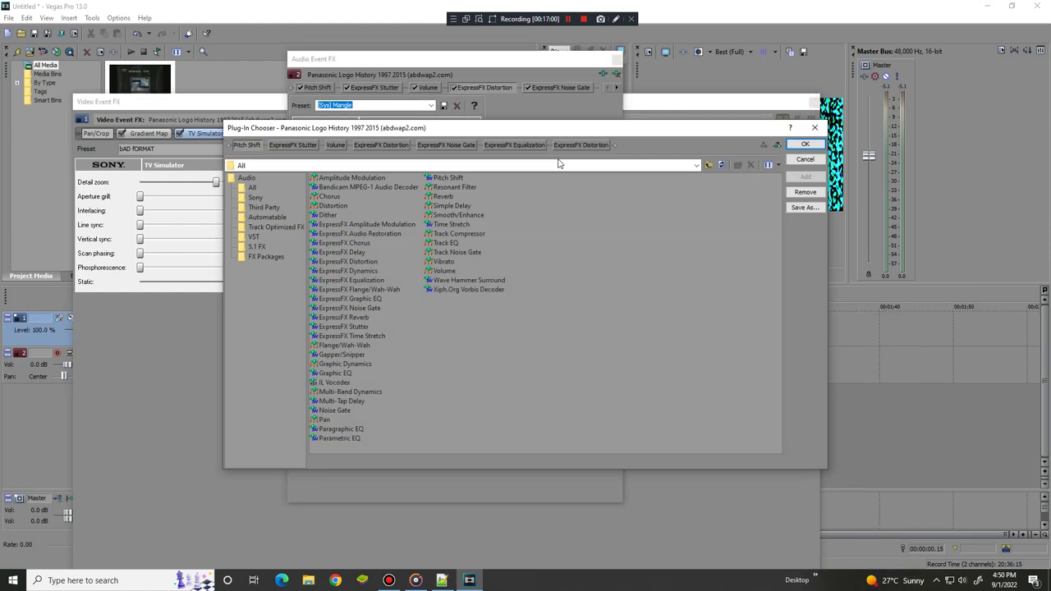
pyautogui.doubleClick(443, 271)
pyautogui.doubleClick(443, 262)
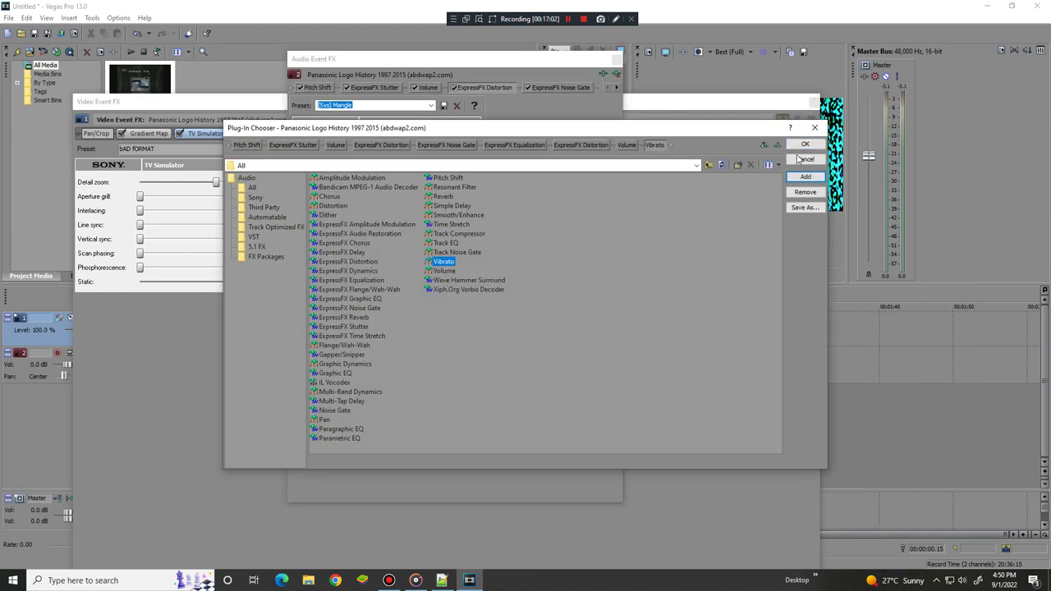
pyautogui.click(805, 144)
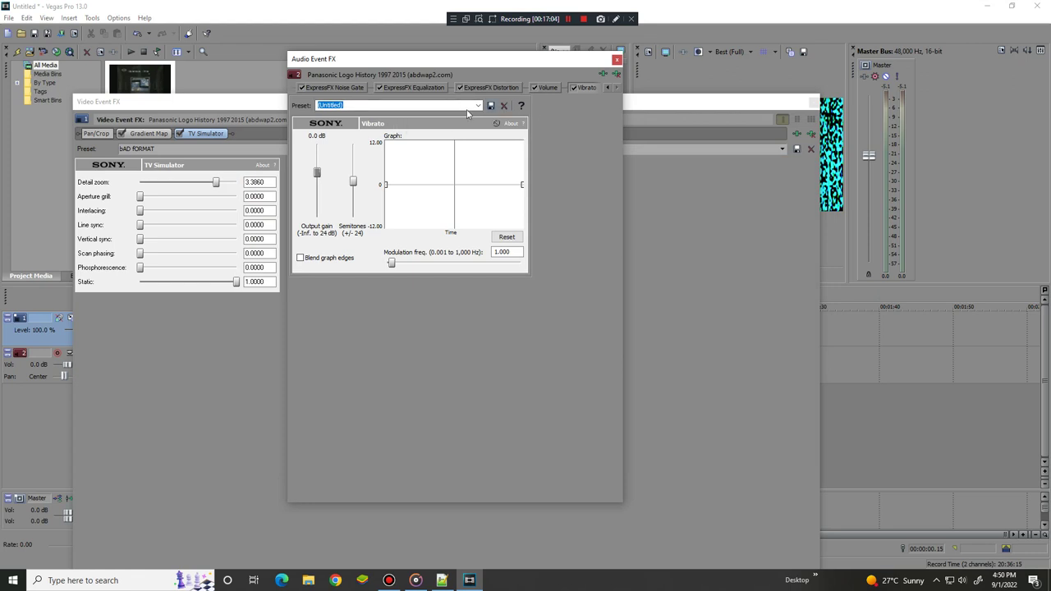
pyautogui.click(475, 106)
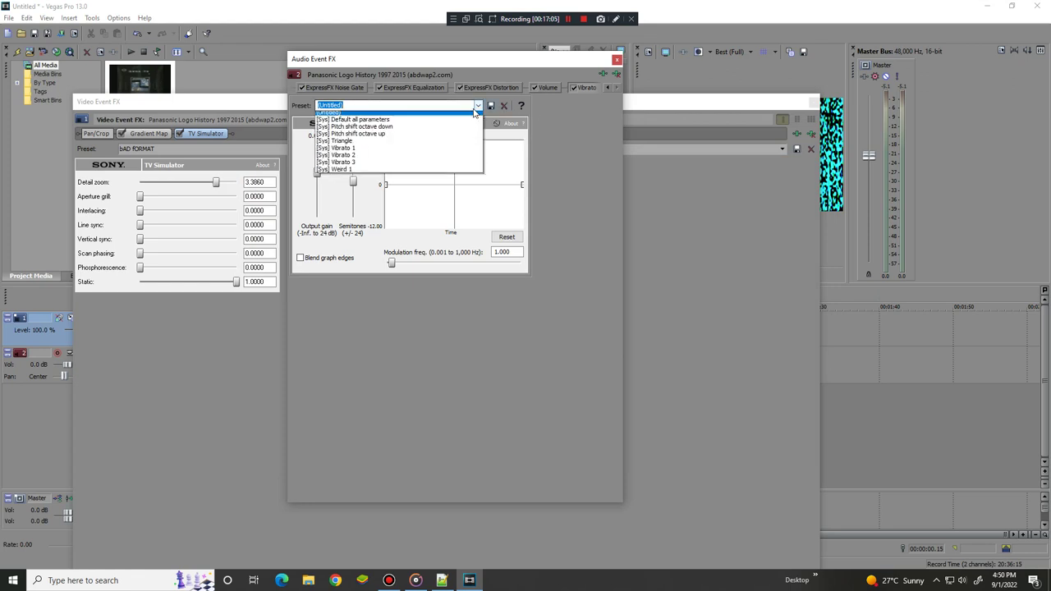
pyautogui.click(394, 151)
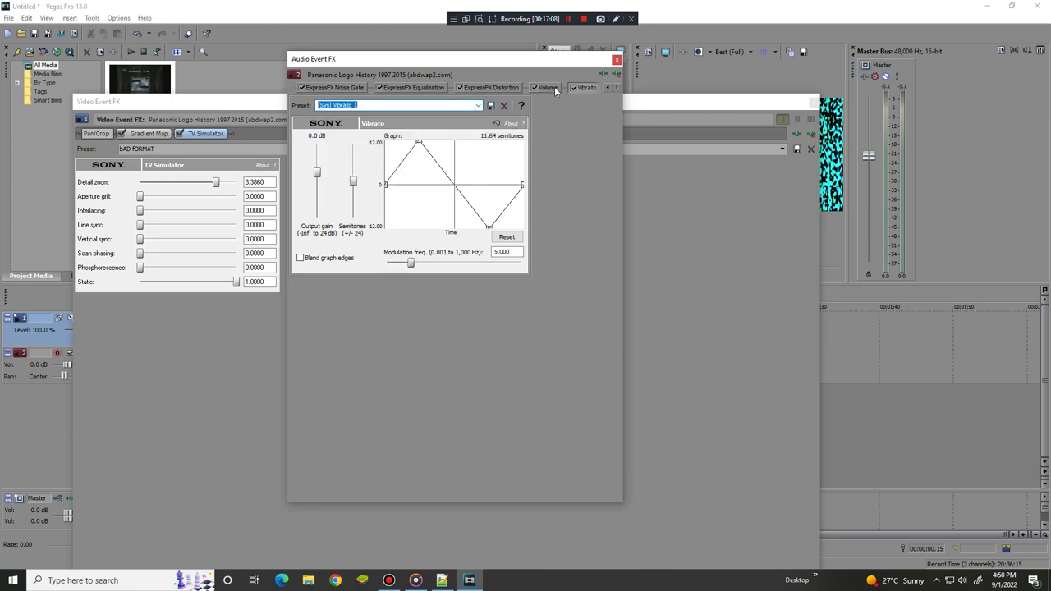
pyautogui.click(547, 88)
pyautogui.moveTo(401, 157); pyautogui.dragTo(458, 157)
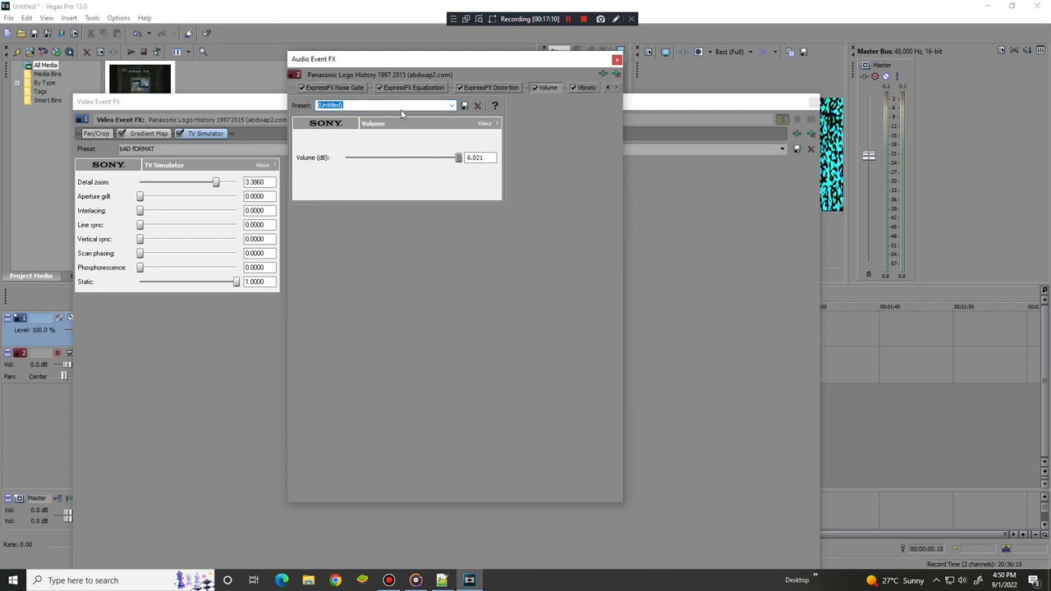
# Add Reverb and IL Vocodex to the clip's audio effect chain
pyautogui.click(604, 74)
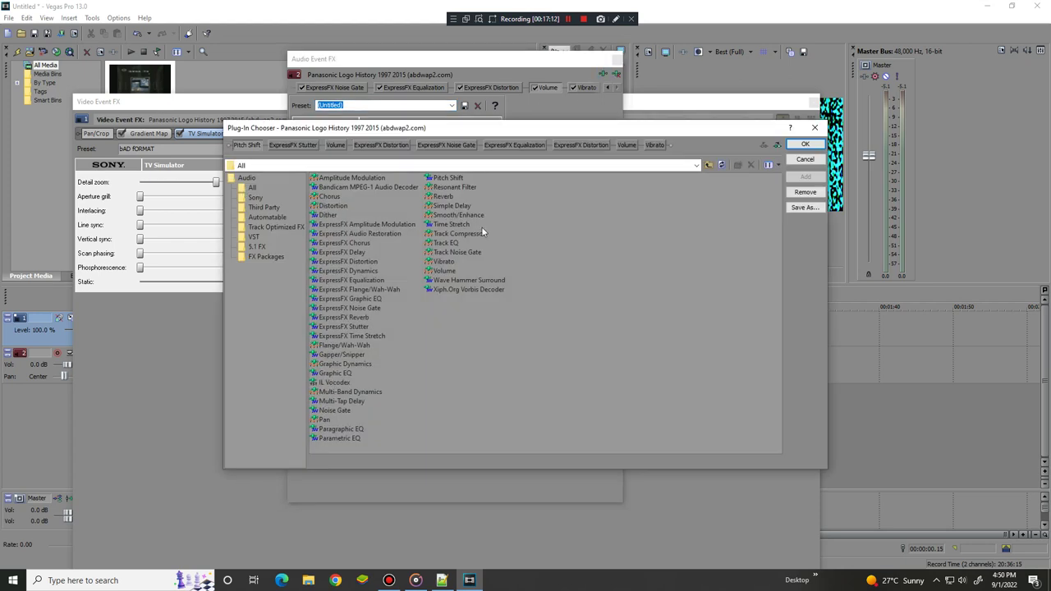
pyautogui.doubleClick(443, 197)
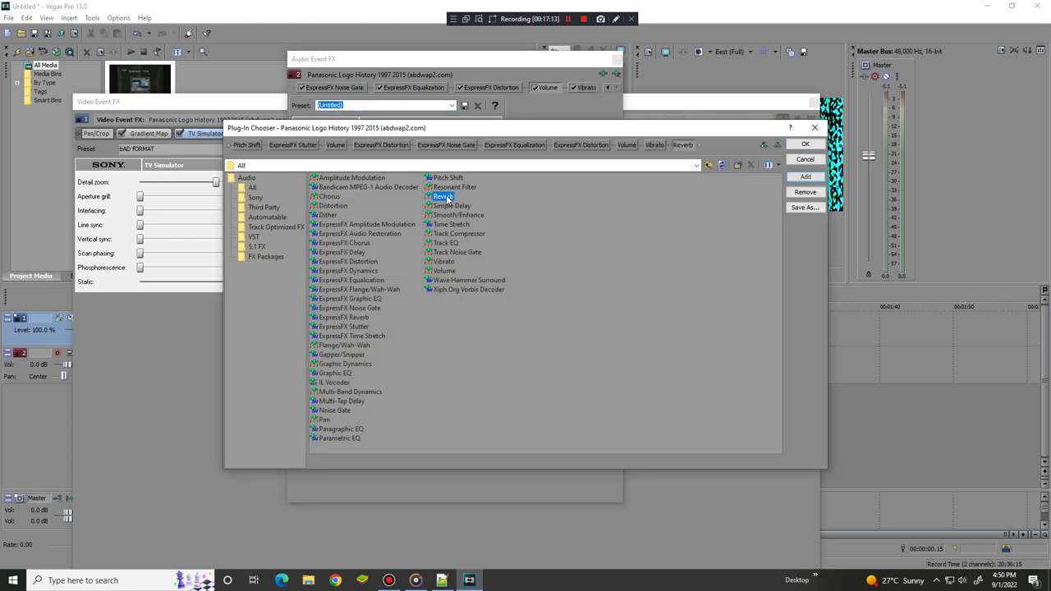
pyautogui.doubleClick(333, 383)
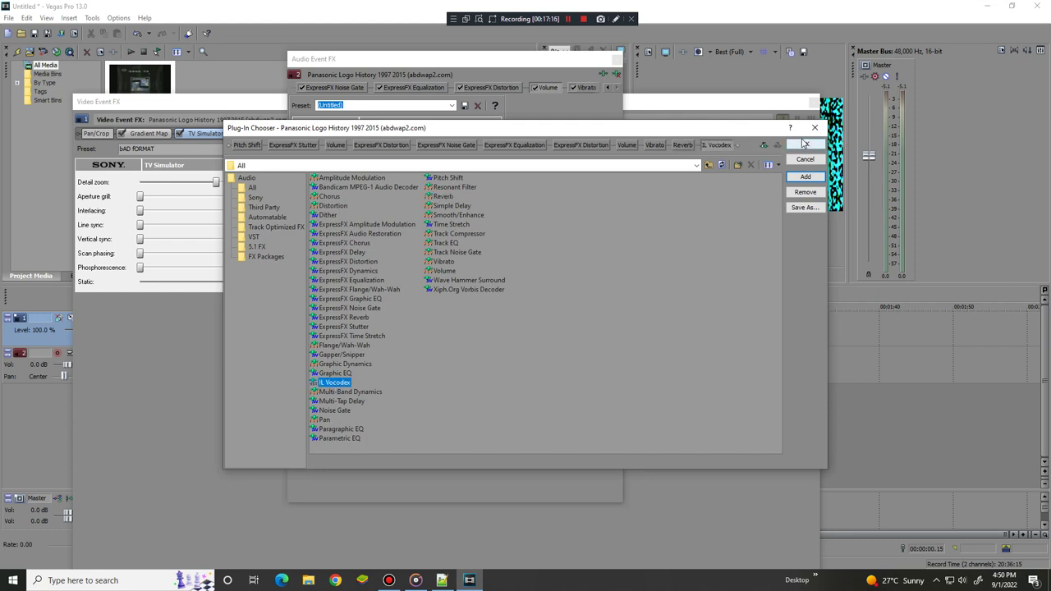
pyautogui.click(804, 144)
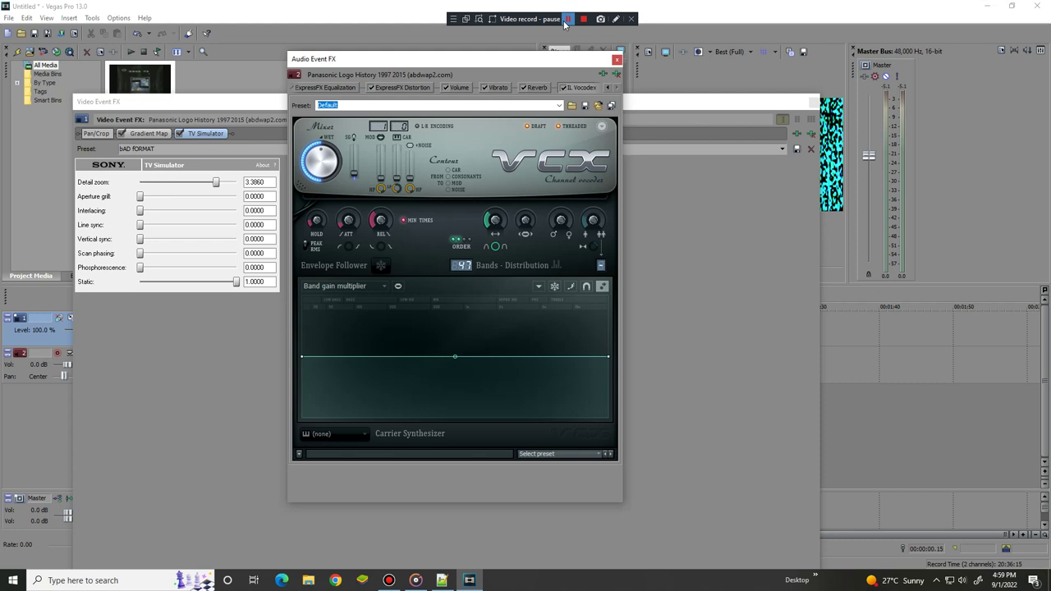
# Load IL Vocodex's Chord carrier preset, raise pitch to +1200 cents and next knob to 100%
pyautogui.click(566, 19)
pyautogui.click(577, 447)
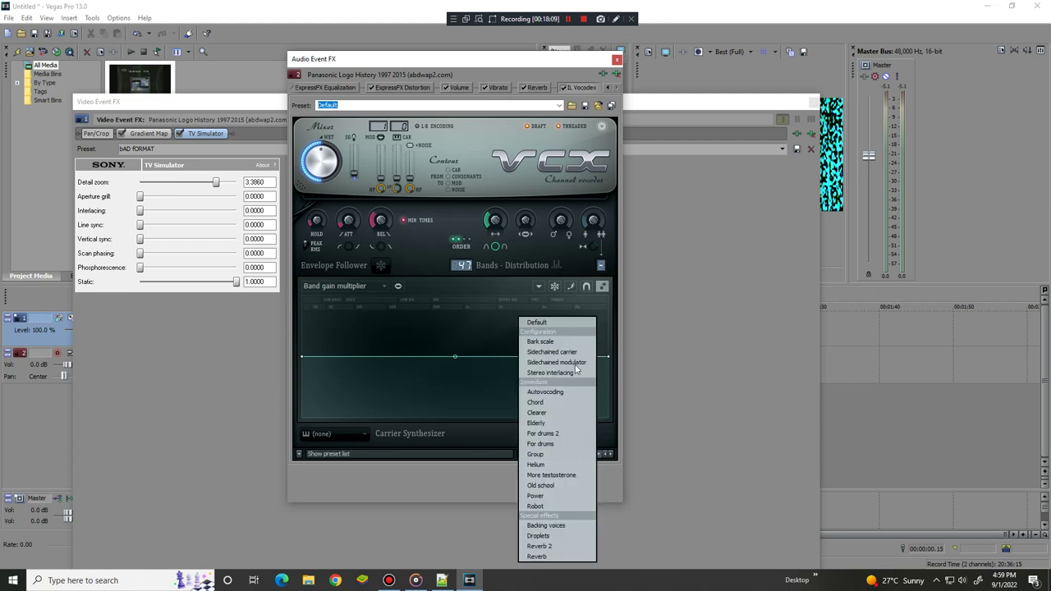
pyautogui.click(542, 402)
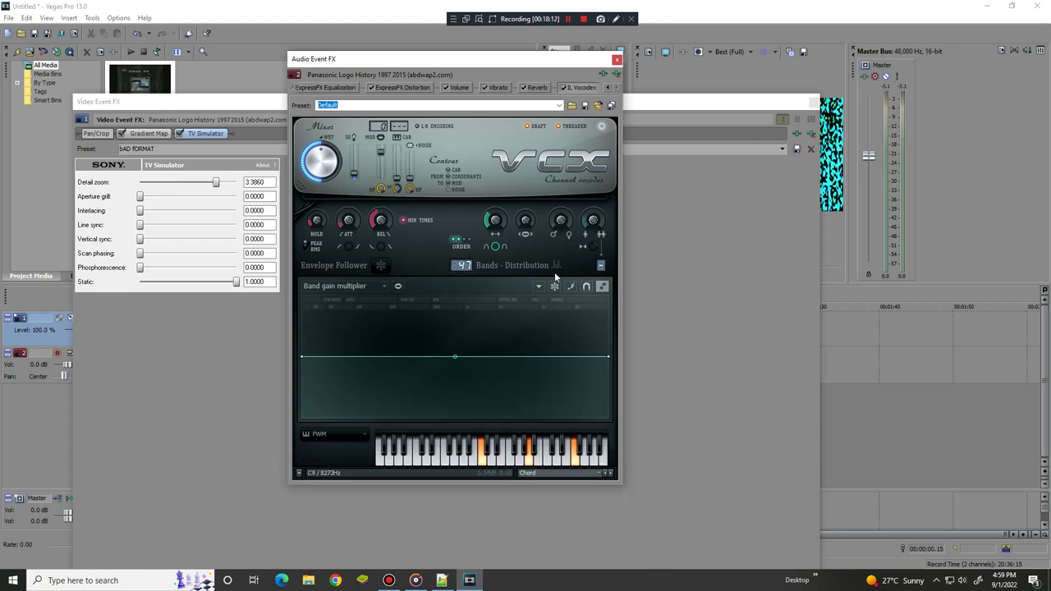
pyautogui.moveTo(561, 220); pyautogui.dragTo(582, 180)
pyautogui.moveTo(592, 220); pyautogui.dragTo(593, 206)
pyautogui.moveTo(494, 222); pyautogui.dragTo(493, 212)
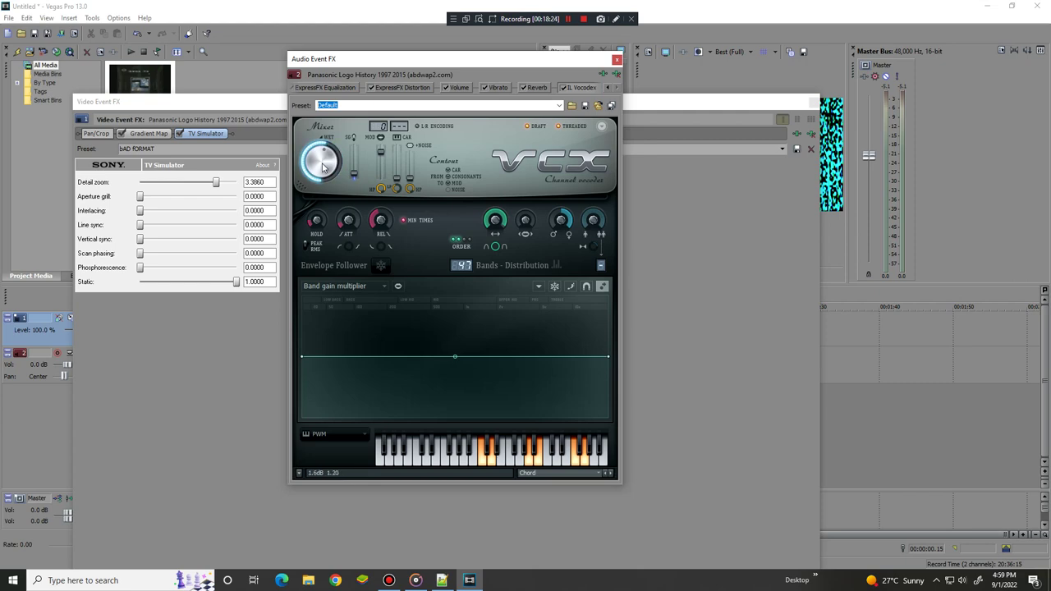
pyautogui.moveTo(755, 107); pyautogui.dragTo(866, 271)
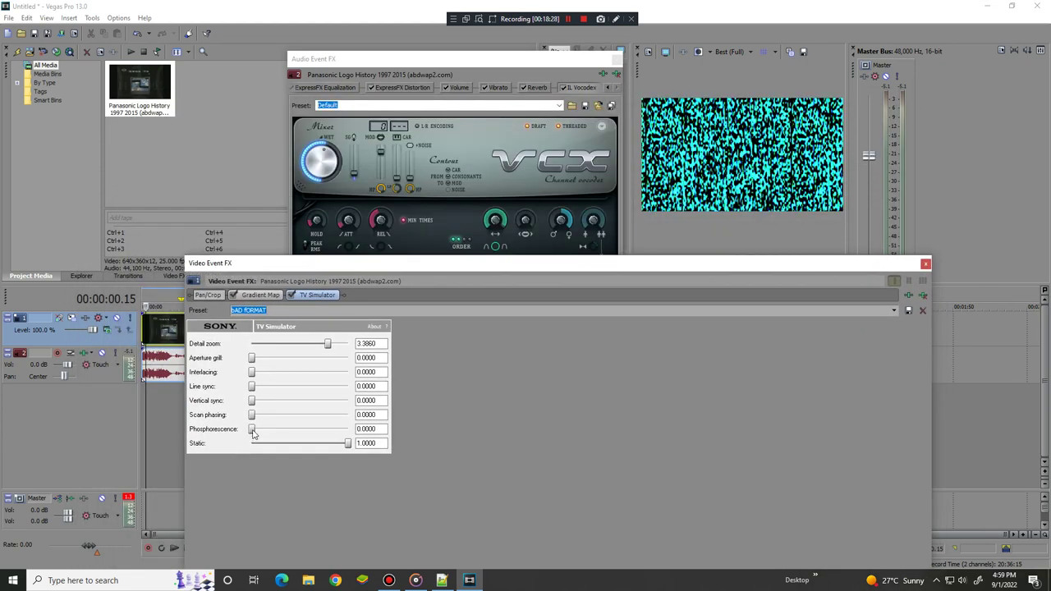
# Set TV Simulator Vertical sync to 1.0000 and adjust the Phosphorescence strength
pyautogui.moveTo(251, 428); pyautogui.dragTo(408, 419)
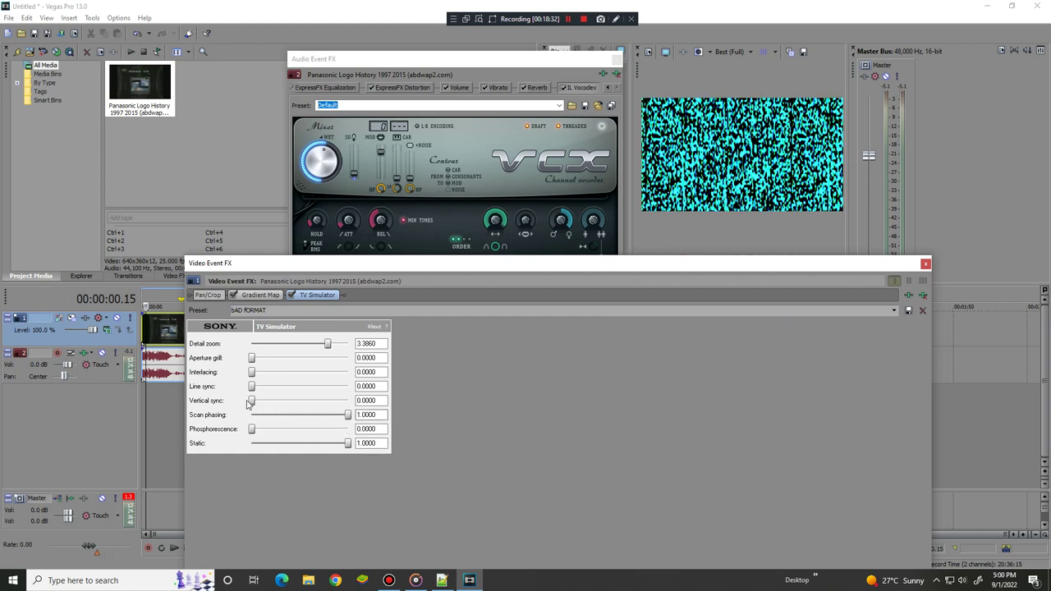
pyautogui.moveTo(251, 400); pyautogui.dragTo(82, 460)
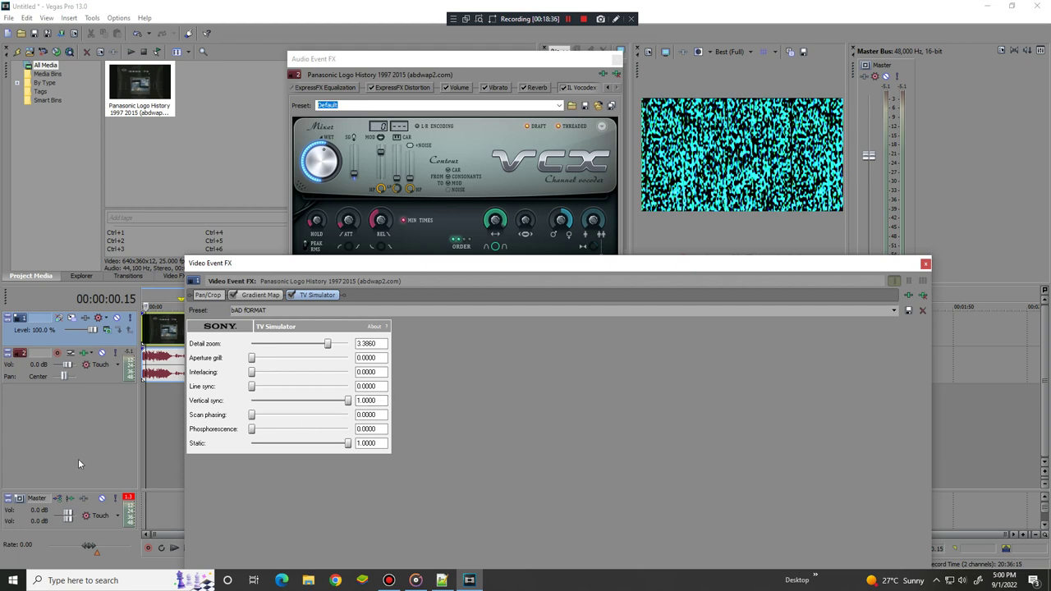
pyautogui.moveTo(253, 430); pyautogui.dragTo(512, 443)
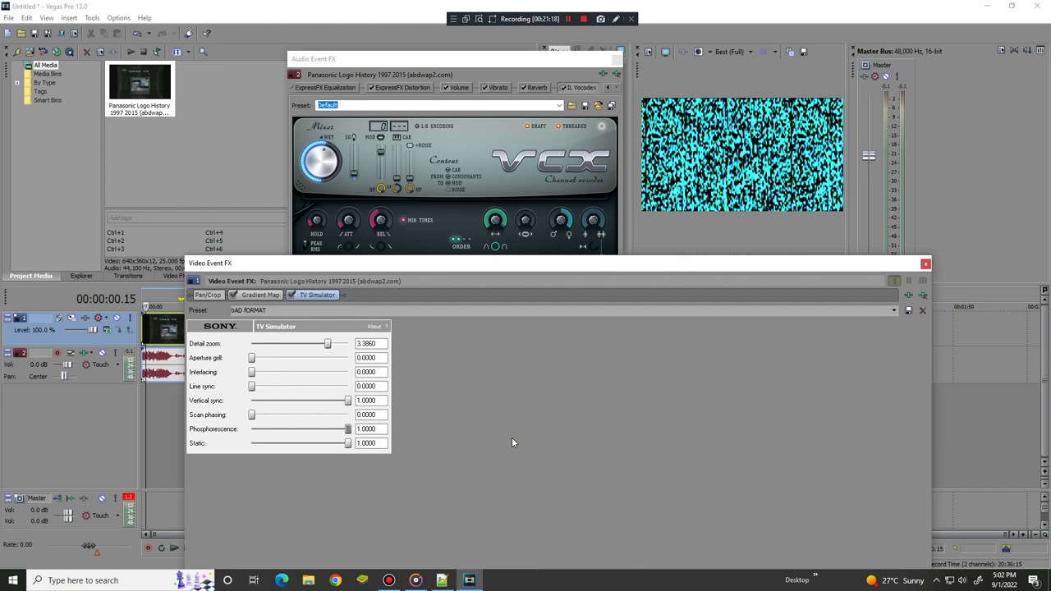
# Add Sony Cookie Cutter and Sony Light Rays after Gradient Map and TV Simulator
pyautogui.click(908, 294)
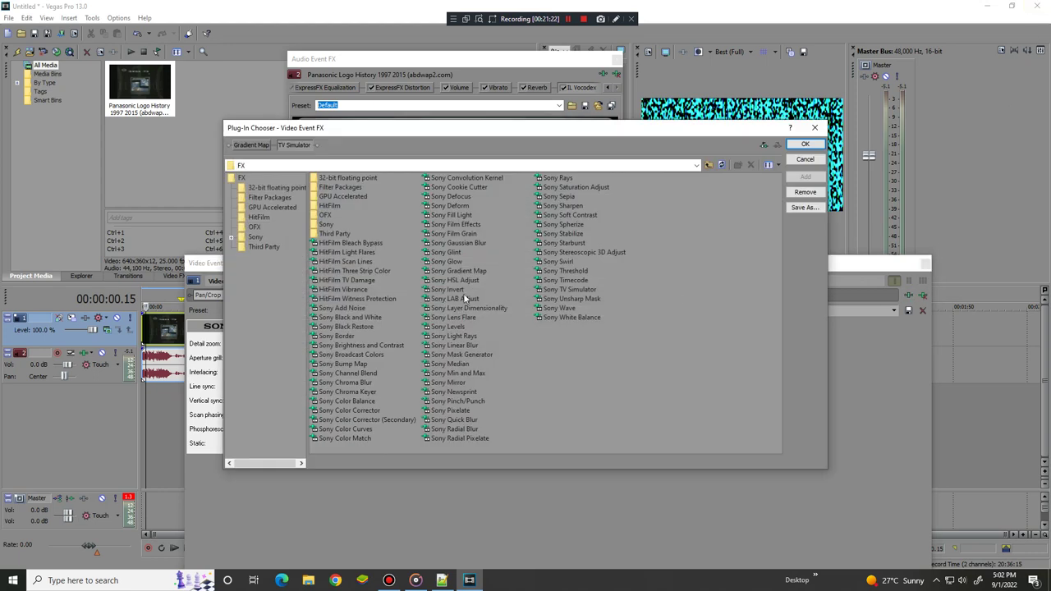
pyautogui.doubleClick(466, 185)
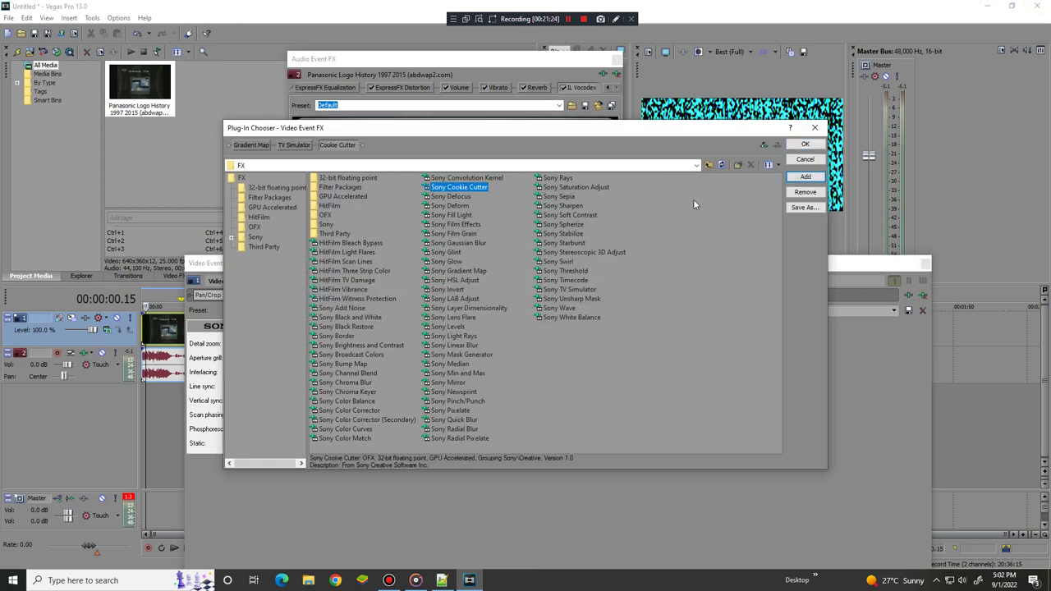
pyautogui.click(457, 335)
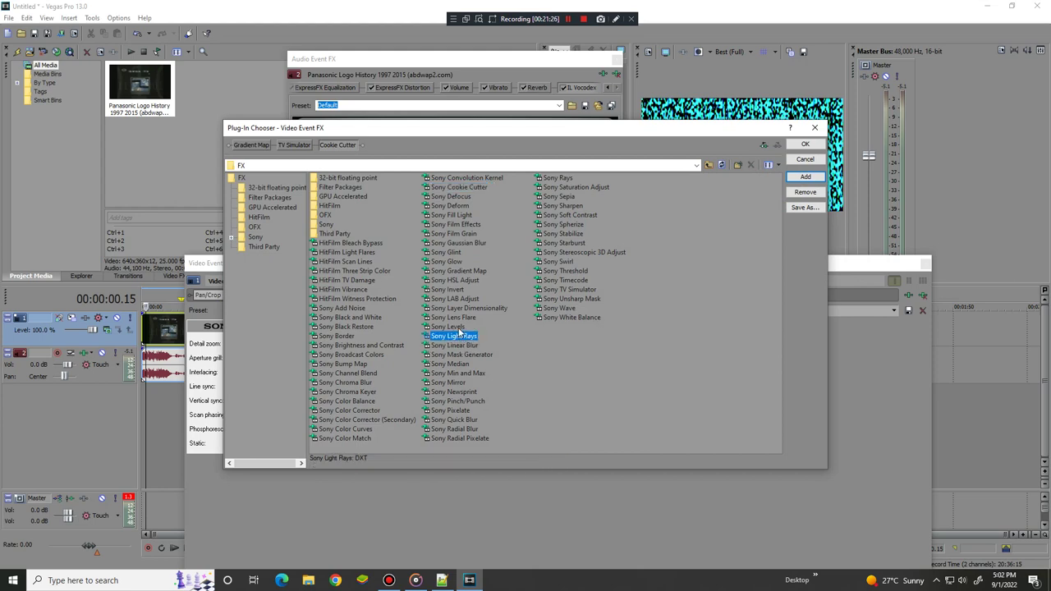
pyautogui.doubleClick(460, 337)
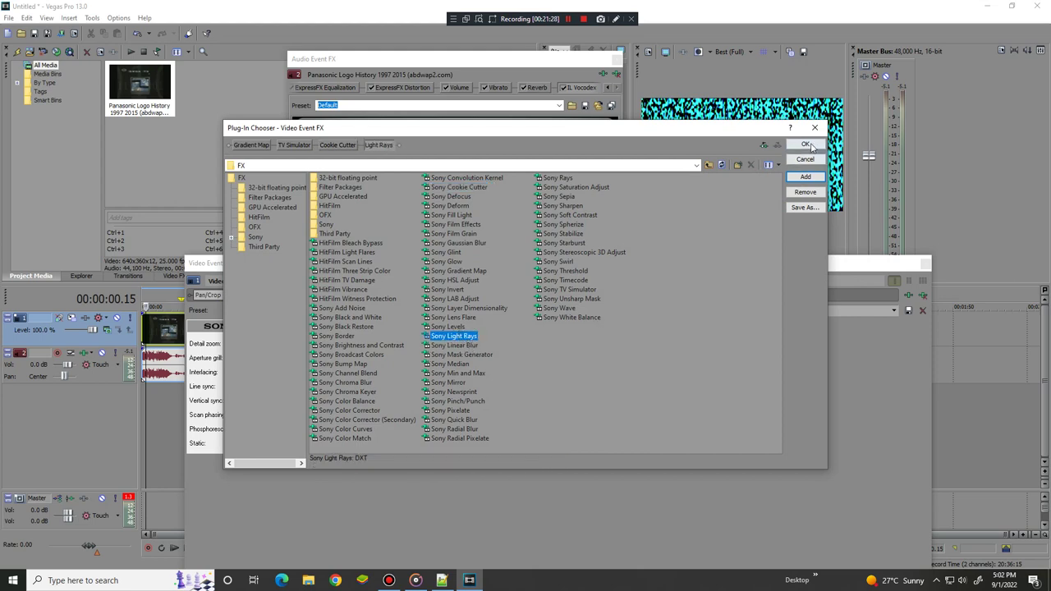
pyautogui.click(807, 145)
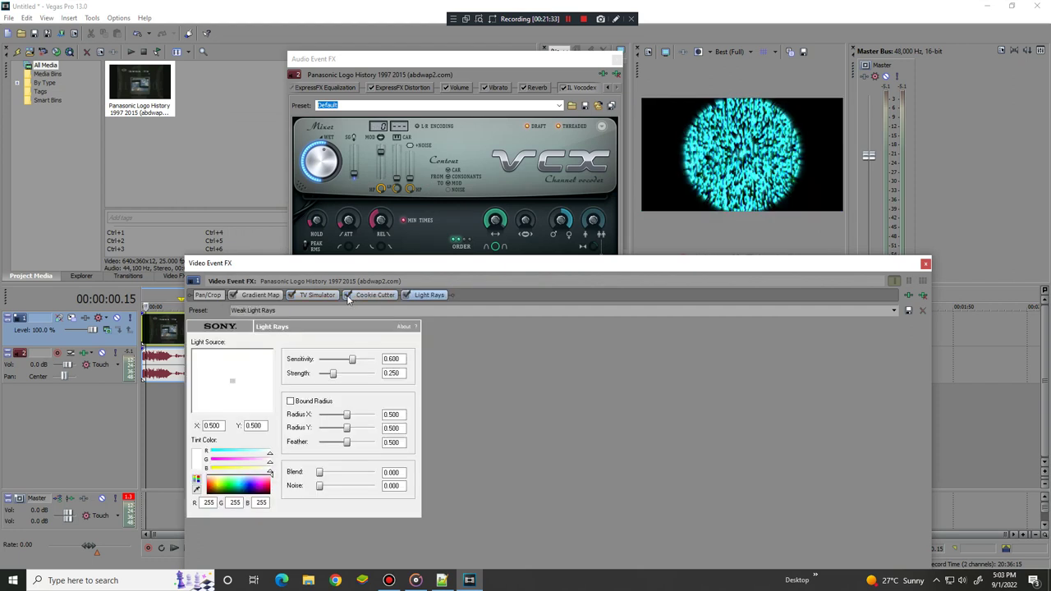
# Try Cookie Cutter presets from Diamond Cut Out to Grate and TicTacToe, then disable Cookie Cutter
pyautogui.click(372, 297)
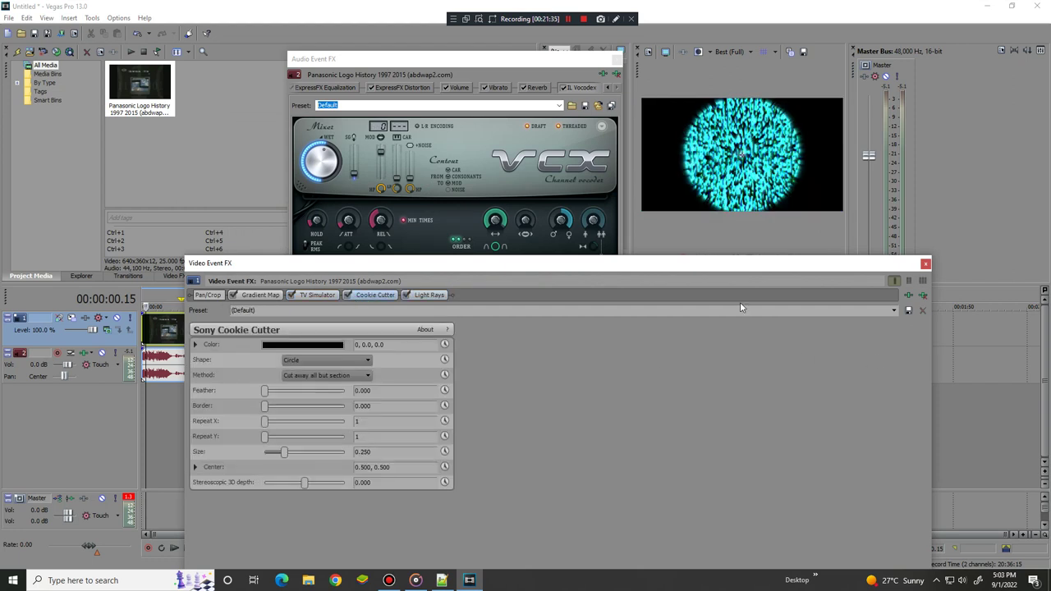
pyautogui.click(895, 311)
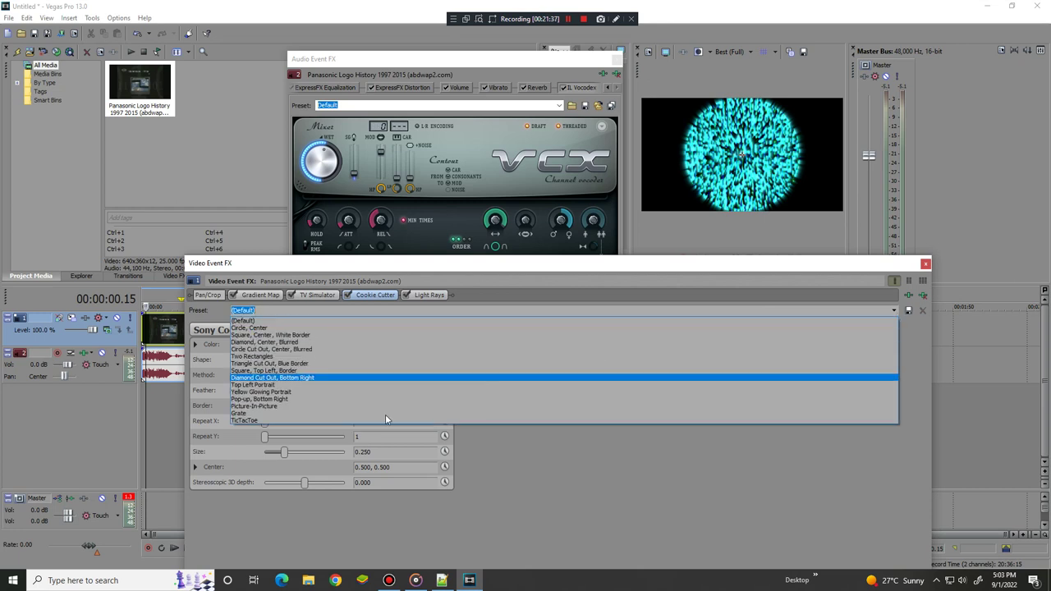
pyautogui.click(353, 391)
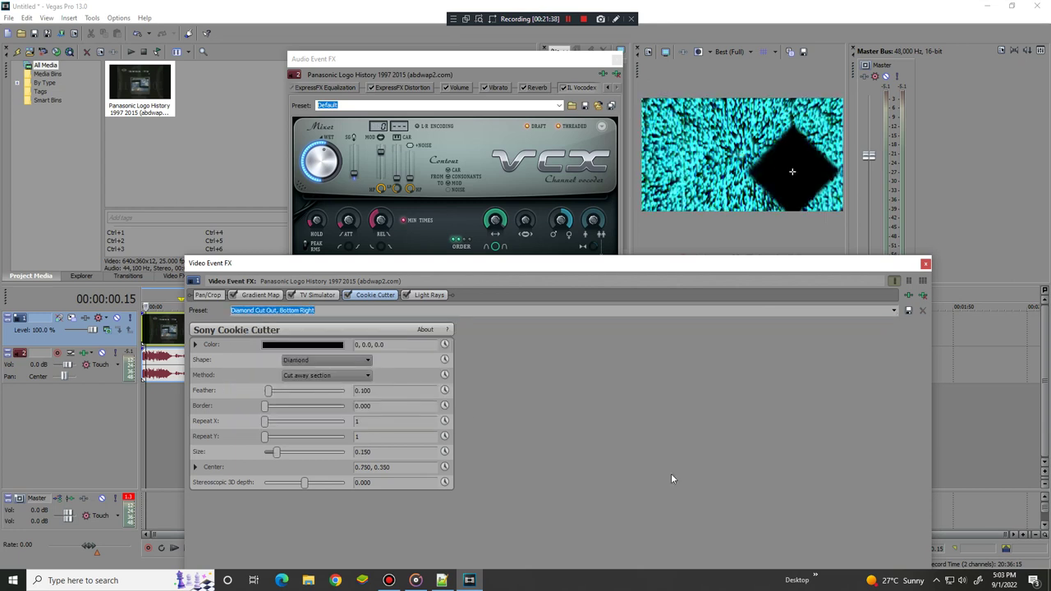
pyautogui.press('Down')
pyautogui.press('Down')
pyautogui.press('Down')
pyautogui.press('Down')
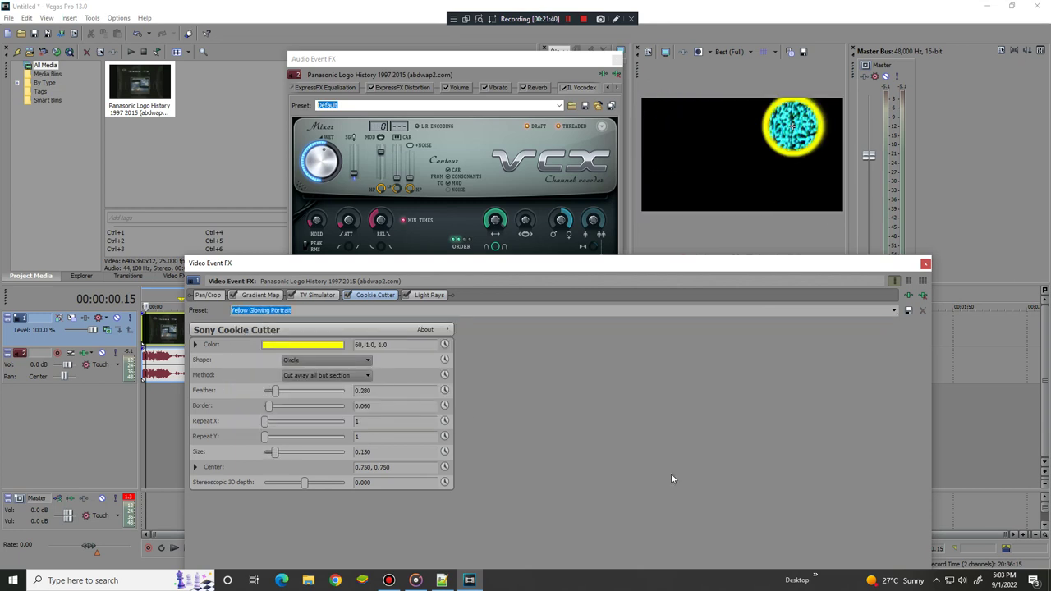
pyautogui.press('Down')
pyautogui.press('Down')
pyautogui.press('Down')
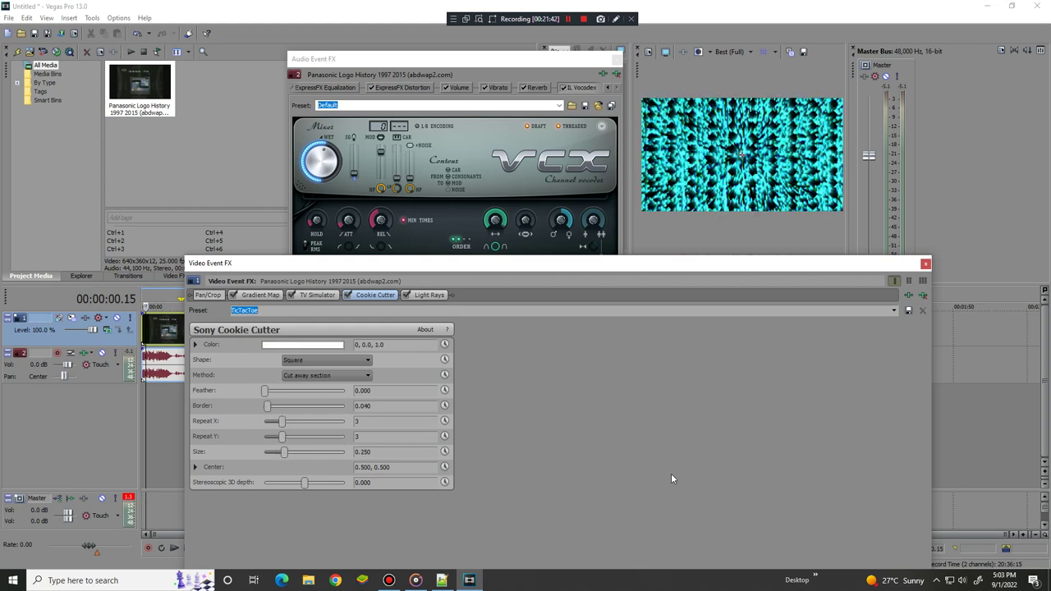
pyautogui.press('Down')
pyautogui.press('Down')
pyautogui.press('Up')
pyautogui.press('Up')
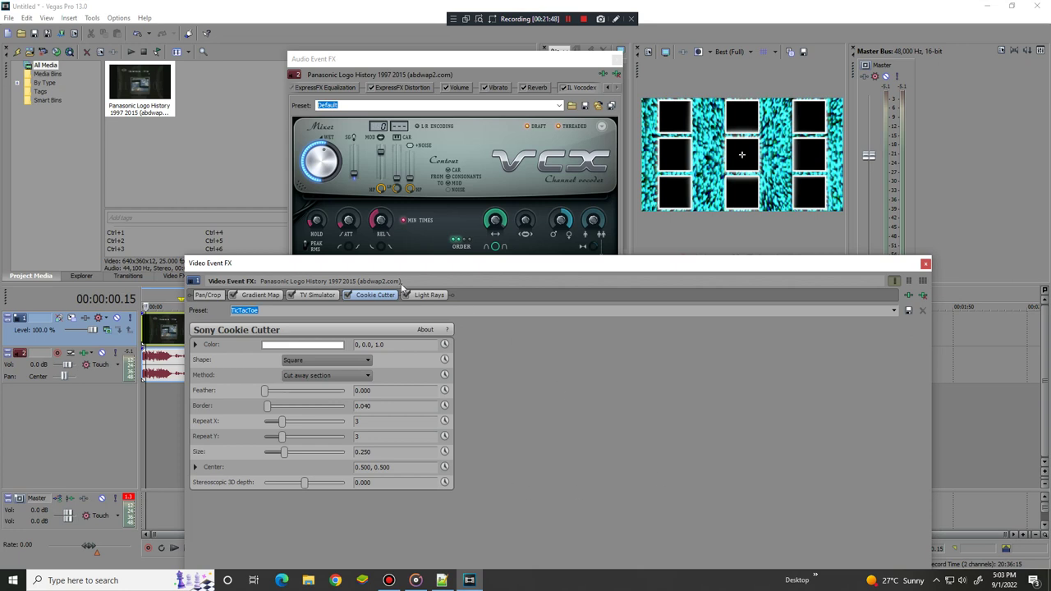
pyautogui.click(348, 295)
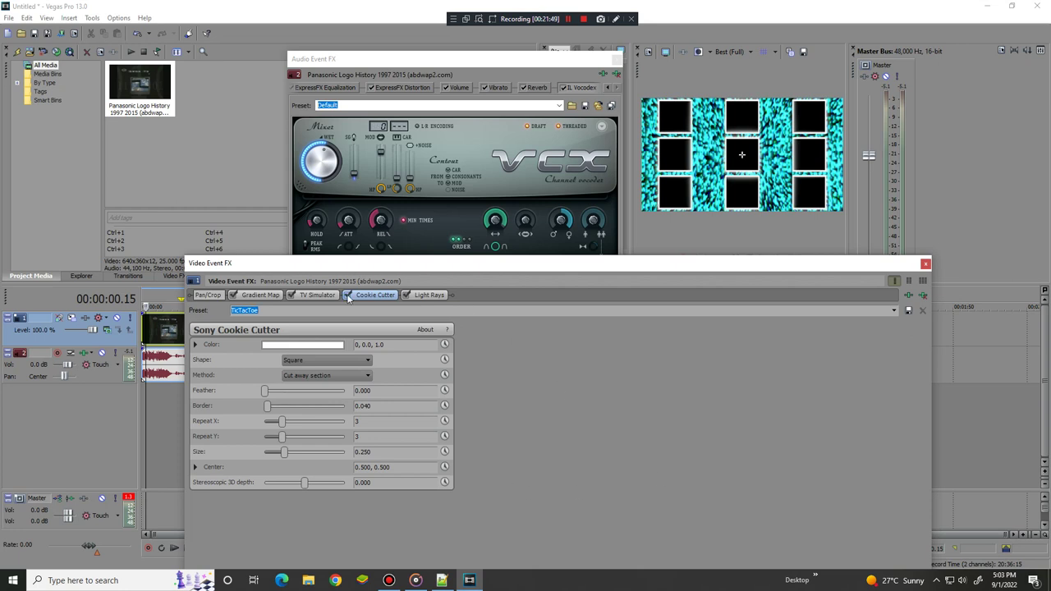
# Raise Light Rays Noise, Blend and Feather to 1.000
pyautogui.click(429, 294)
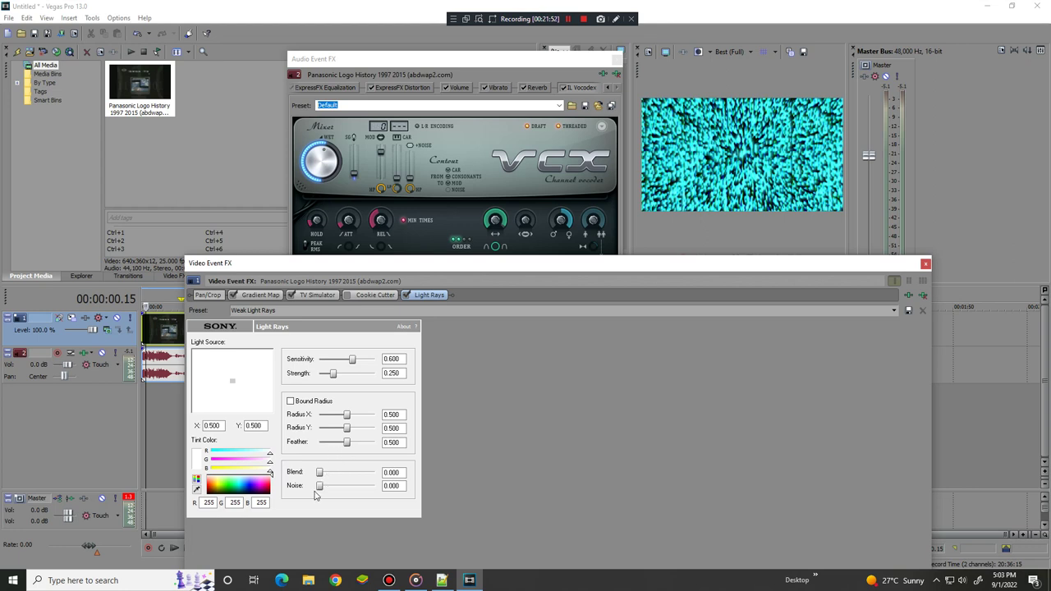
pyautogui.moveTo(319, 487); pyautogui.dragTo(435, 491)
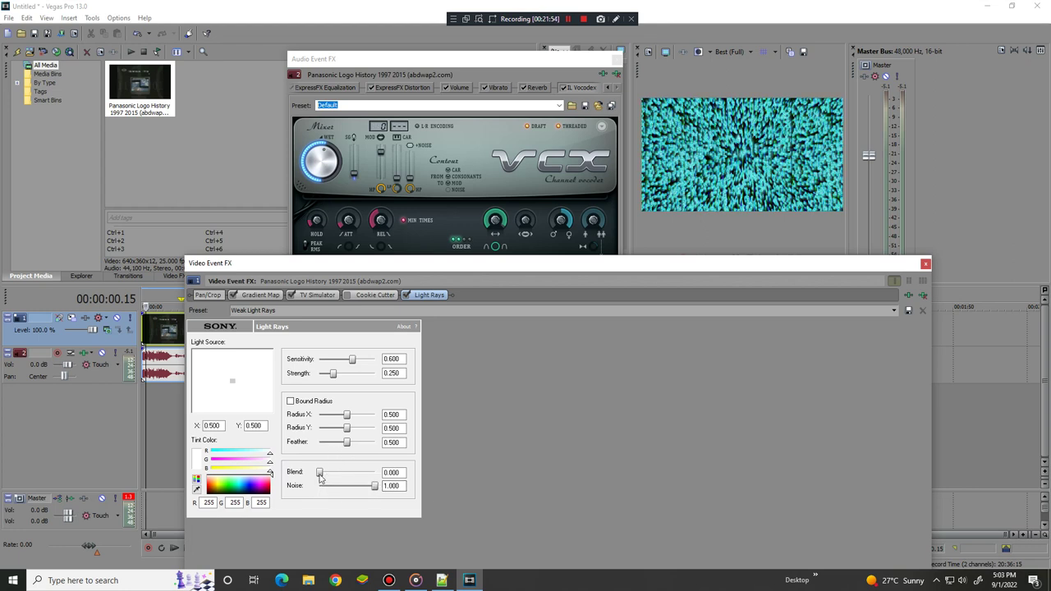
pyautogui.moveTo(319, 472); pyautogui.dragTo(429, 468)
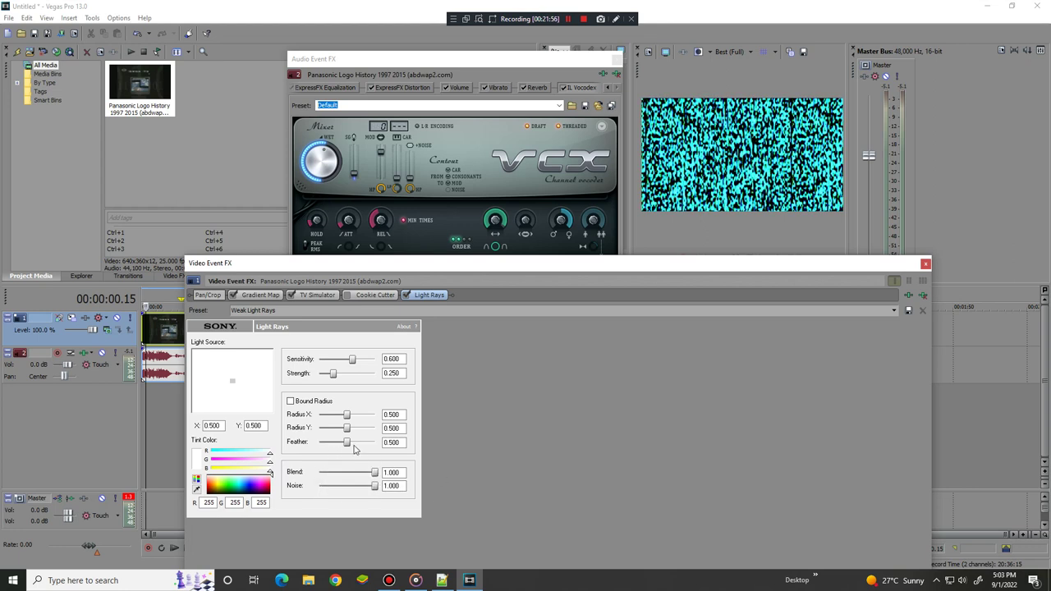
pyautogui.moveTo(348, 443); pyautogui.dragTo(380, 443)
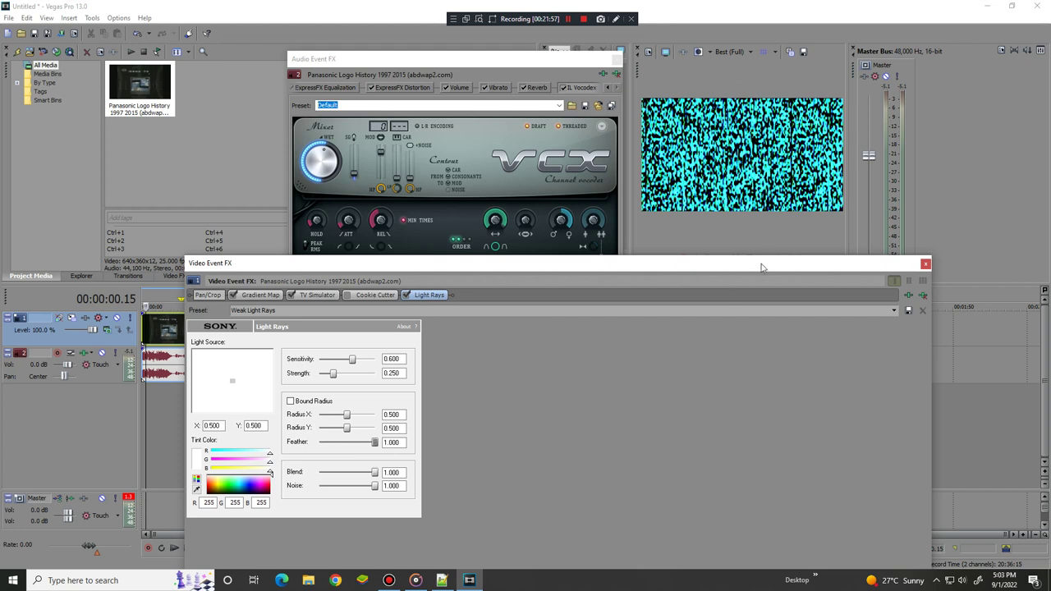
# Close Video Event FX and append another Volume plug-in after IL Vocodex
pyautogui.click(925, 264)
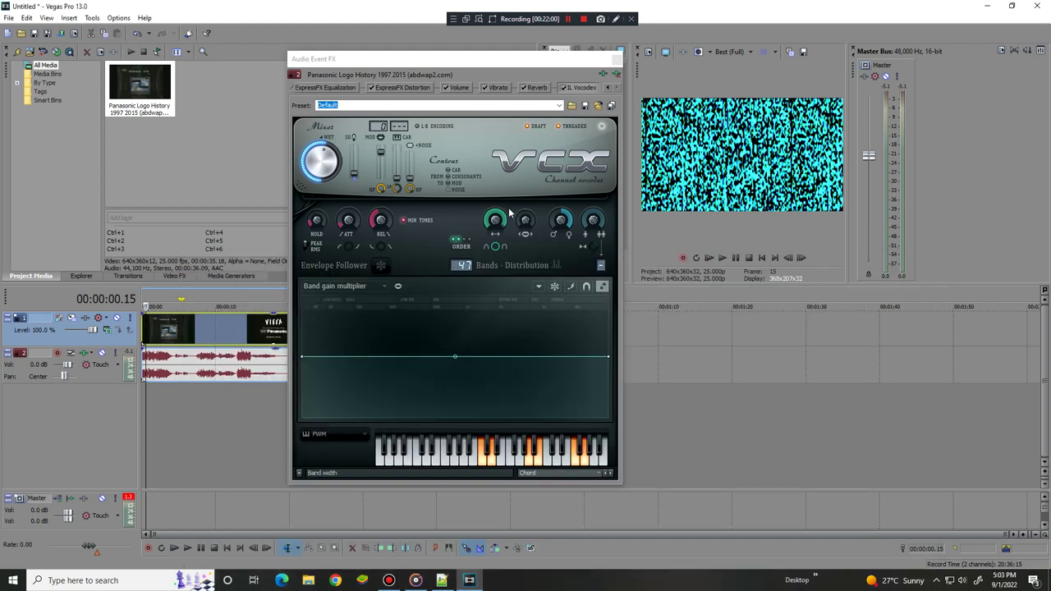
pyautogui.click(604, 74)
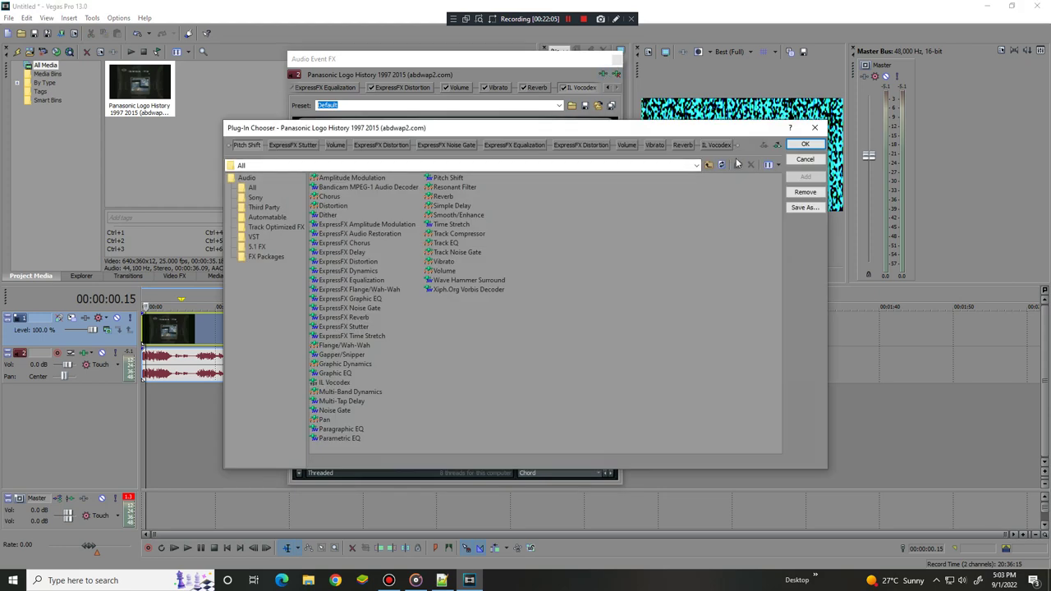
pyautogui.doubleClick(443, 270)
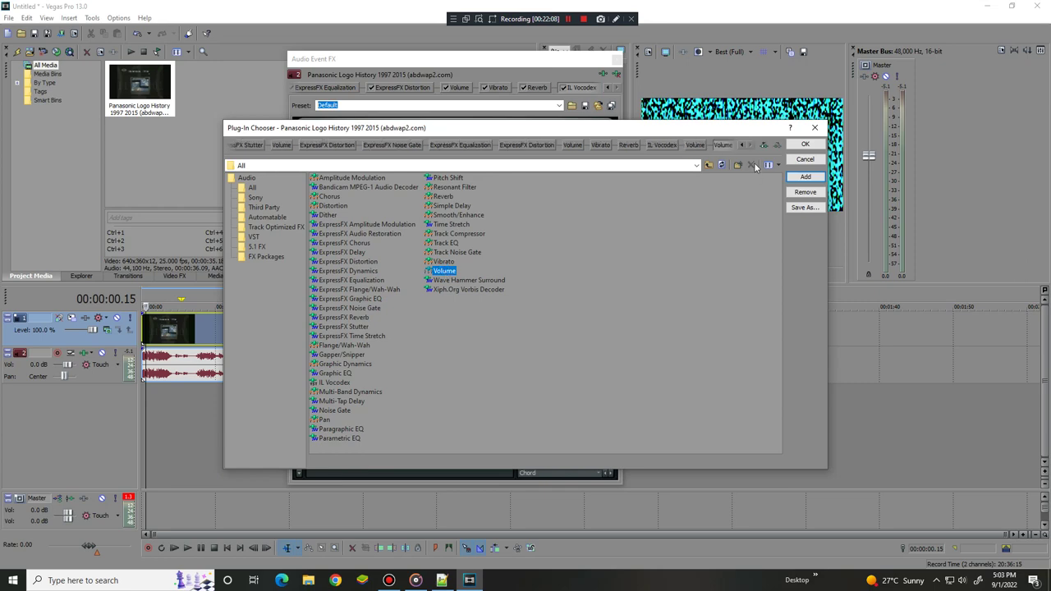
pyautogui.click(805, 144)
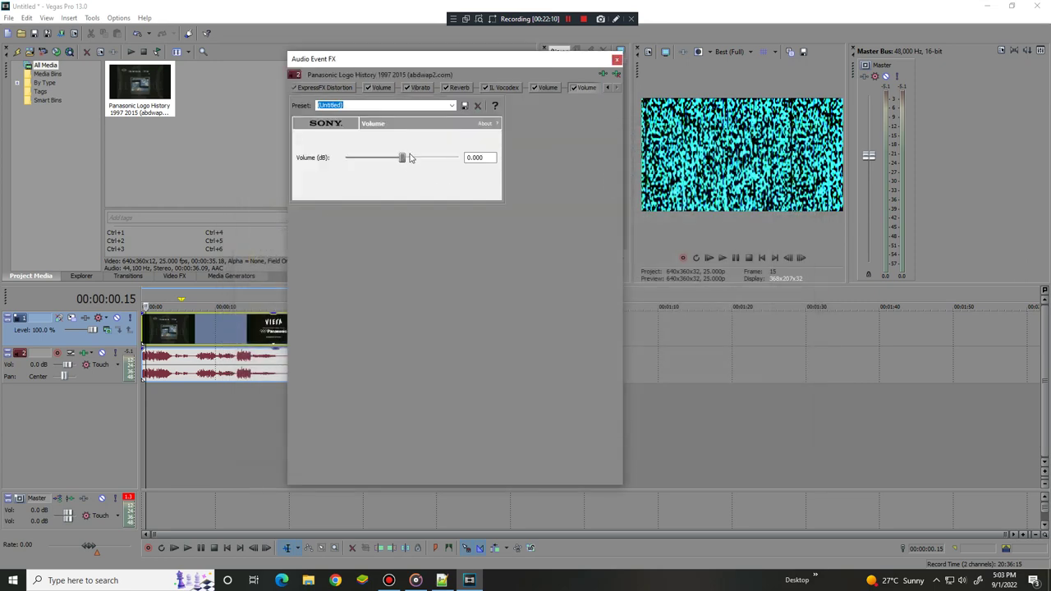
# Boost the new Volume effect to 6.021 dB, resetting it to 0.000 dB once in between
pyautogui.moveTo(402, 159); pyautogui.dragTo(474, 161)
pyautogui.doubleClick(459, 157)
pyautogui.moveTo(405, 163); pyautogui.dragTo(464, 161)
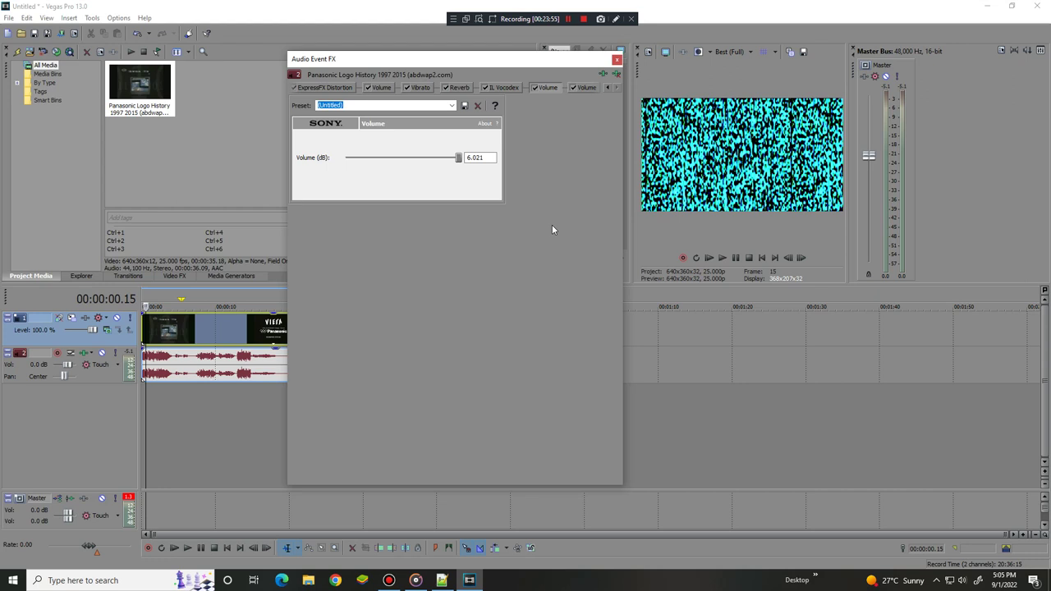
# Close the Audio Event FX window and play the project to hear the effects
pyautogui.click(617, 59)
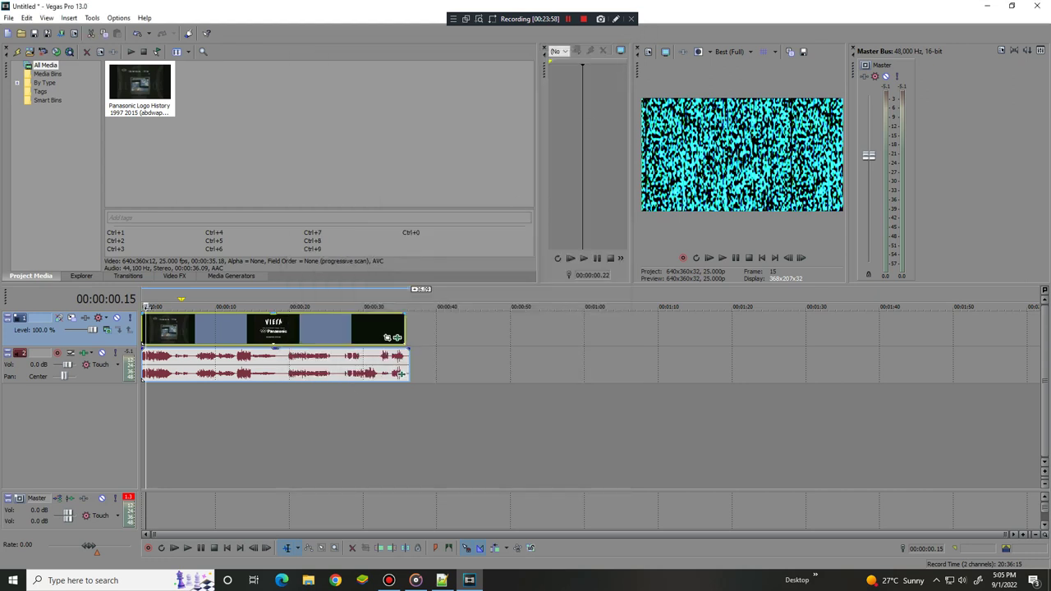
pyautogui.press('space')
pyautogui.press('space')
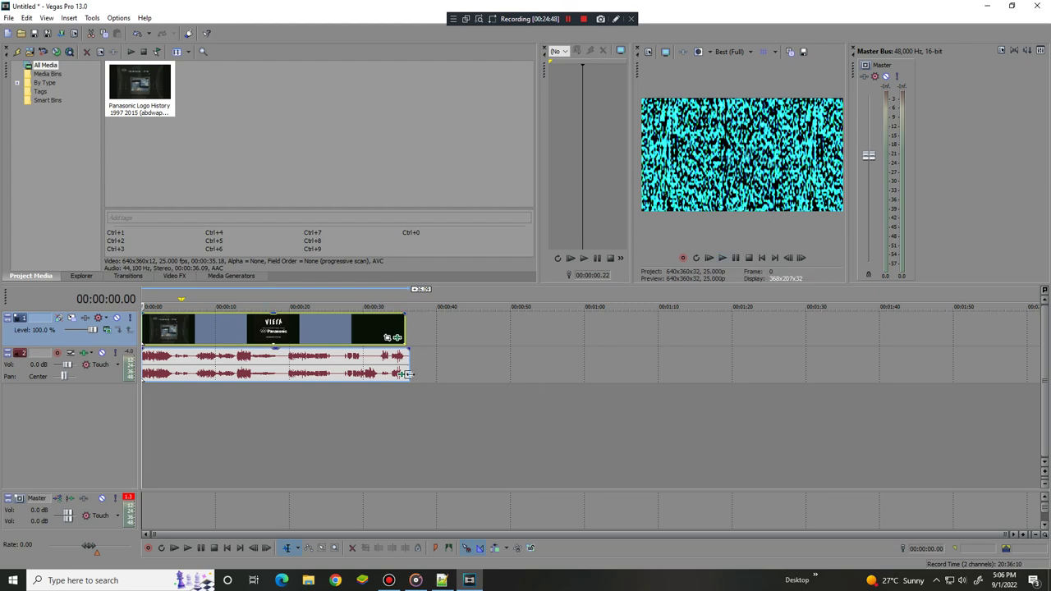
# Add ExpressFX Distortion to the audio event's plug-in chain with the [Sys] Mangle preset
pyautogui.click(399, 374)
pyautogui.click(602, 74)
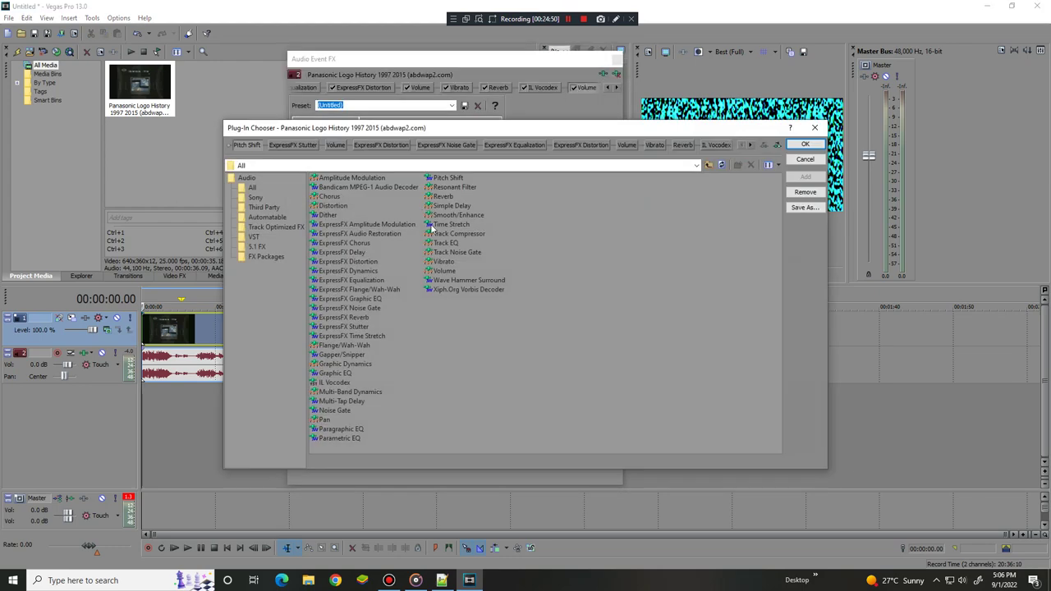
pyautogui.doubleClick(355, 261)
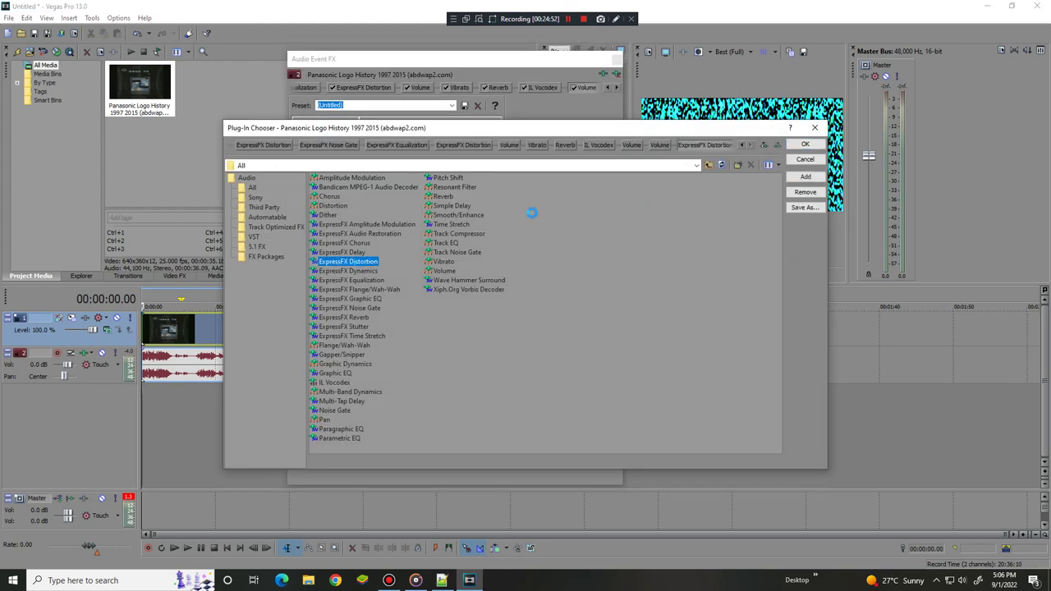
pyautogui.click(805, 145)
pyautogui.click(430, 105)
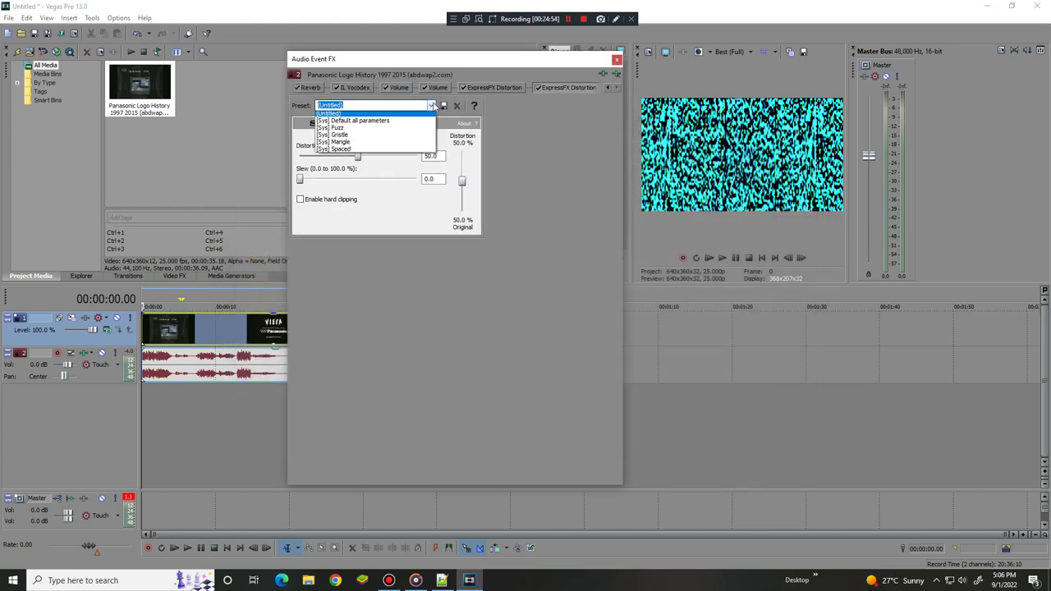
pyautogui.click(394, 143)
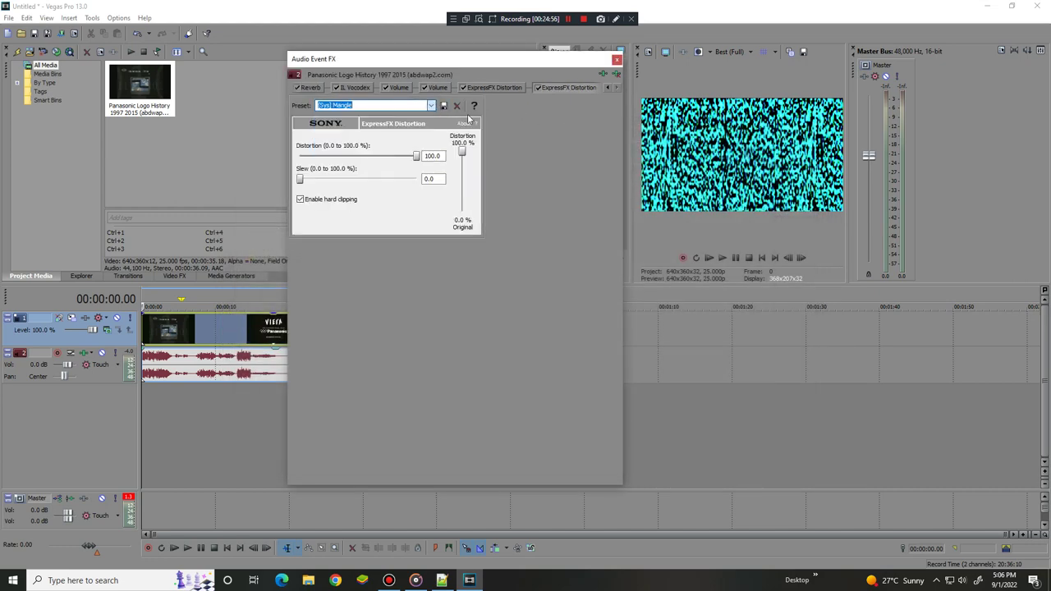
# Move ExpressFX Distortion to the front of the chain and reapply the Mangle preset
pyautogui.moveTo(552, 92); pyautogui.dragTo(348, 88)
pyautogui.click(617, 89)
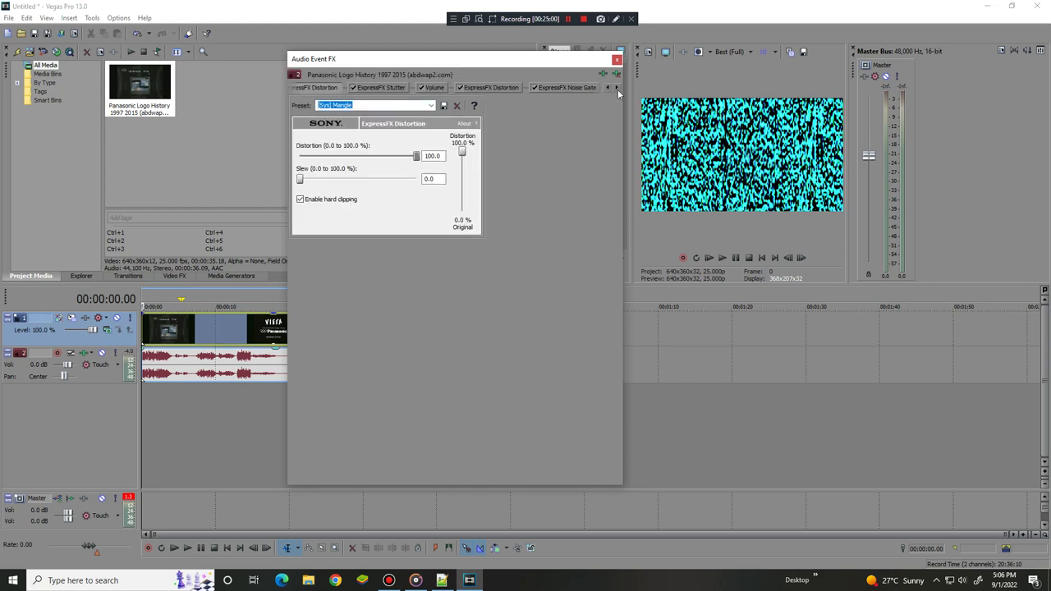
pyautogui.click(618, 89)
pyautogui.click(617, 89)
pyautogui.click(619, 87)
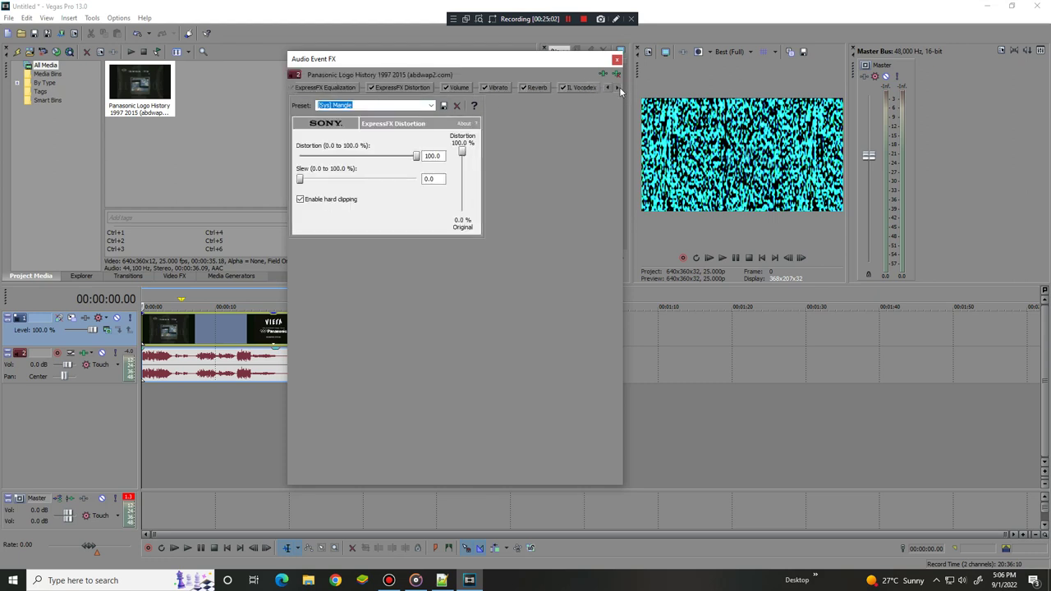
pyautogui.click(619, 87)
pyautogui.moveTo(577, 87); pyautogui.dragTo(306, 87)
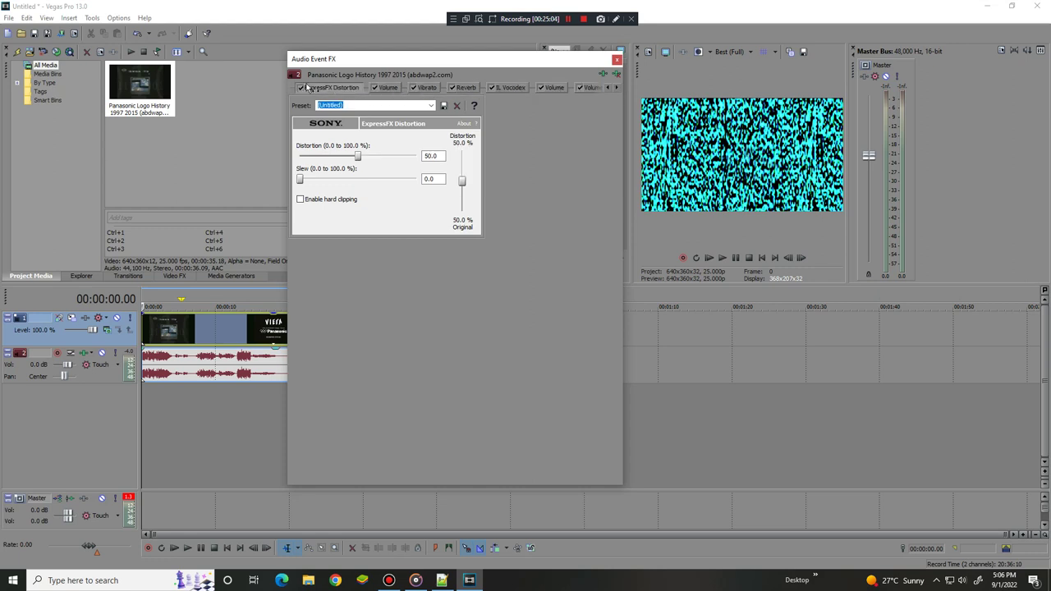
pyautogui.click(430, 105)
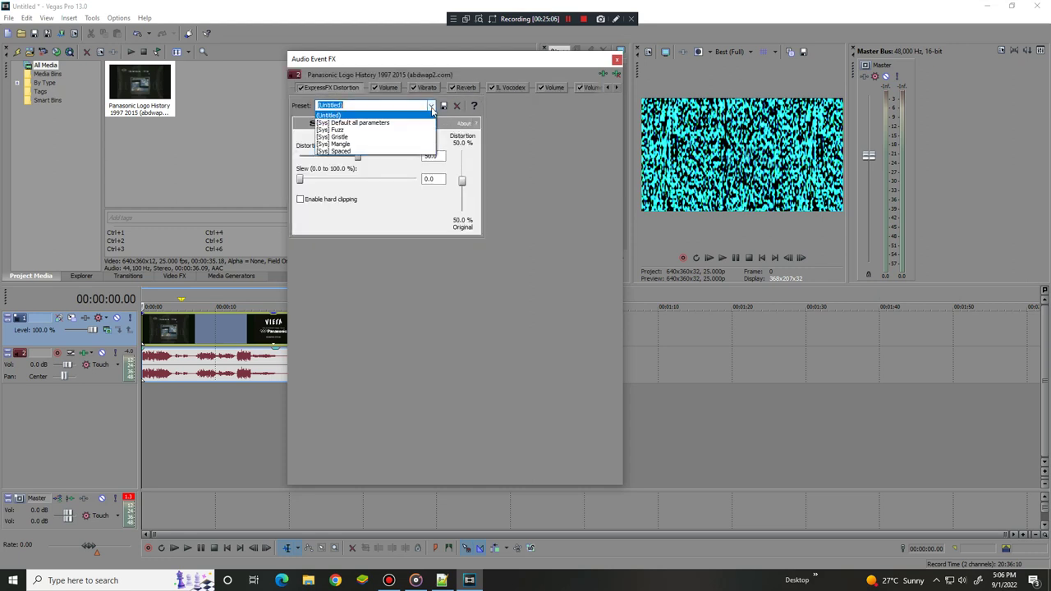
pyautogui.click(386, 144)
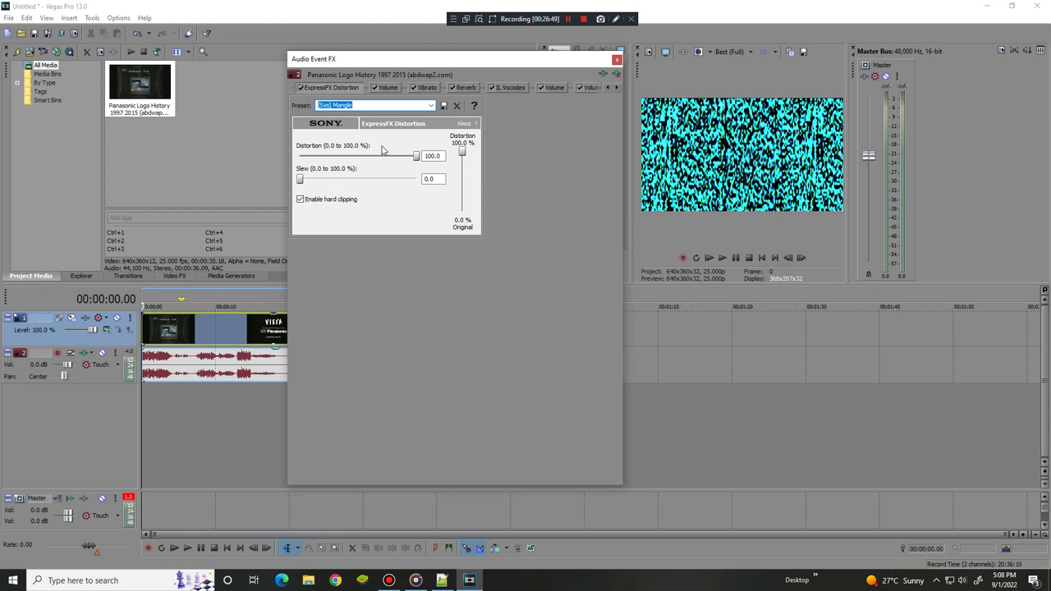
# Preview the distorted audio up to about 00:00:03.03, then minimise Vegas to the desktop
pyautogui.click(722, 257)
pyautogui.click(736, 258)
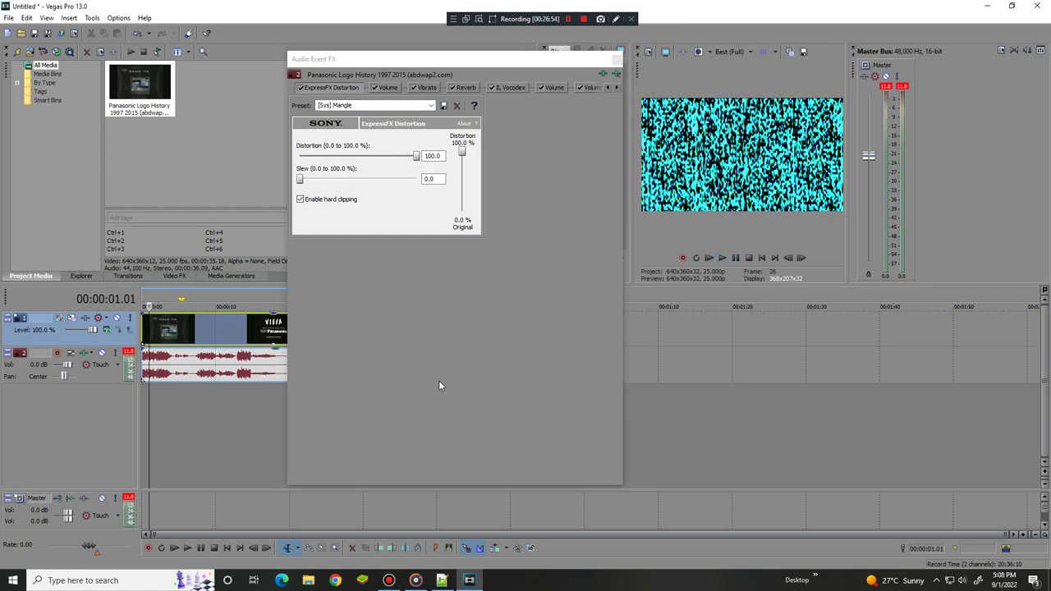
pyautogui.click(722, 258)
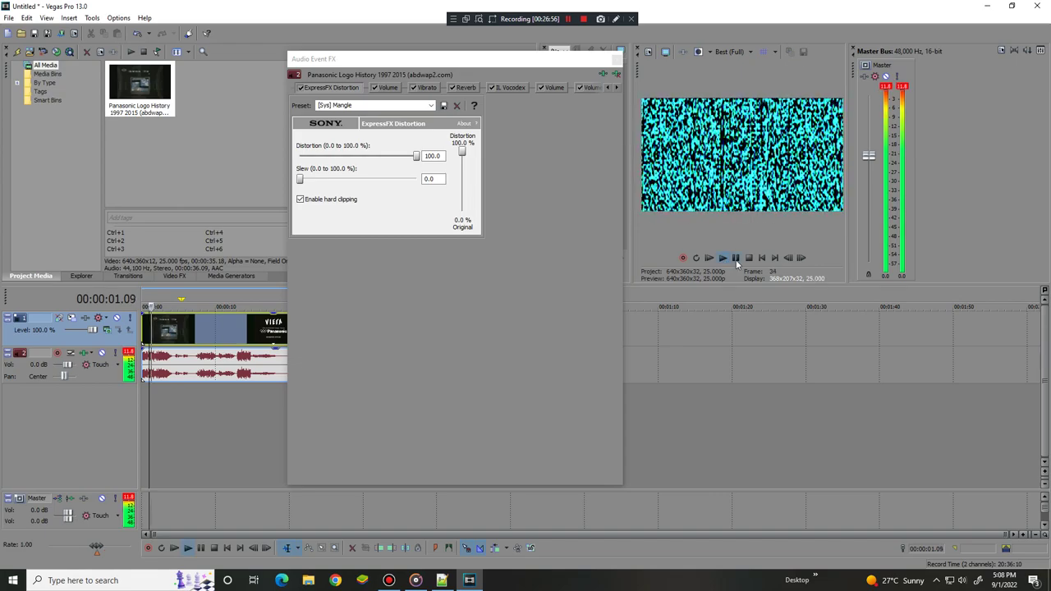
pyautogui.click(736, 258)
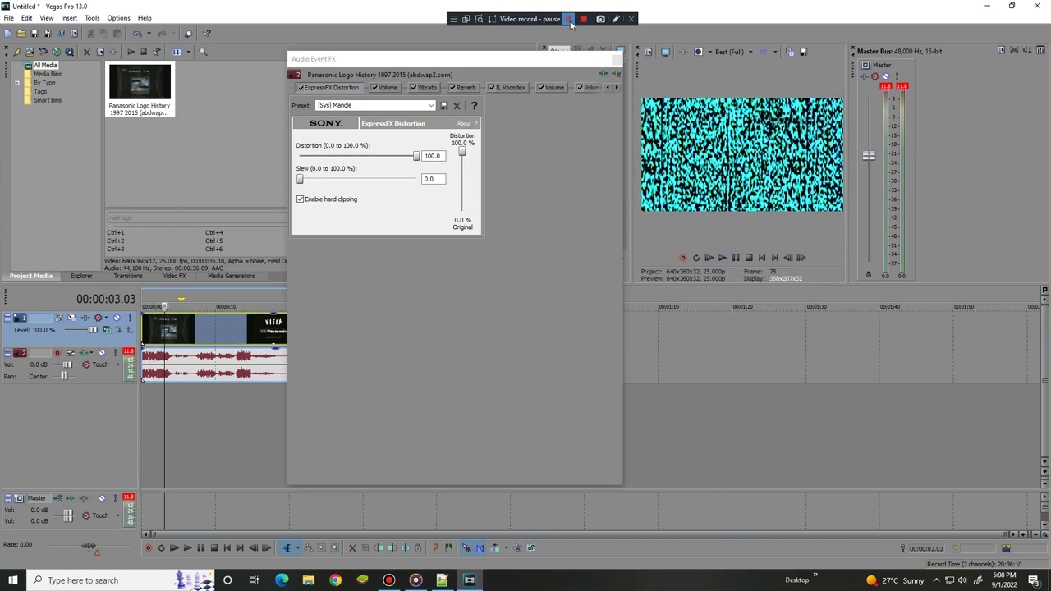
pyautogui.click(565, 21)
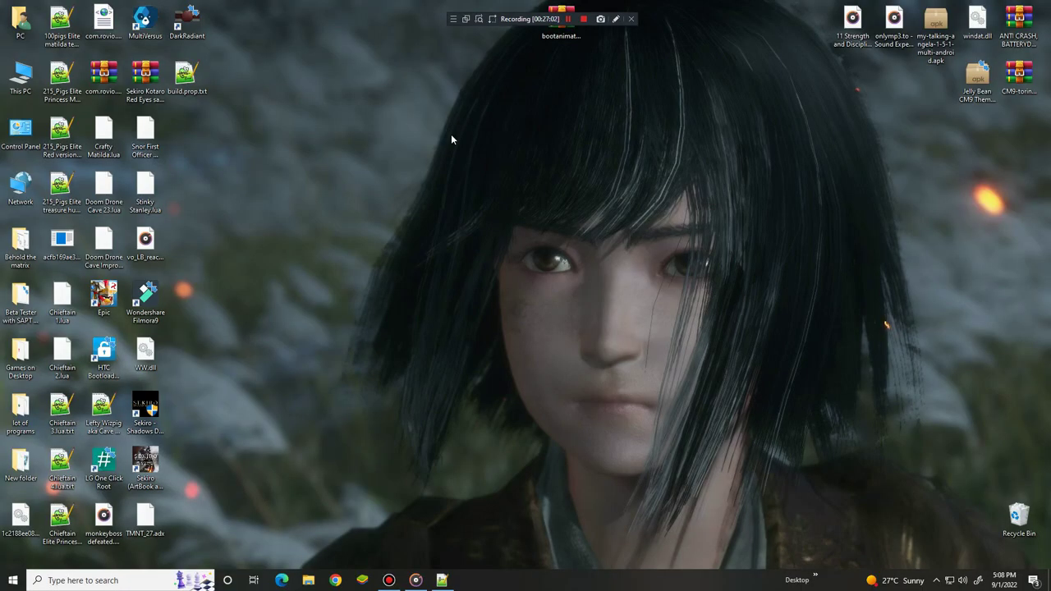
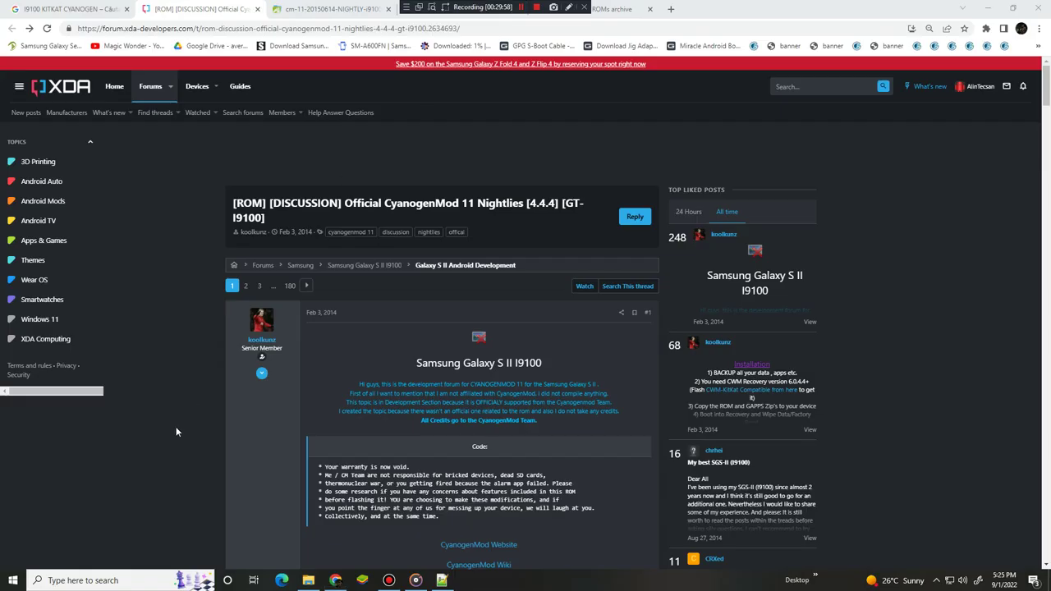
# View the first attachment screenshot in the XDA thread full size, then close it
pyautogui.scroll(-10, 175, 426)
pyautogui.click(372, 287)
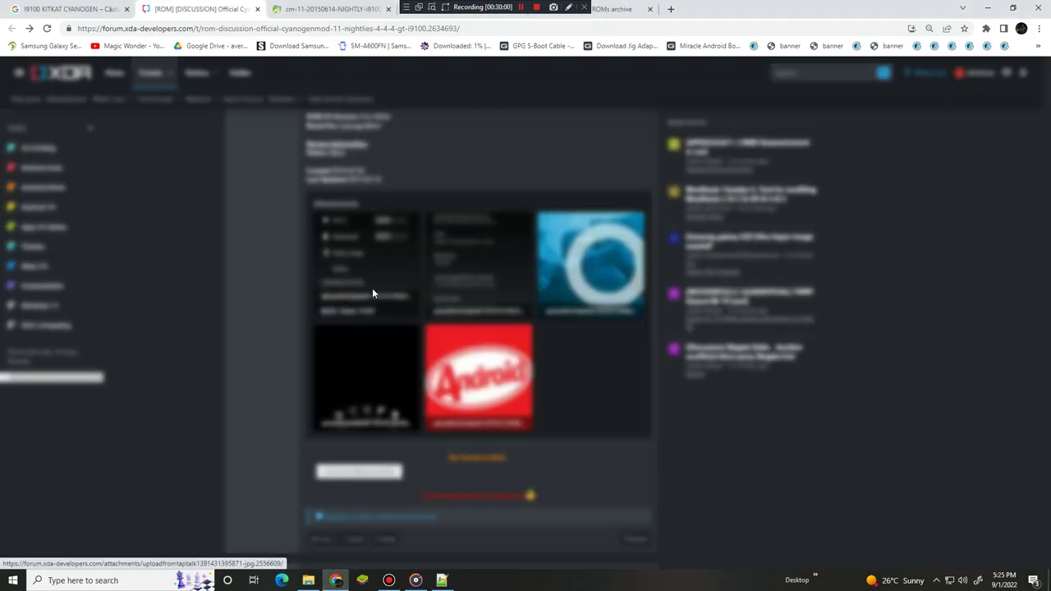
pyautogui.click(274, 240)
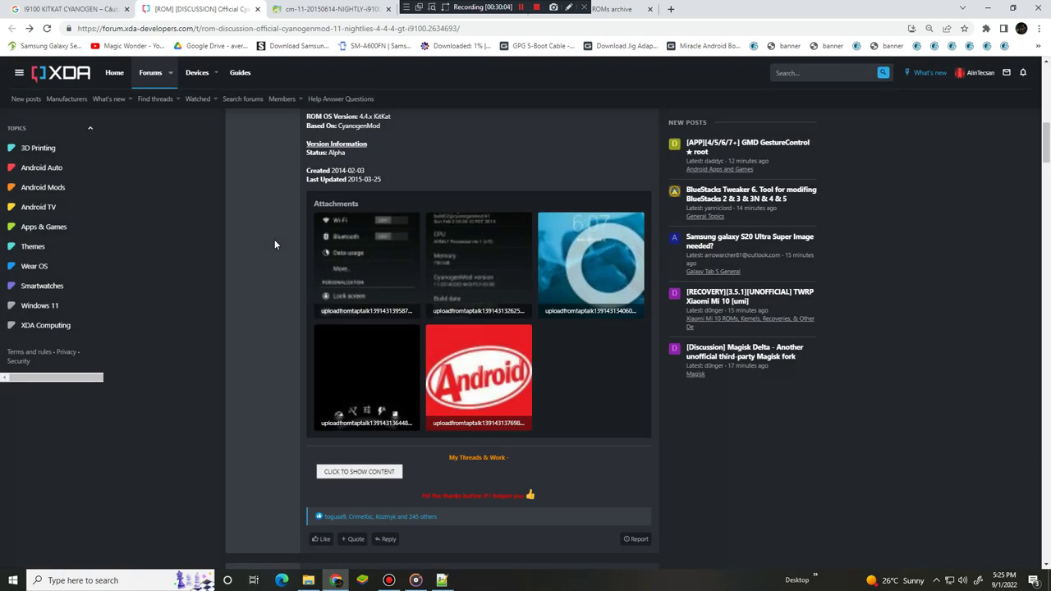
pyautogui.click(298, 9)
pyautogui.scroll(-1, 398, 228)
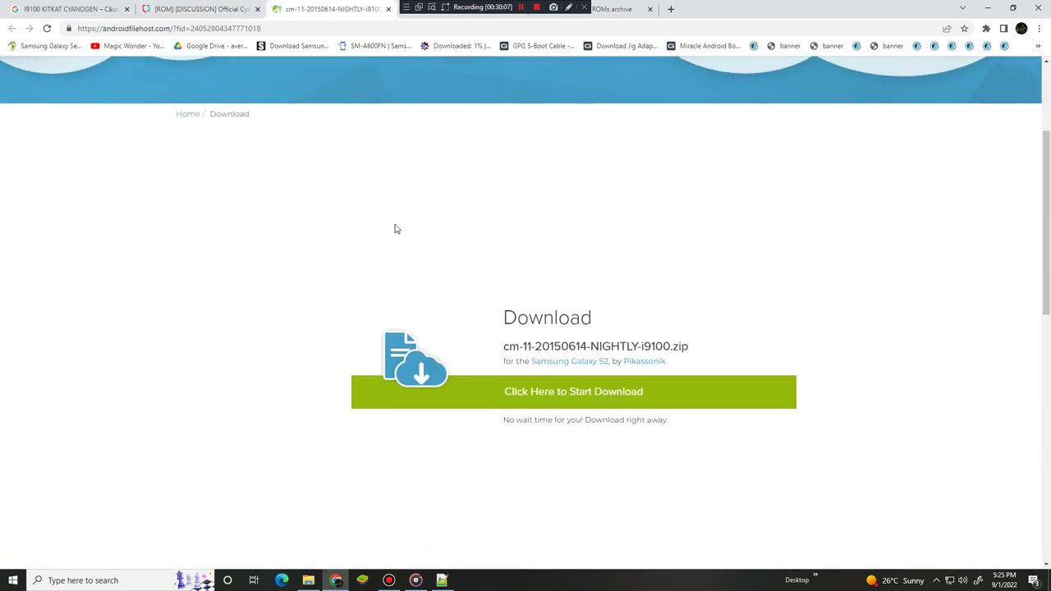
pyautogui.click(544, 393)
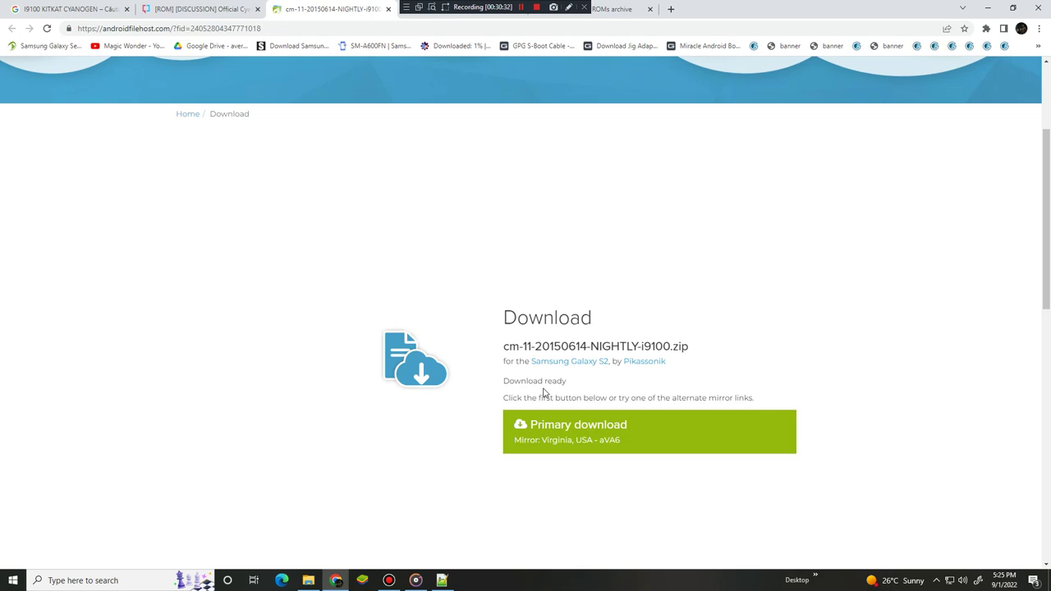
pyautogui.click(587, 431)
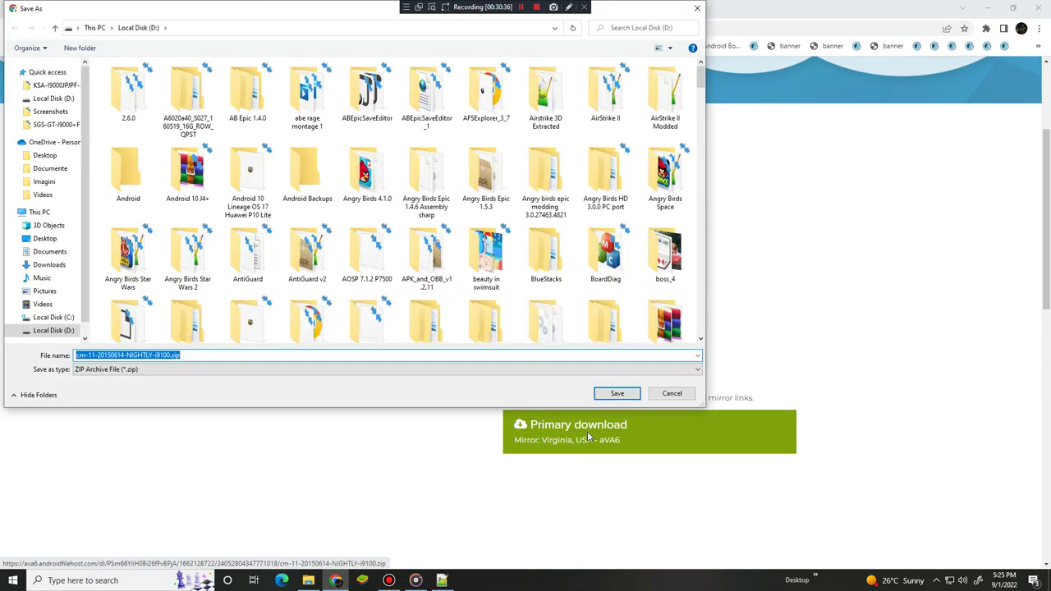
# Save the nightly zip to Local Disk (D:) under its default name and return to the XDA thread
pyautogui.press('Return')
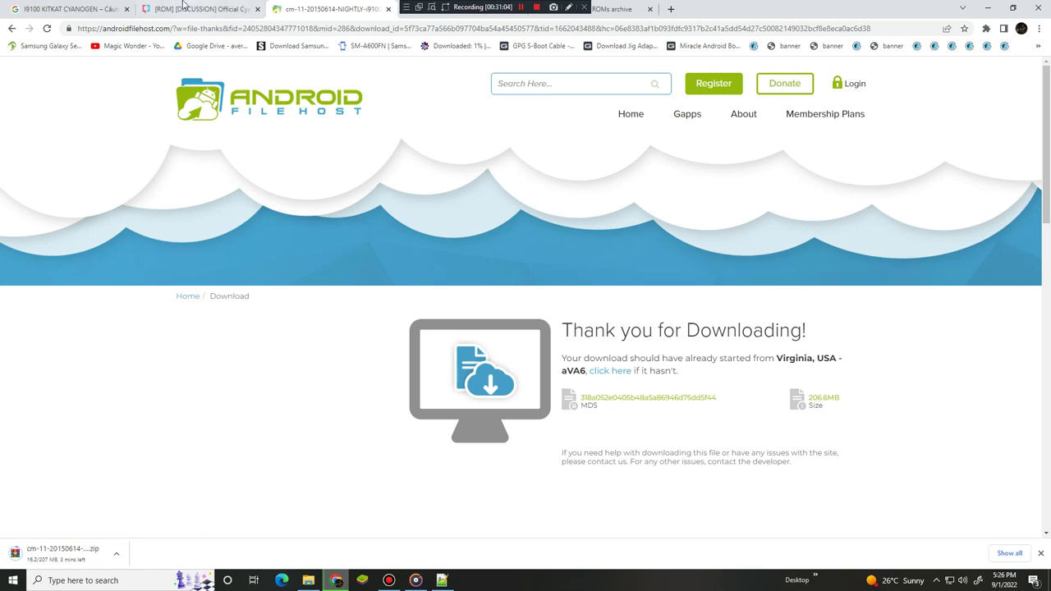
pyautogui.hotkey('ctrl', 'shift', 'Tab')
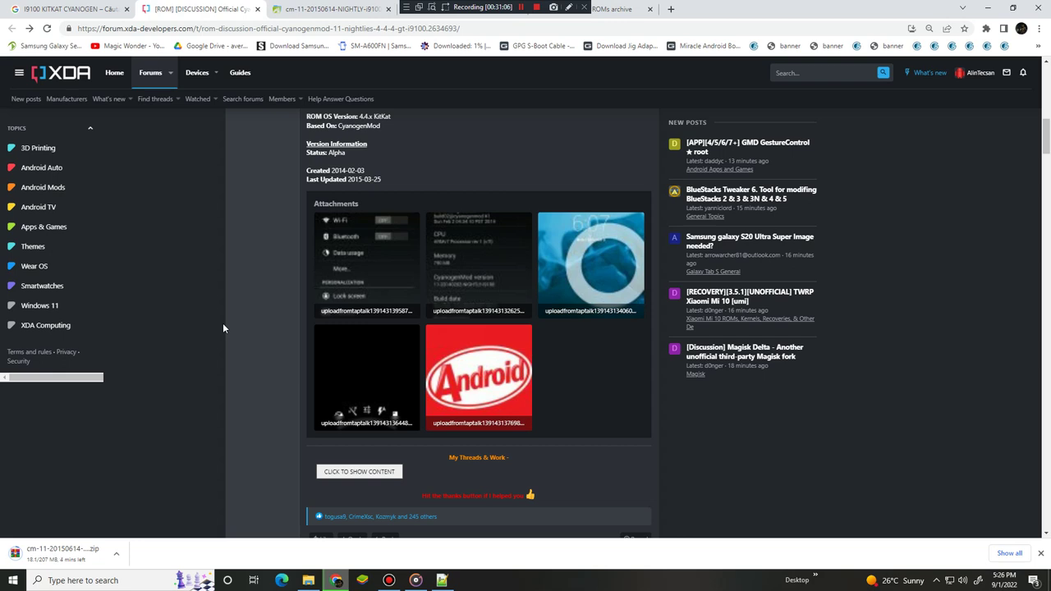